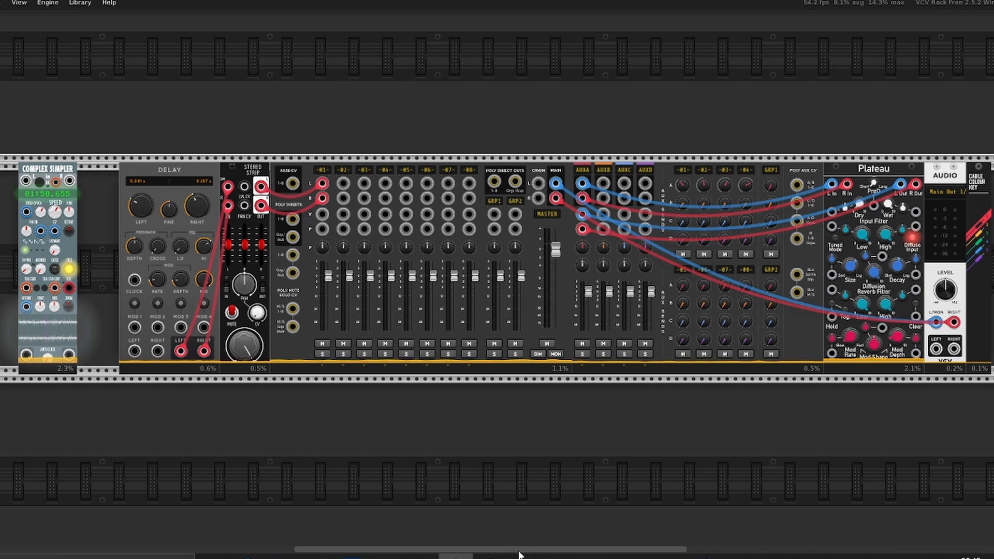
- Examine the patch's modules, from the Complex Simpler sampler through the Delay and Stereo Strip to the mixer
drag(519, 553, 459, 555)
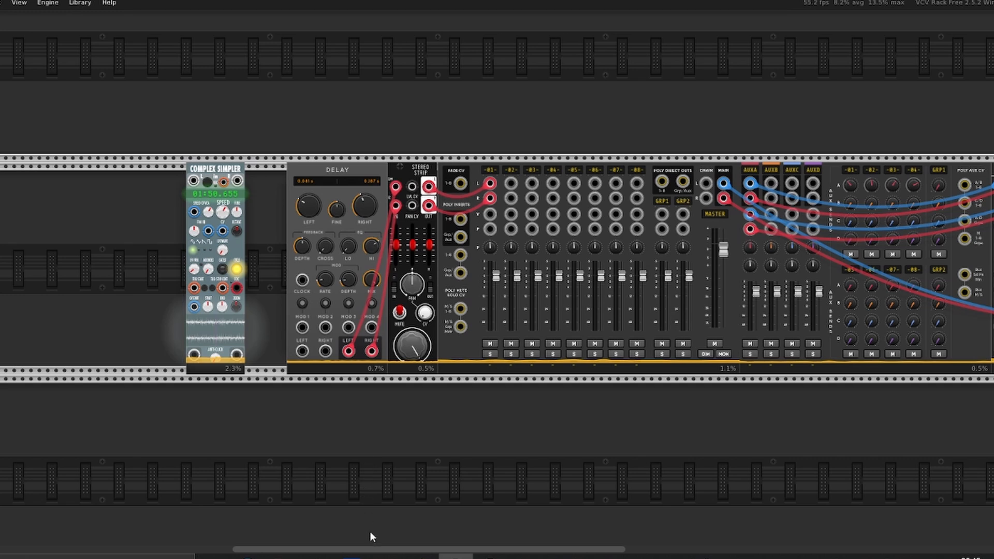
drag(372, 549, 379, 550)
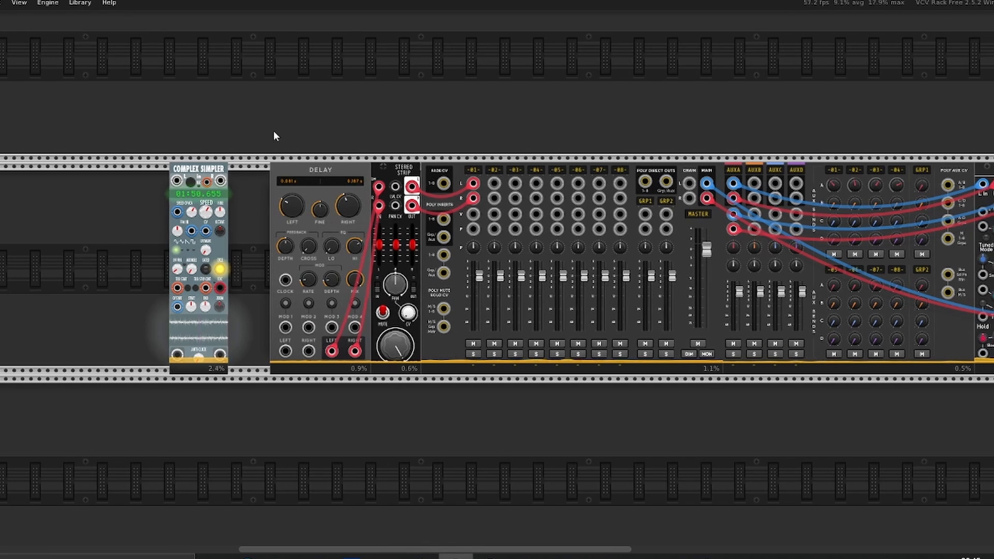
drag(251, 110, 374, 424)
mouse_move(222, 245)
mouse_down()
mouse_move(202, 249)
mouse_move(211, 249)
mouse_up()
drag(378, 549, 361, 541)
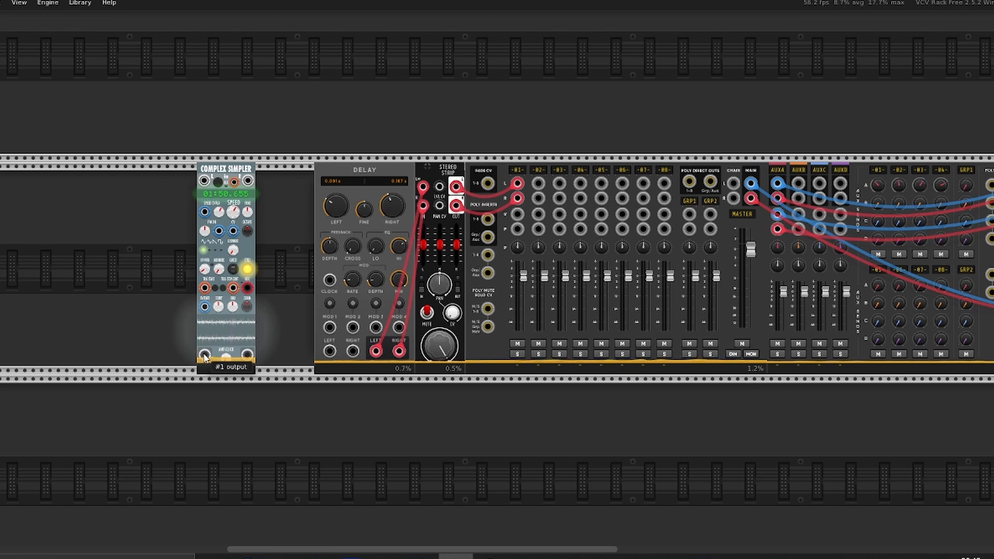
drag(206, 357, 248, 435)
drag(124, 236, 274, 277)
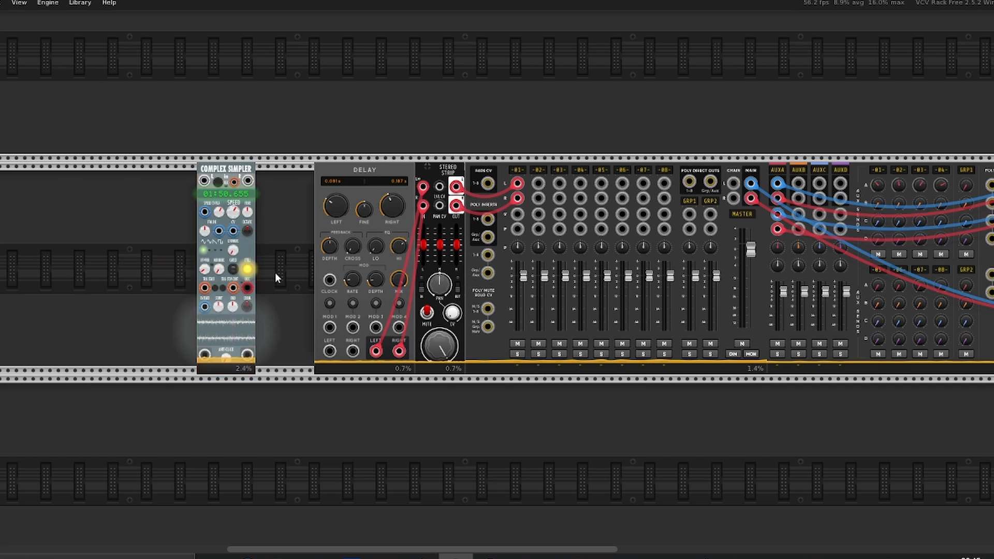
drag(141, 236, 282, 261)
- Audition the sampler by patching its #1 output into mixer channel 2's left input, and unplug that cable again
drag(399, 550, 408, 550)
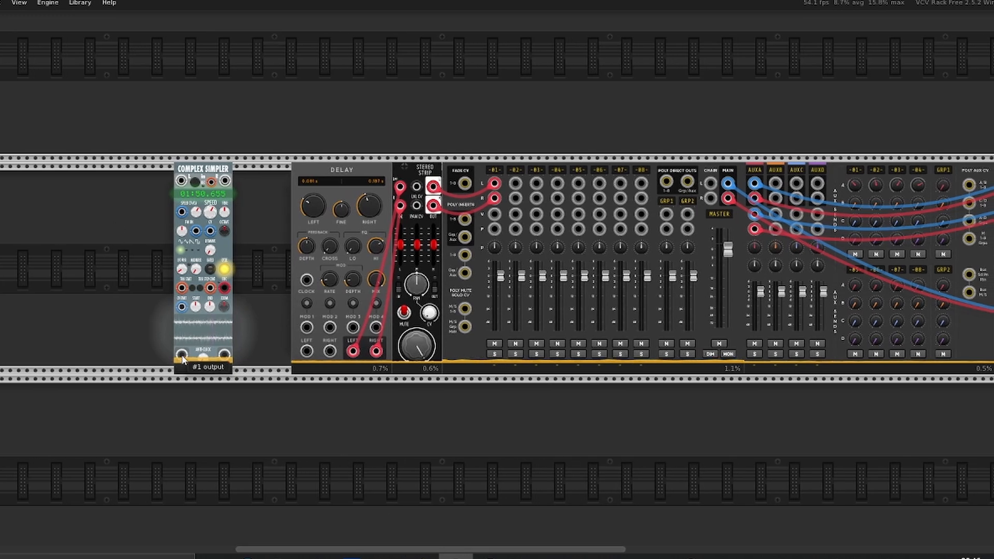
drag(182, 360, 516, 184)
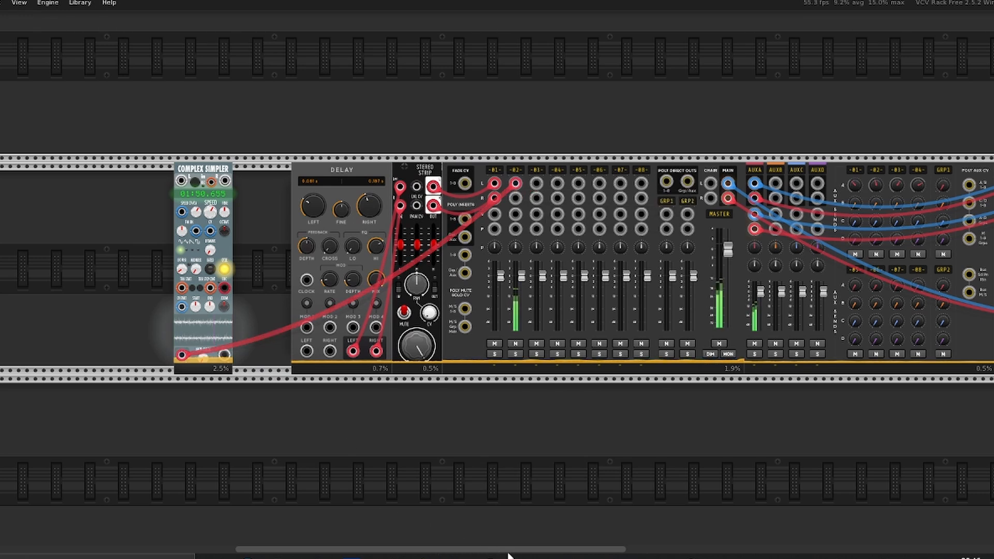
drag(507, 554, 606, 541)
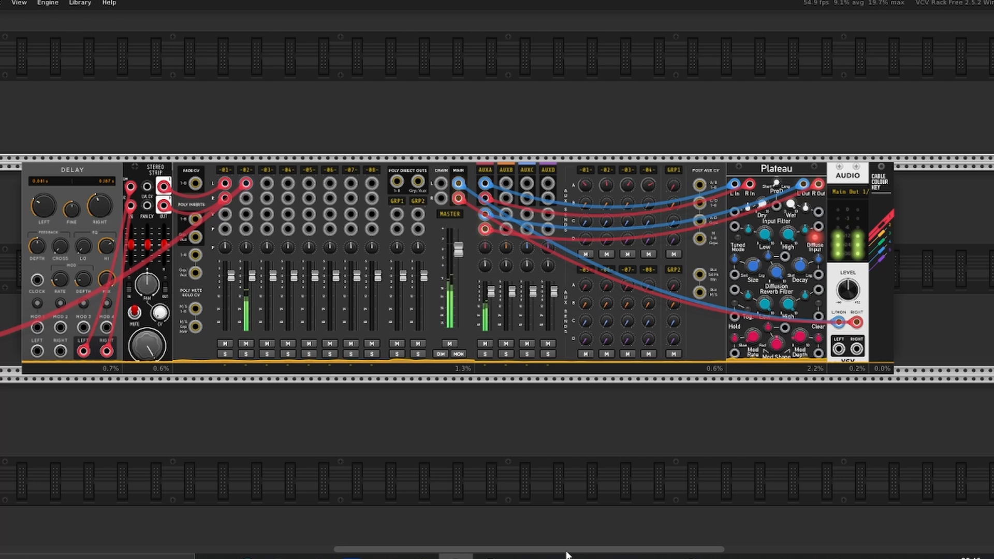
drag(567, 554, 483, 454)
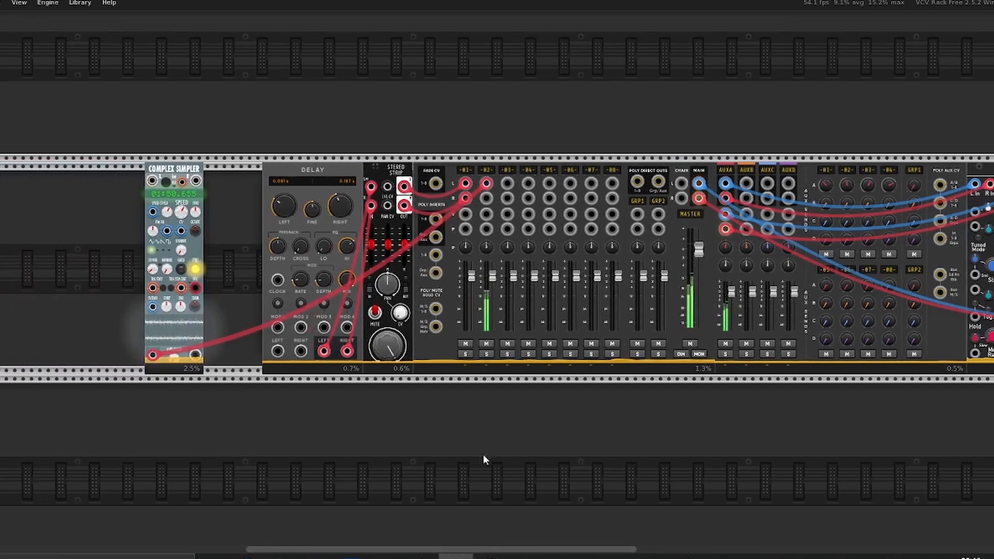
drag(519, 551, 510, 553)
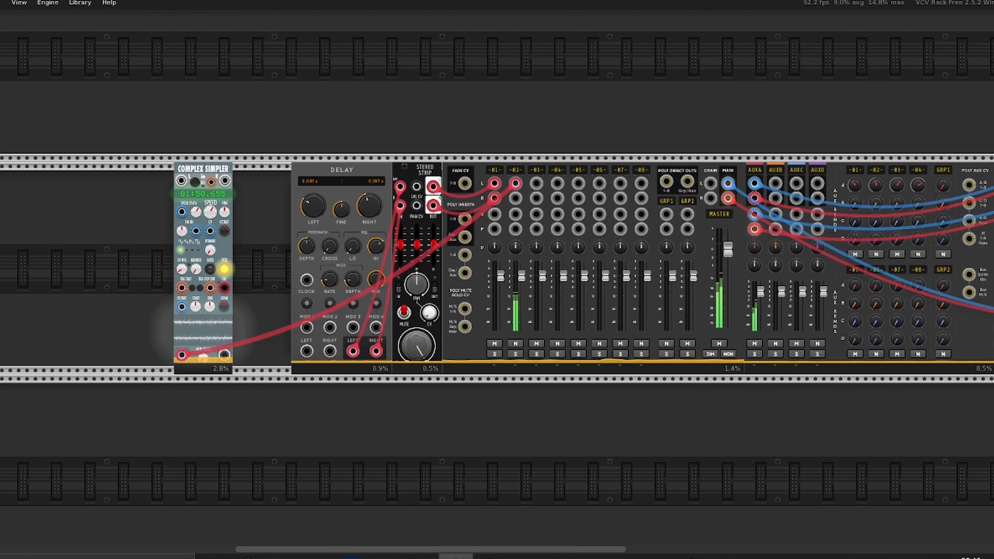
drag(532, 549, 520, 549)
mouse_move(549, 189)
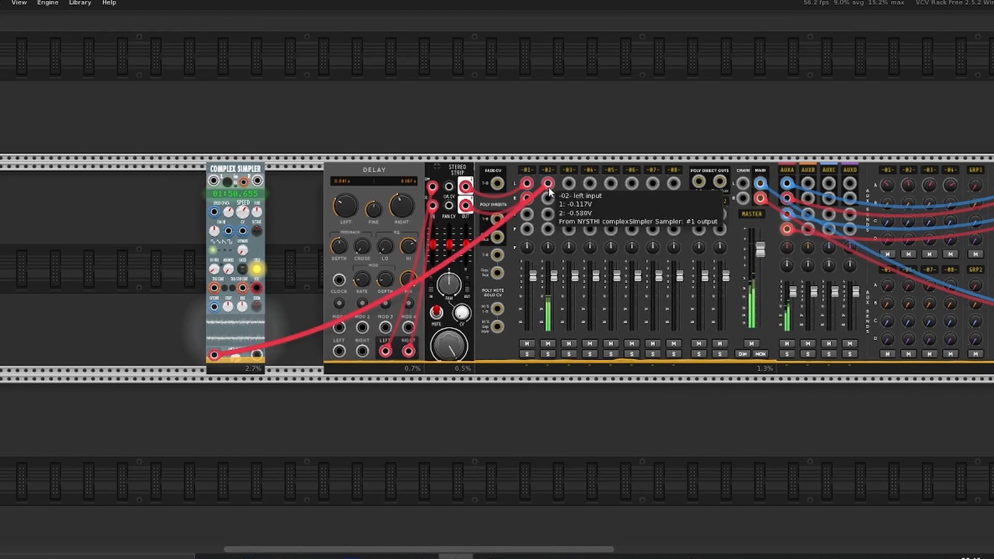
drag(549, 190, 158, 193)
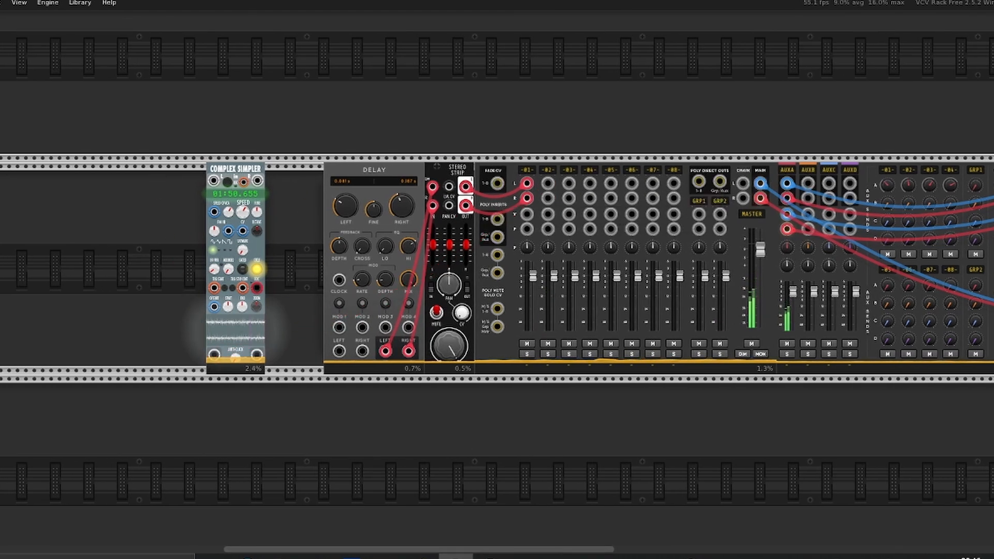
- Move the Complex Simpler further away from the Delay module to make room for more modules
drag(510, 550, 445, 544)
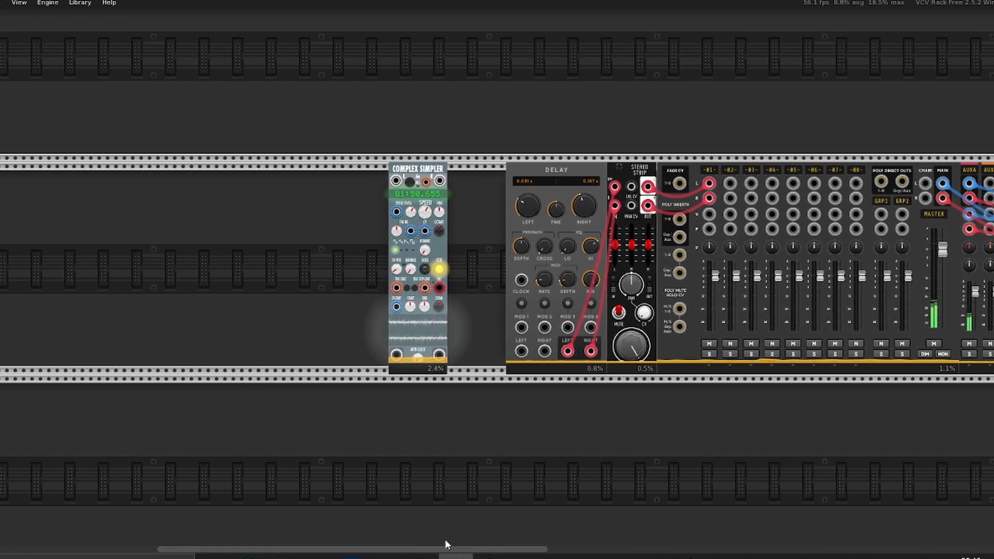
drag(442, 259, 257, 258)
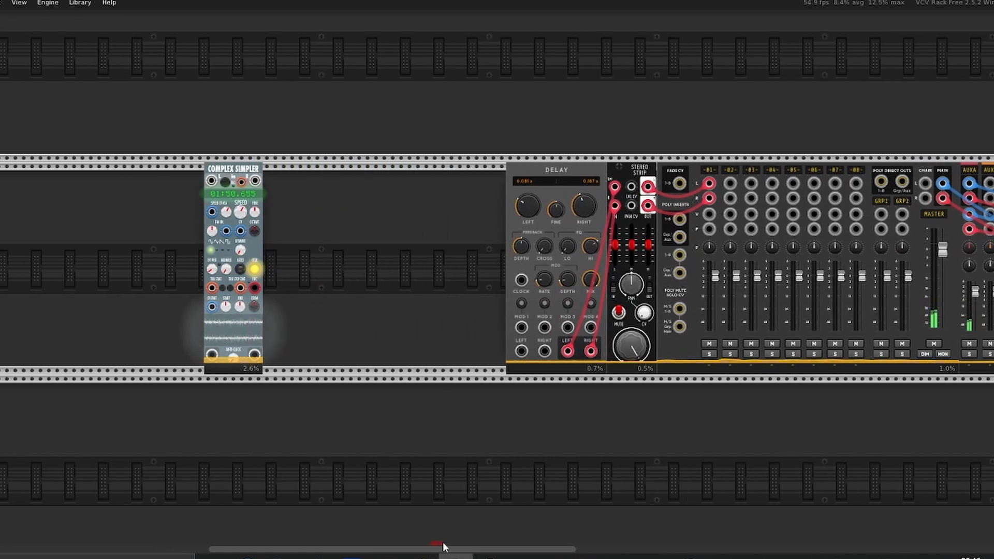
drag(448, 550, 459, 550)
- Search the module library for "res" and add the Audible Instruments Resonator between the sampler and the Delay
right_click(306, 294)
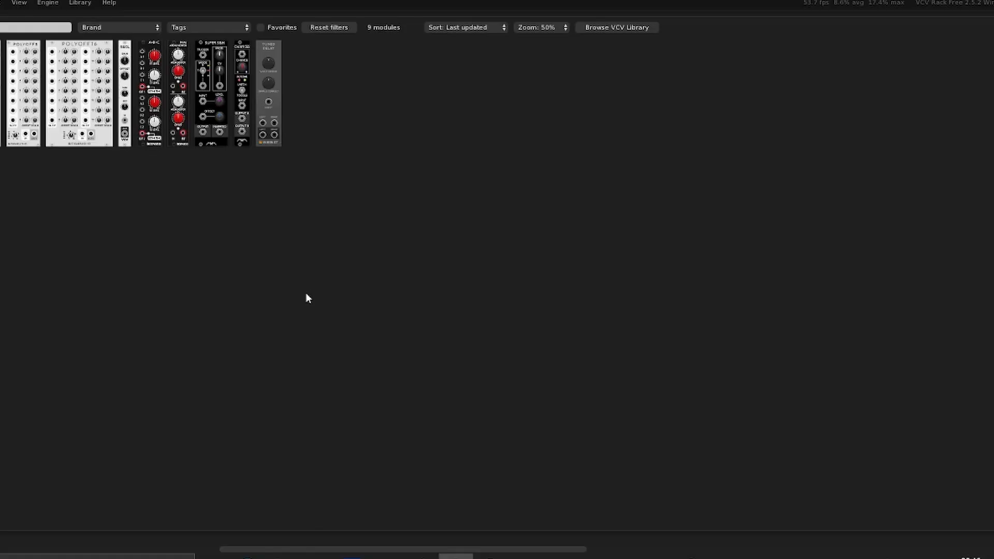
key(BackSpace)
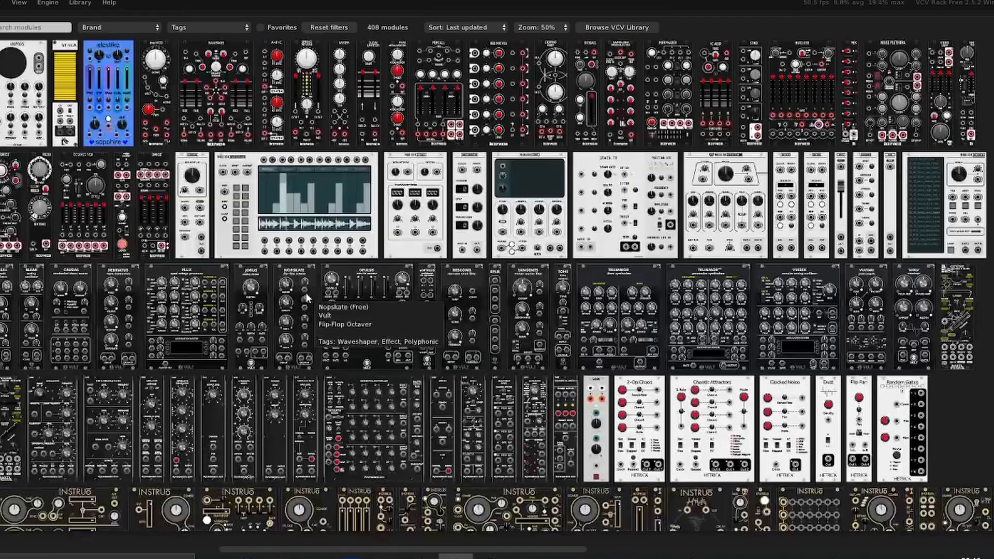
text(res)
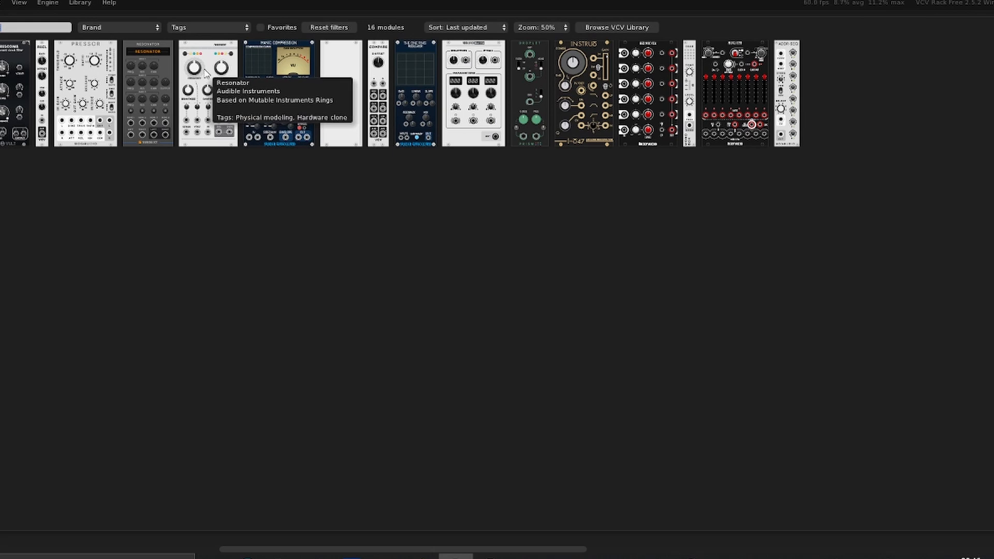
click(205, 72)
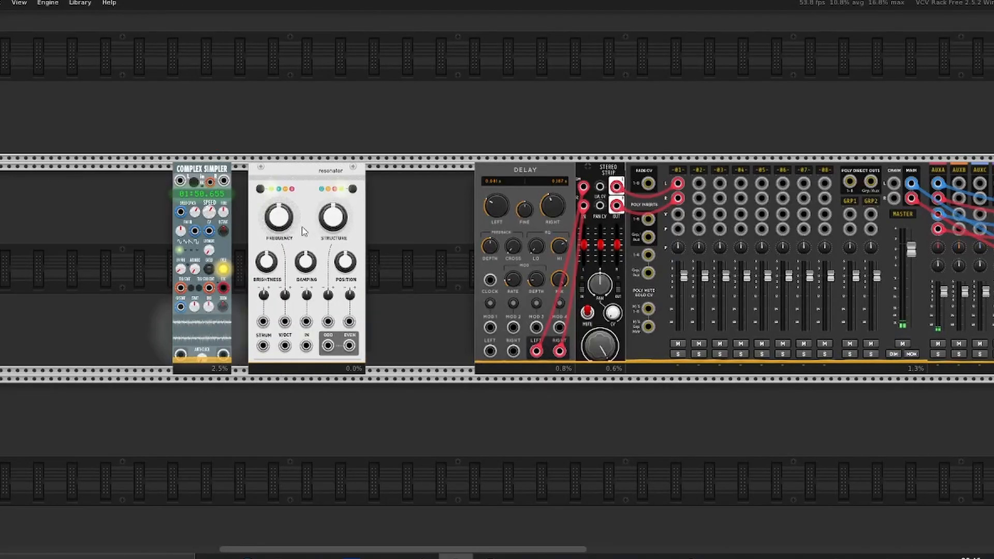
- Search the module library for "fil" and place the Surge XT VCF filter beside the Resonator
right_click(420, 282)
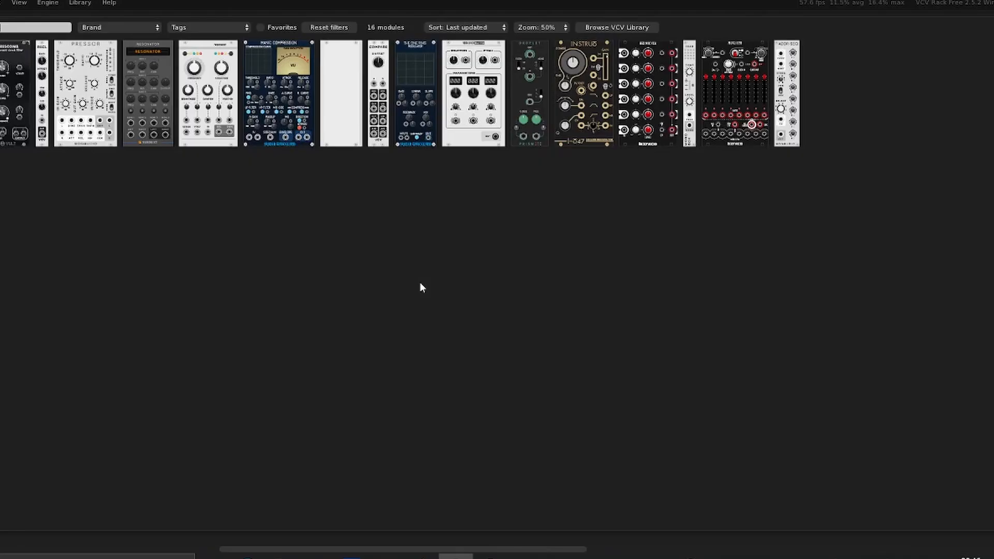
text(fil)
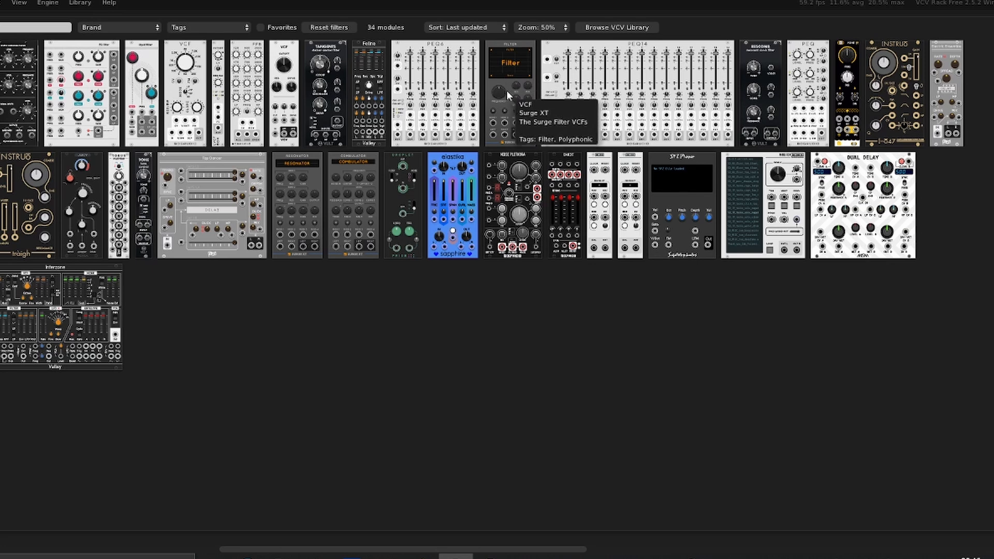
drag(510, 95, 413, 267)
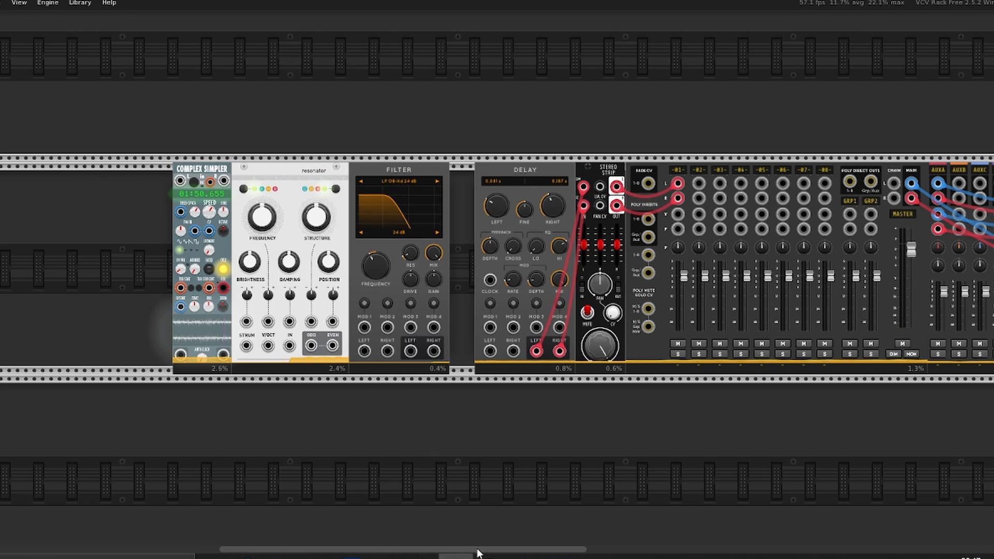
- Patch the sampler's #1 output into the Resonator's In, and its Odd and Even outputs into the filter's left and right inputs
drag(480, 547, 505, 541)
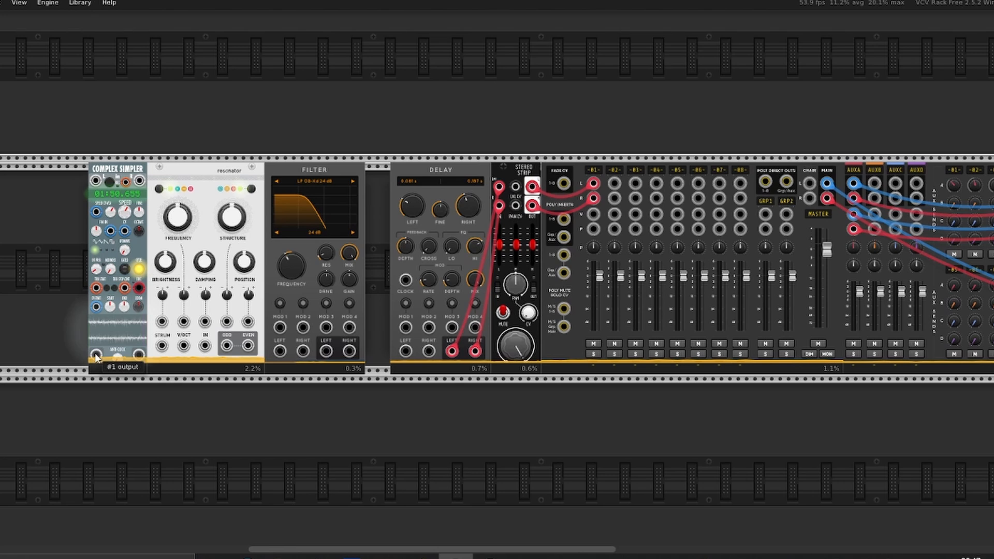
drag(96, 357, 205, 345)
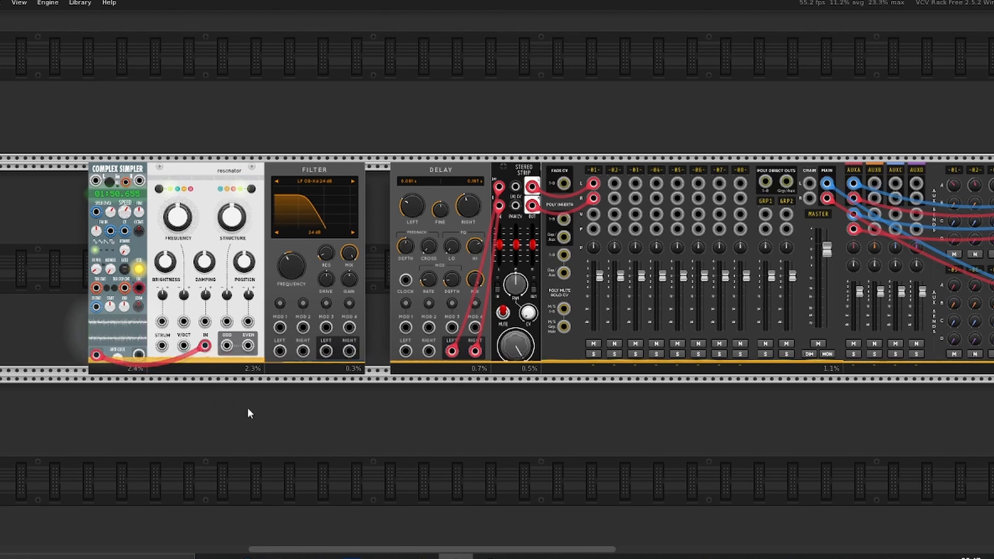
drag(227, 345, 303, 351)
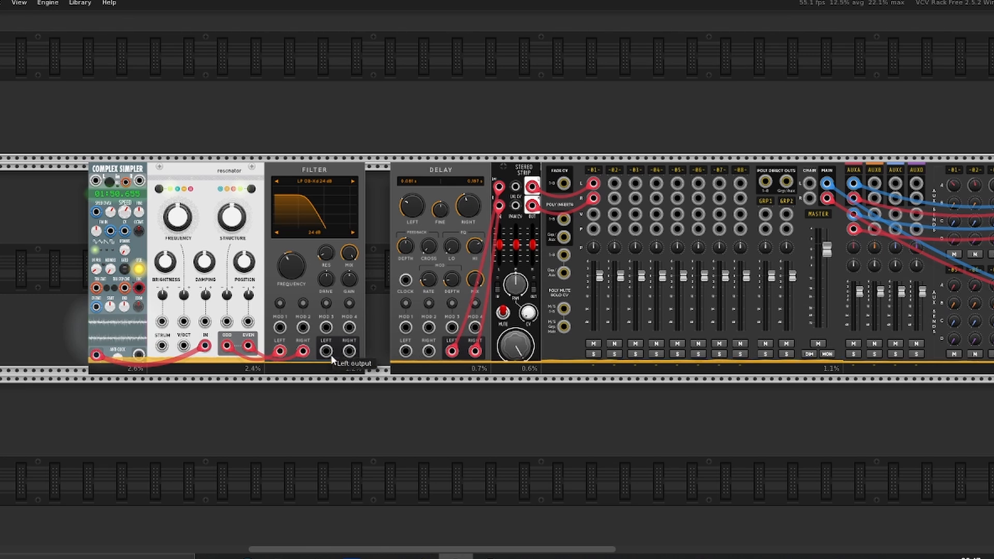
- Unplug the Delay outputs from the Stereo Strip and patch the filter's left and right outputs into the strip's inputs instead
drag(498, 186, 460, 401)
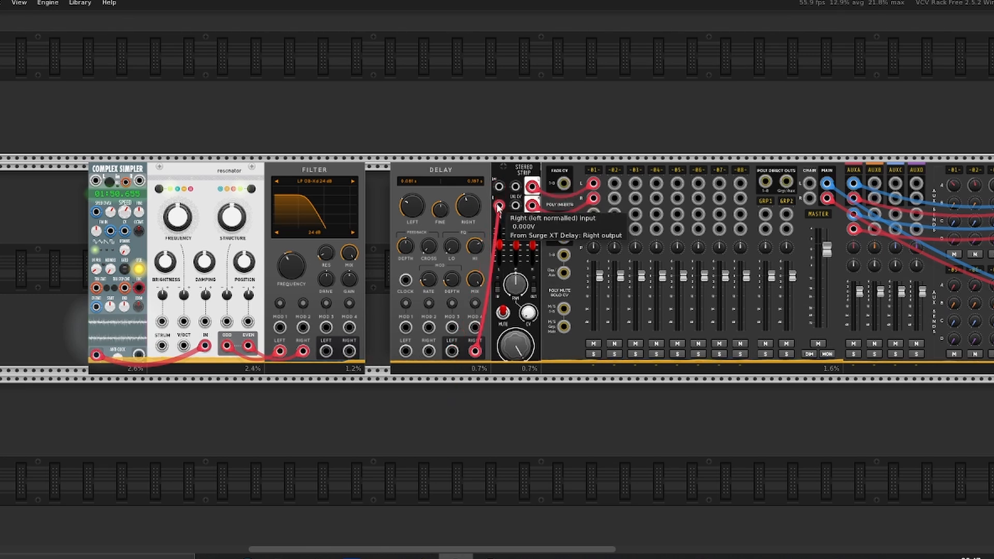
drag(498, 206, 449, 418)
drag(328, 356, 349, 351)
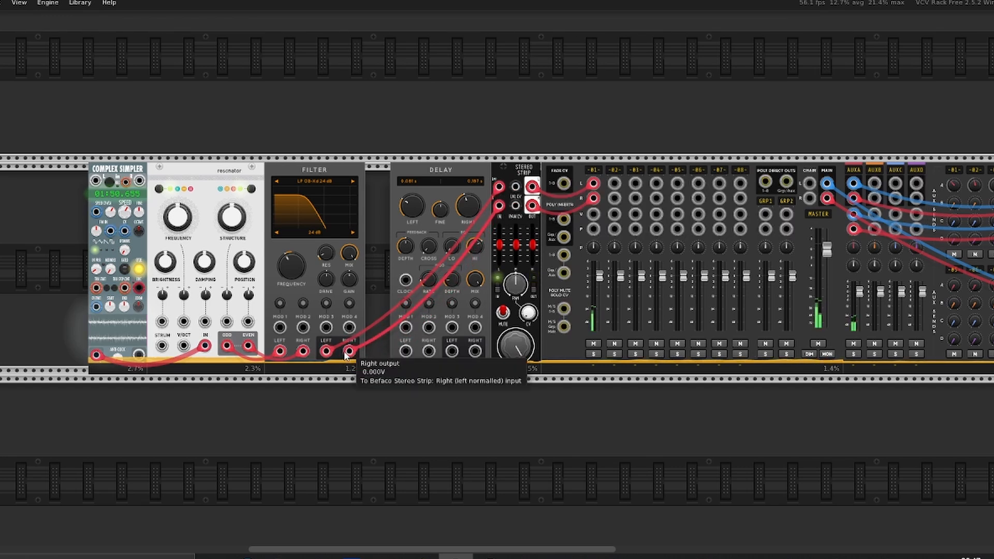
- Raise the filter's cutoff frequency and try out different damping and frequency settings on the Resonator
drag(278, 261, 278, 223)
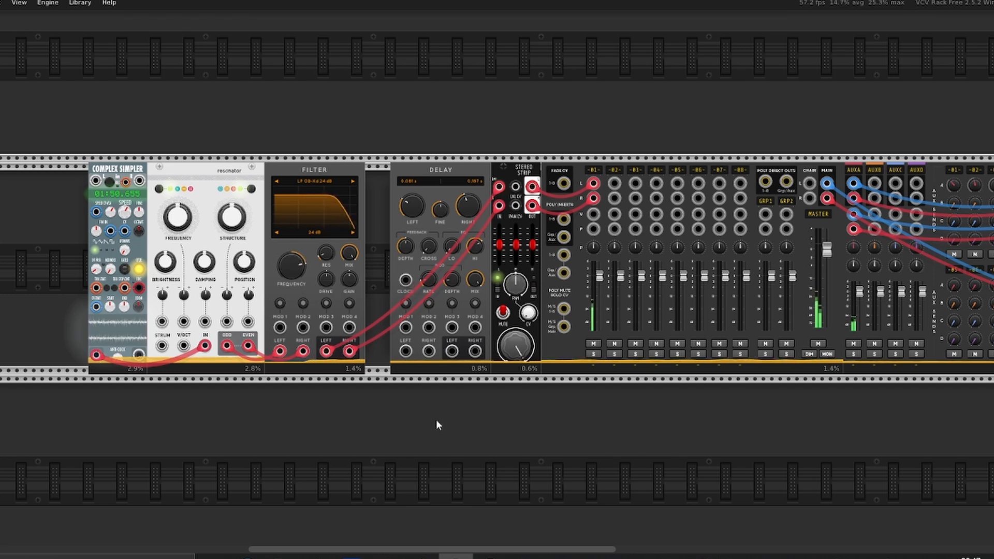
drag(209, 262, 209, 251)
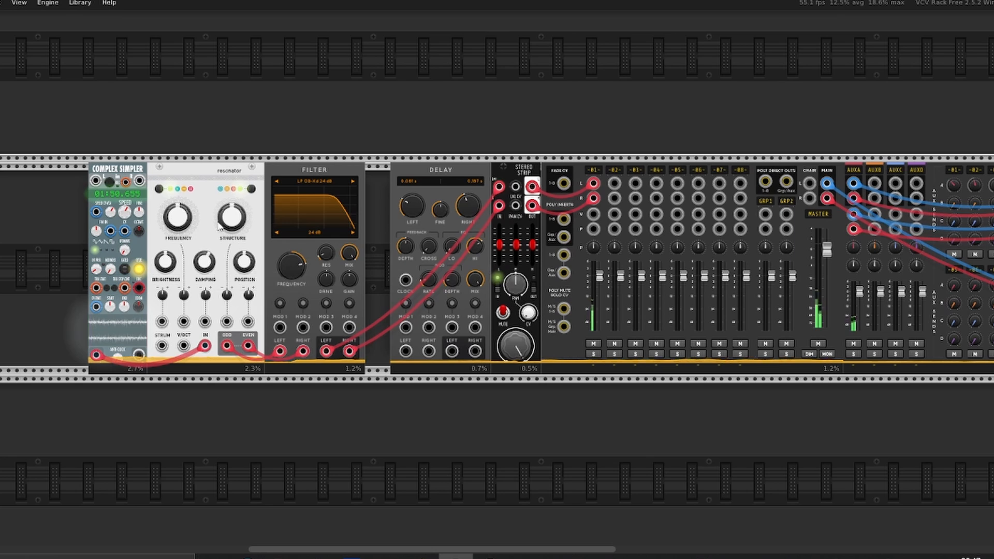
drag(177, 218, 177, 210)
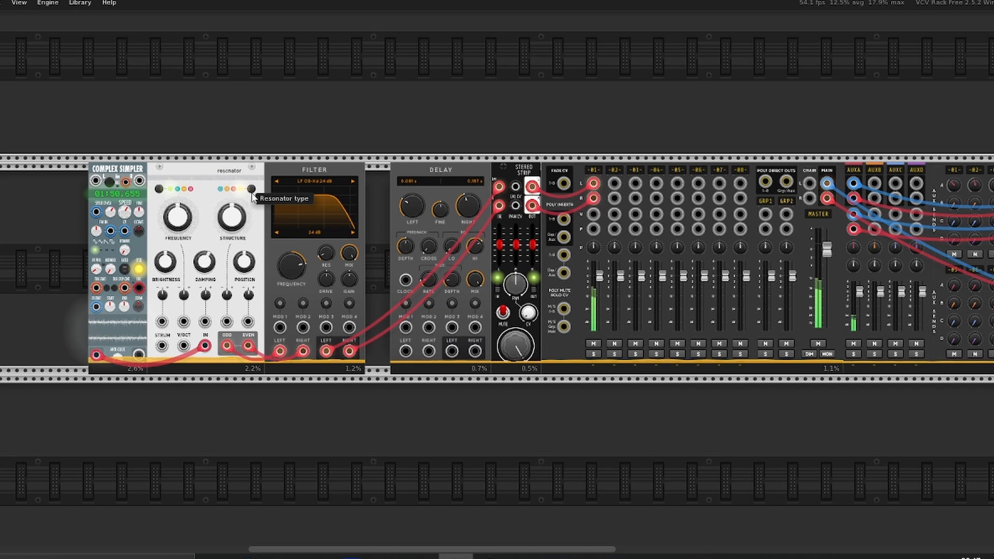
drag(177, 218, 181, 223)
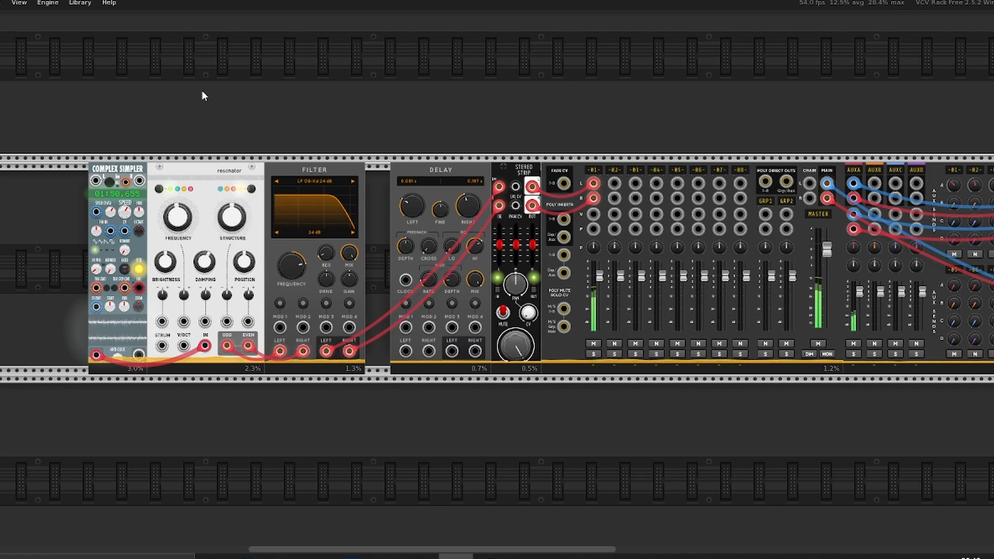
double_click(188, 221)
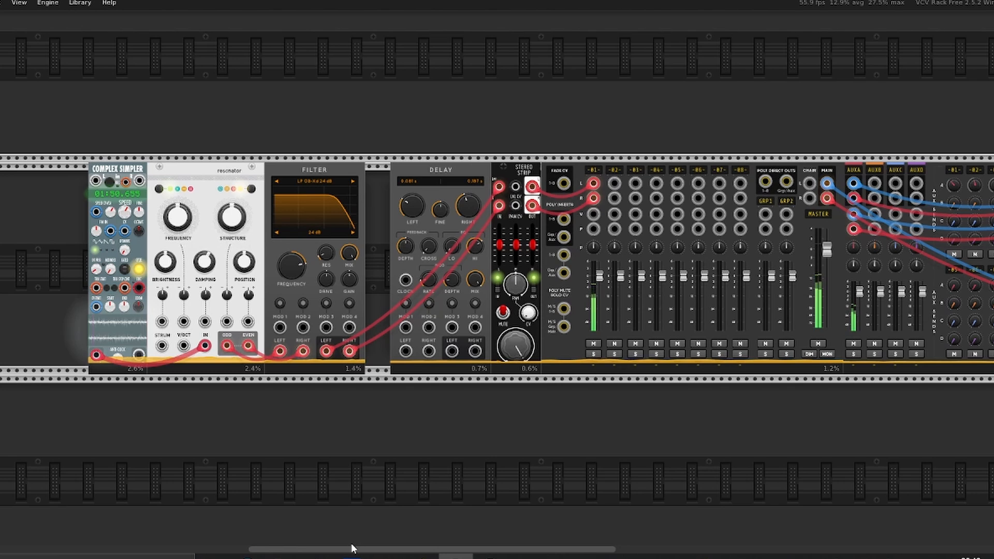
- Adjust the Resonator's brightness and lower its damping
drag(336, 551, 321, 549)
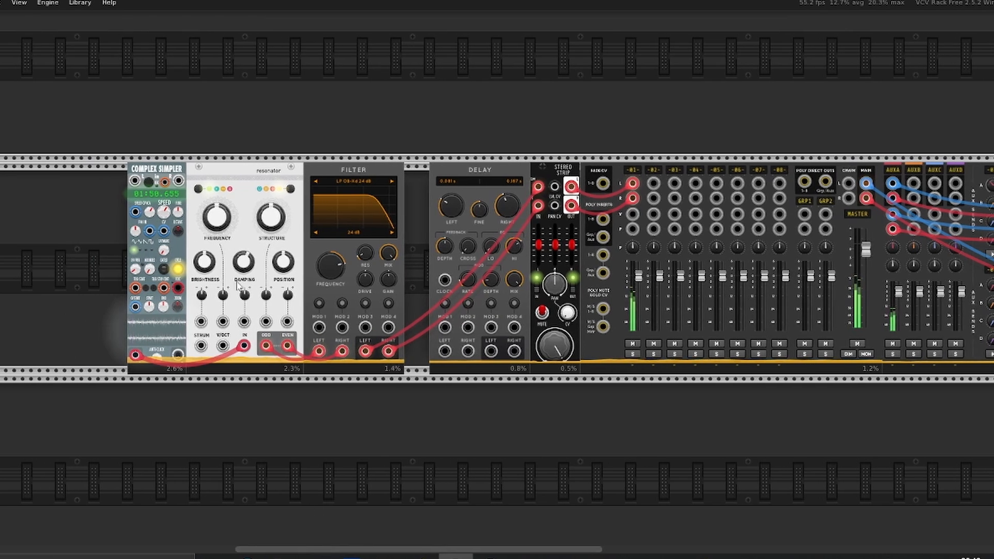
drag(205, 263, 206, 227)
drag(244, 263, 244, 277)
- Lower the filter's cutoff frequency slightly and adjust its drive
drag(330, 266, 330, 275)
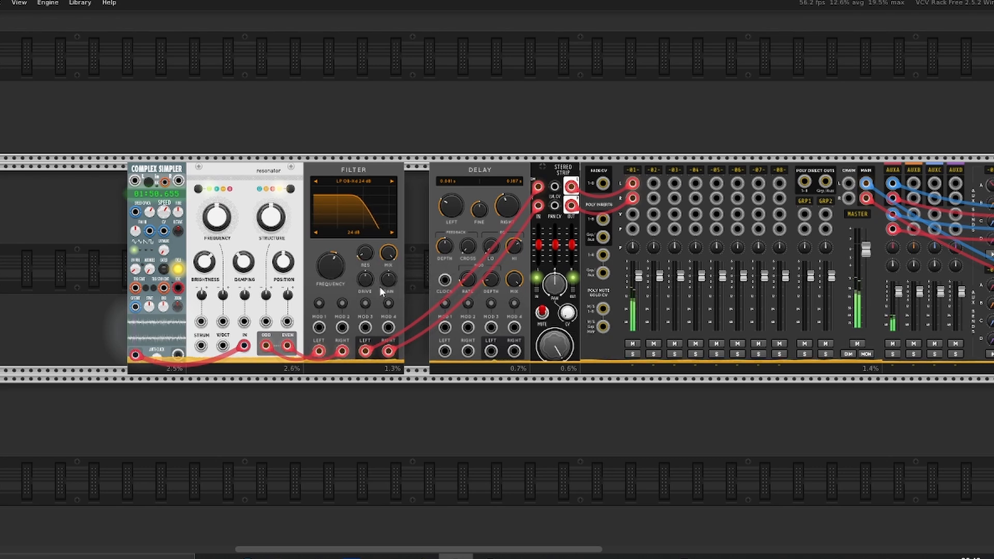
drag(369, 283, 365, 280)
drag(366, 280, 365, 269)
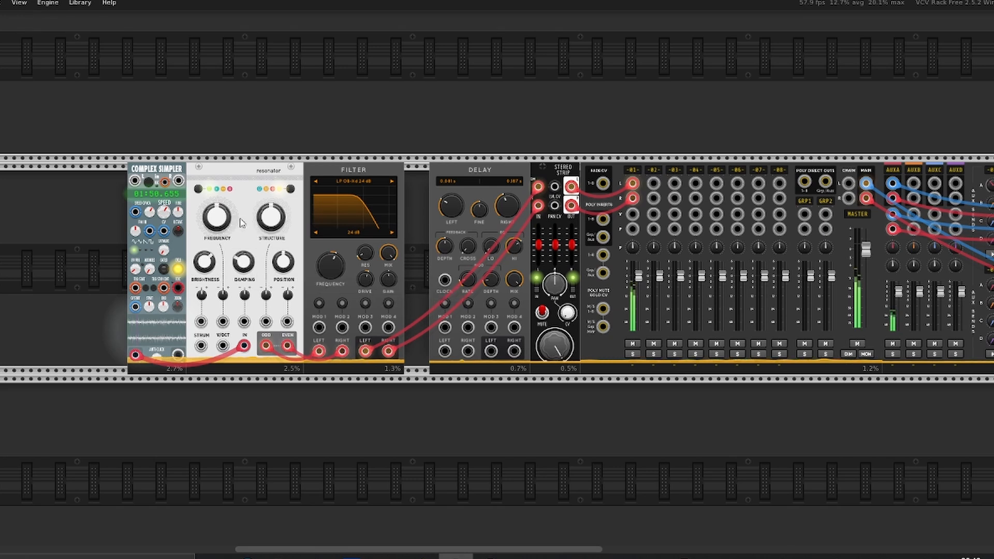
- Fine-tune the Resonator's frequency, structure, position and brightness, and raise the filter's cutoff frequency
drag(218, 216, 274, 208)
drag(283, 261, 284, 257)
drag(206, 263, 206, 259)
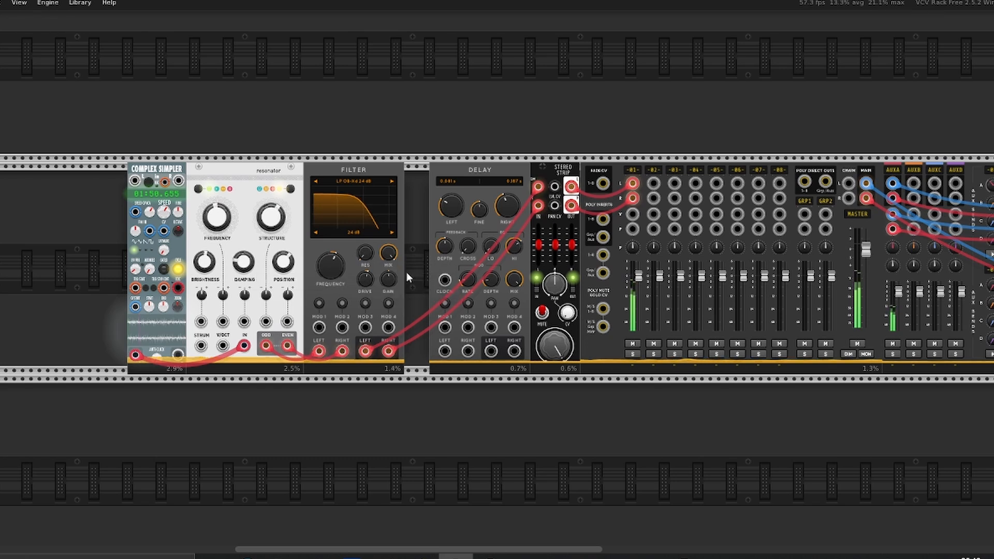
drag(333, 266, 332, 246)
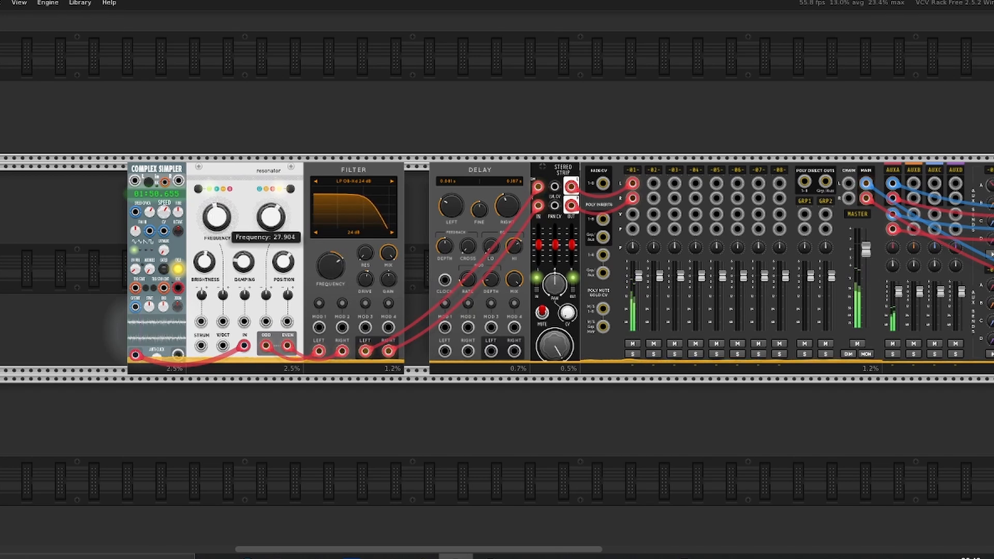
- Lower the Resonator's frequency to 27.542, and bypass and re-enable the module twice to compare the sound
drag(217, 217, 217, 224)
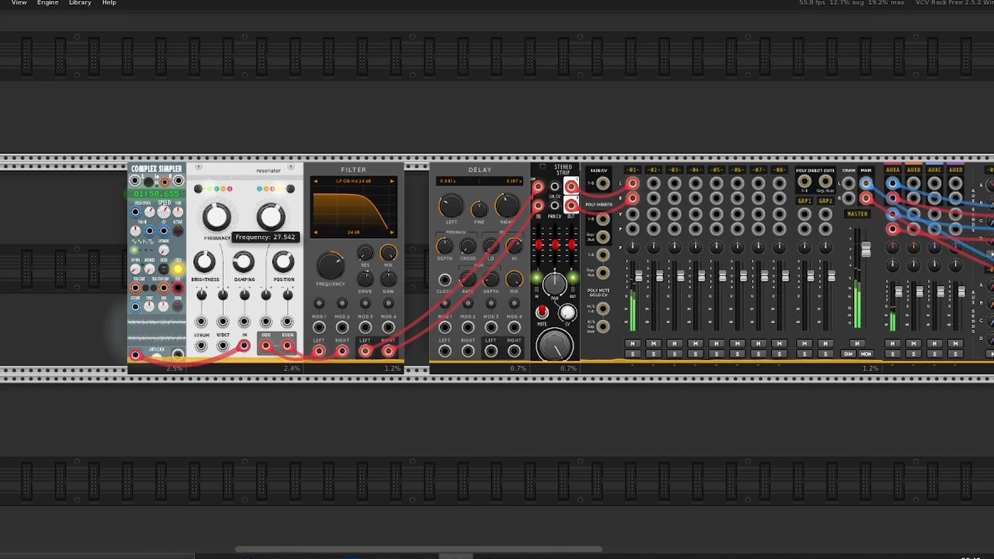
right_click(241, 226)
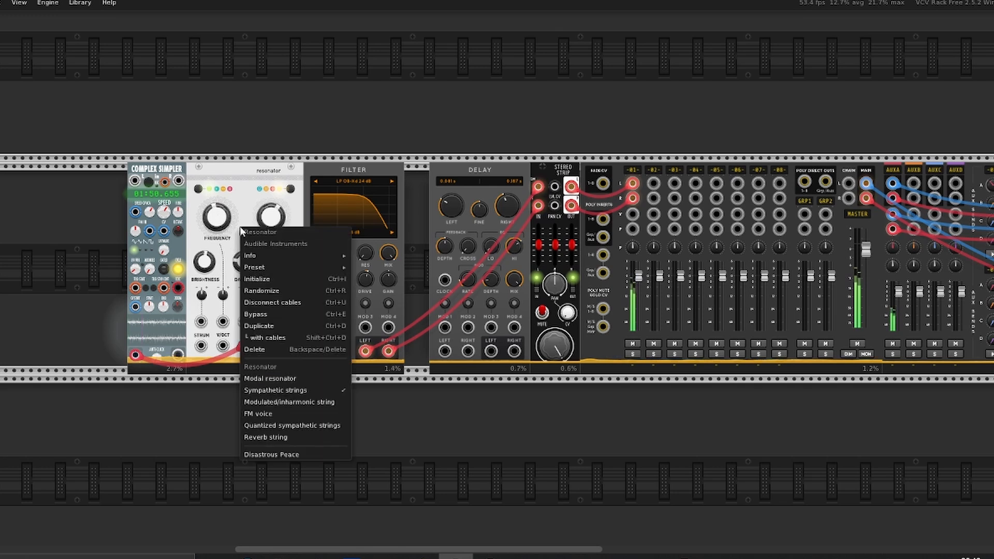
click(262, 315)
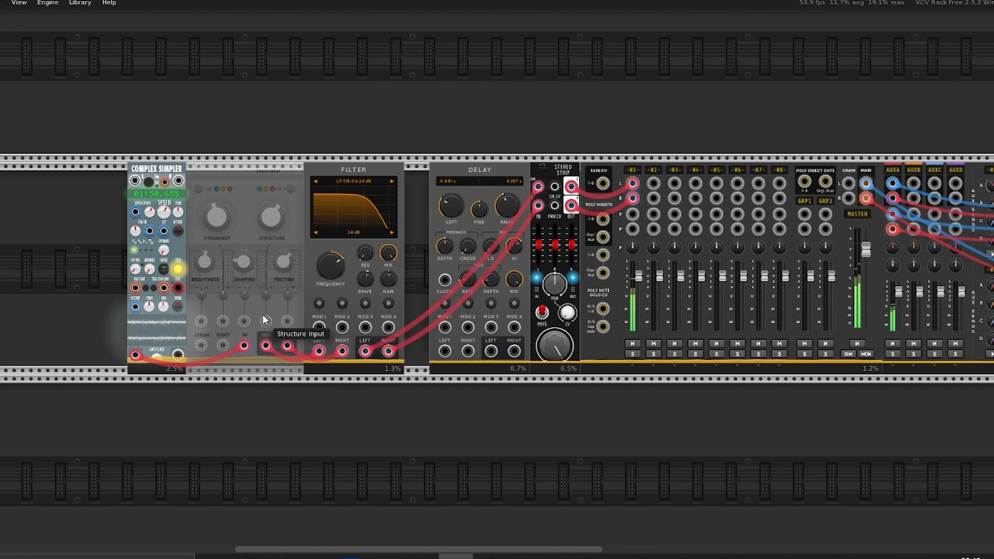
right_click(238, 227)
click(264, 312)
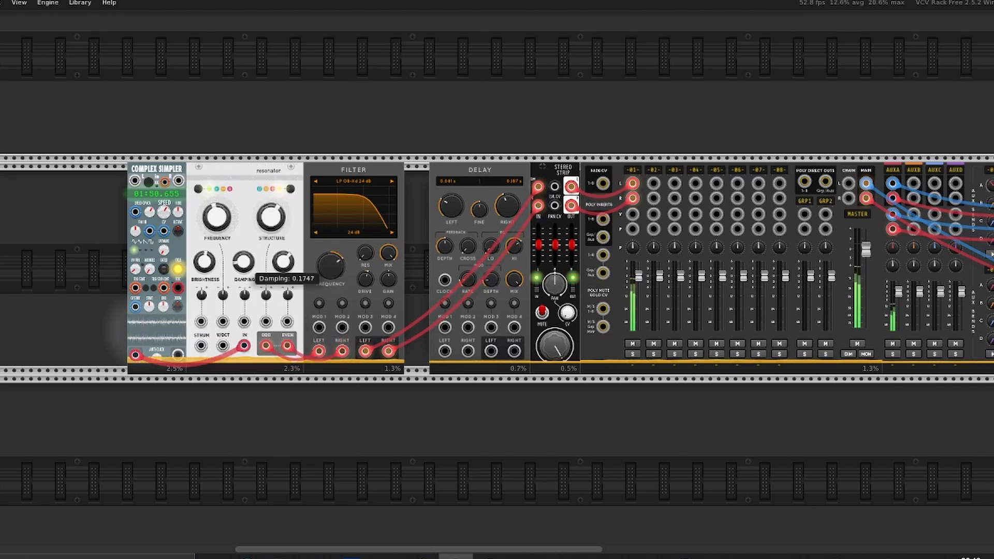
right_click(238, 210)
click(259, 297)
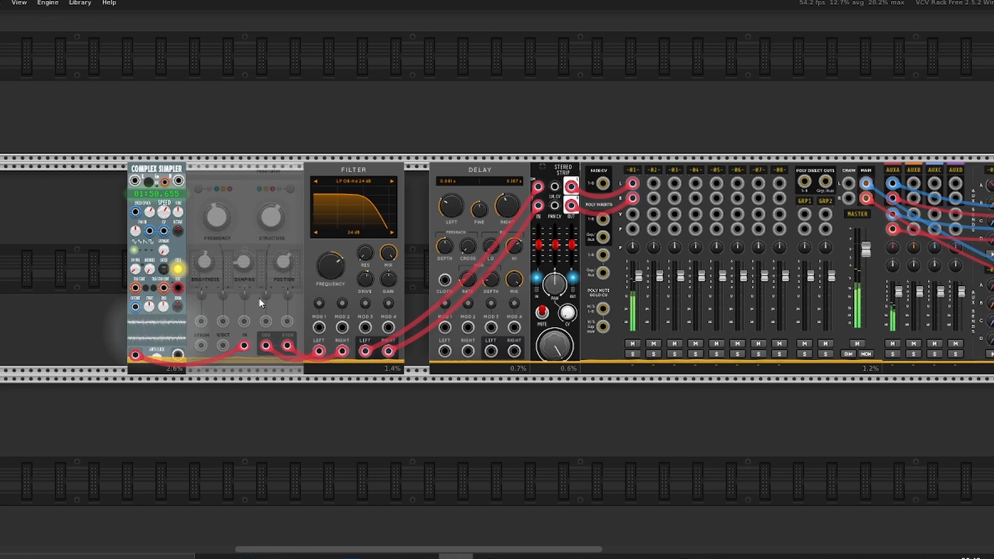
right_click(246, 202)
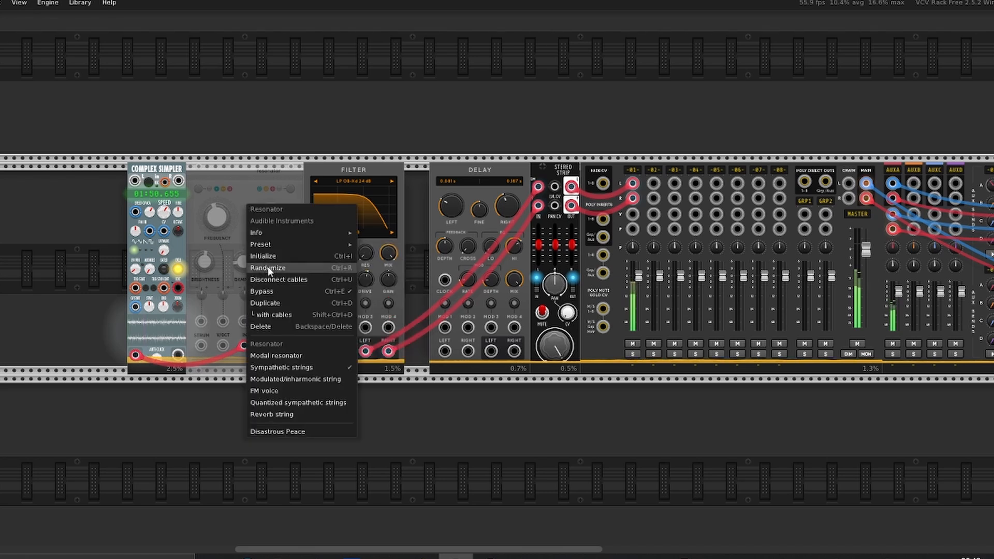
click(271, 291)
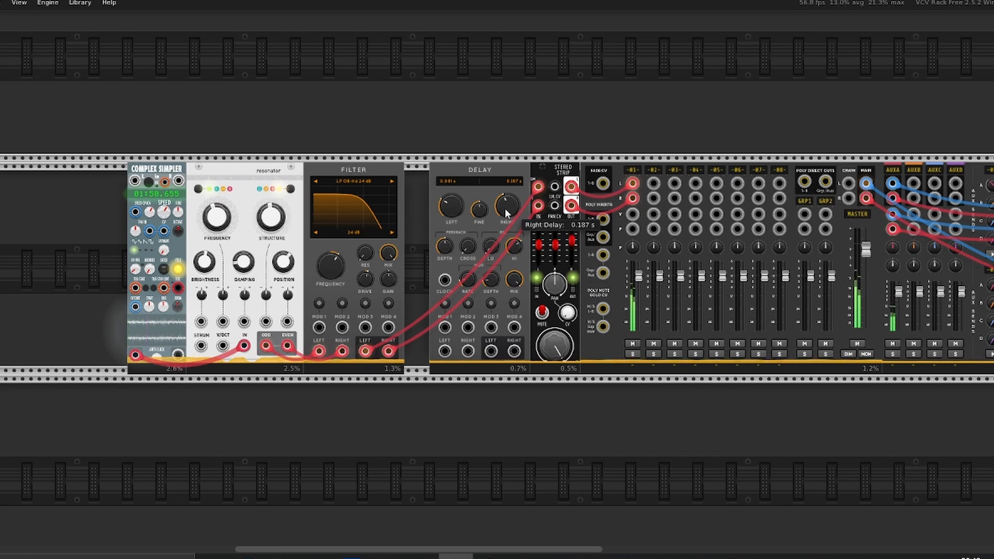
- Disconnect the filter's left and right outputs from the Stereo Strip's inputs
drag(538, 186, 455, 311)
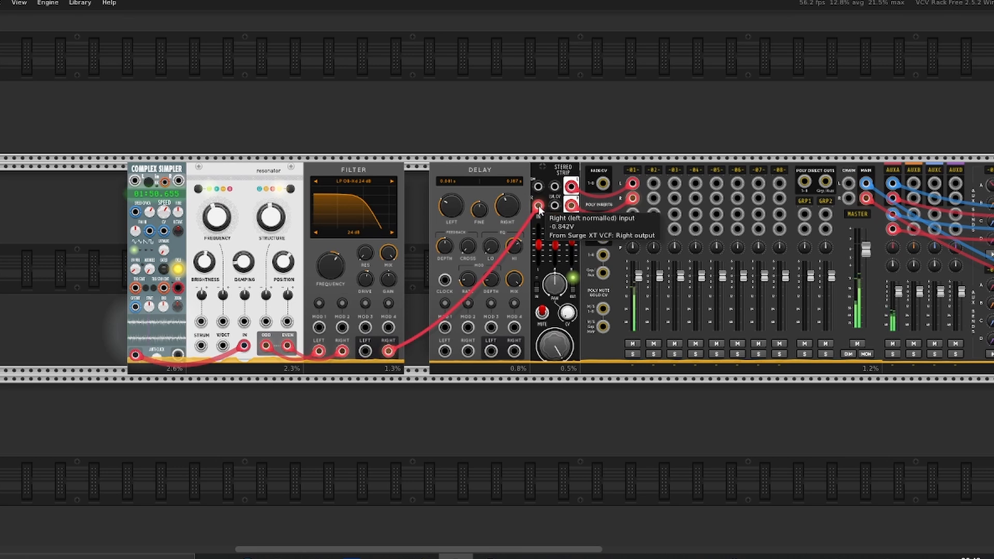
drag(539, 205, 455, 331)
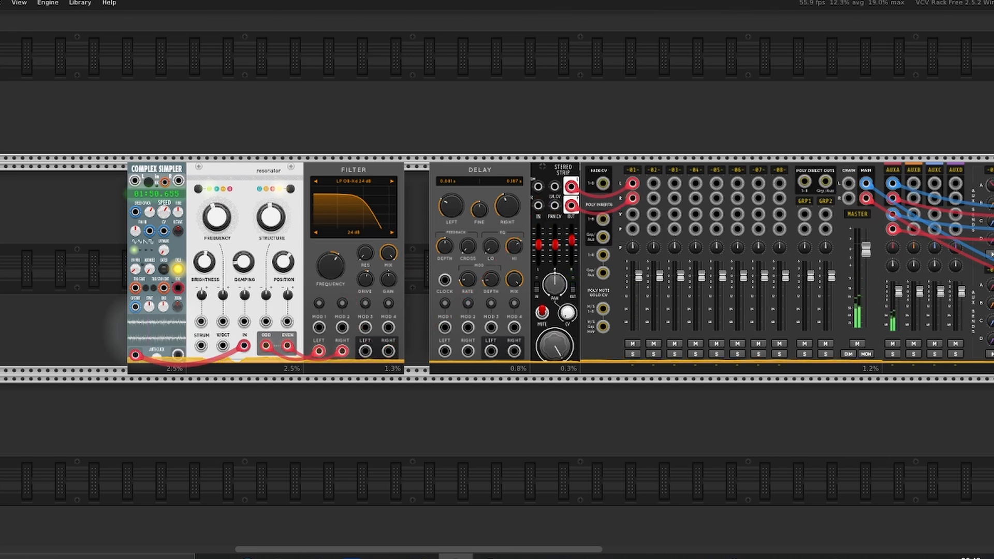
- Add a VCV LFO module to the empty row beneath the Resonator and filter
scroll(532, 402, down, 5)
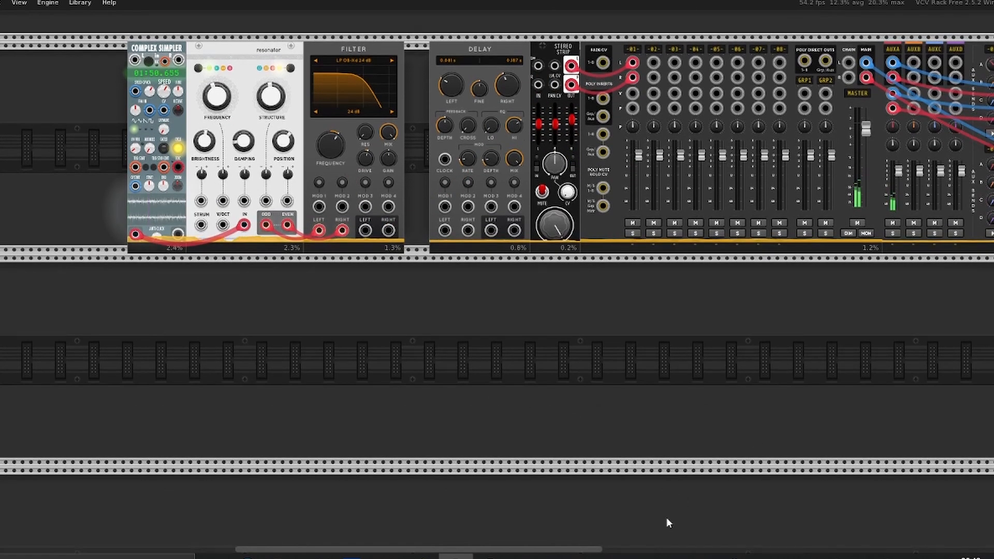
right_click(343, 421)
text(lfo)
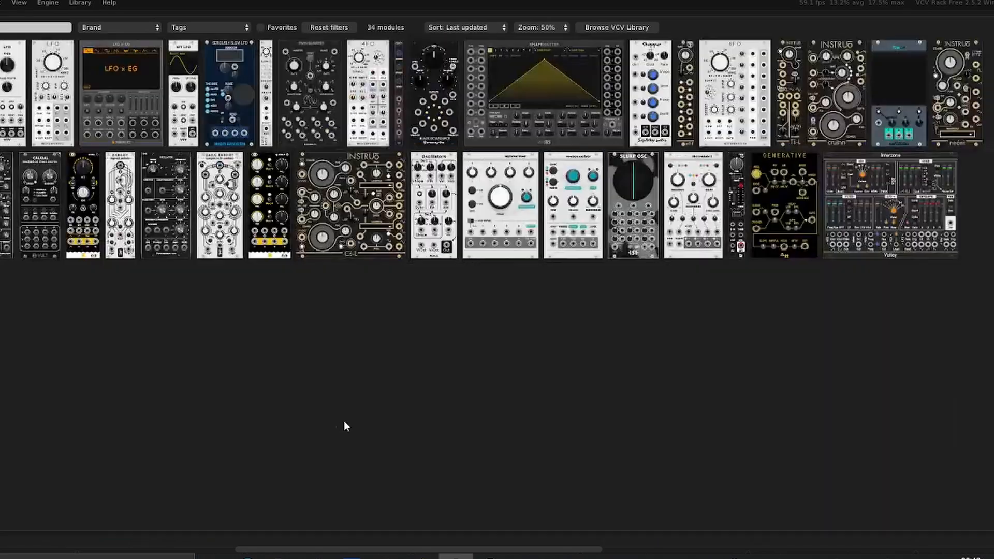
drag(5, 78, 338, 414)
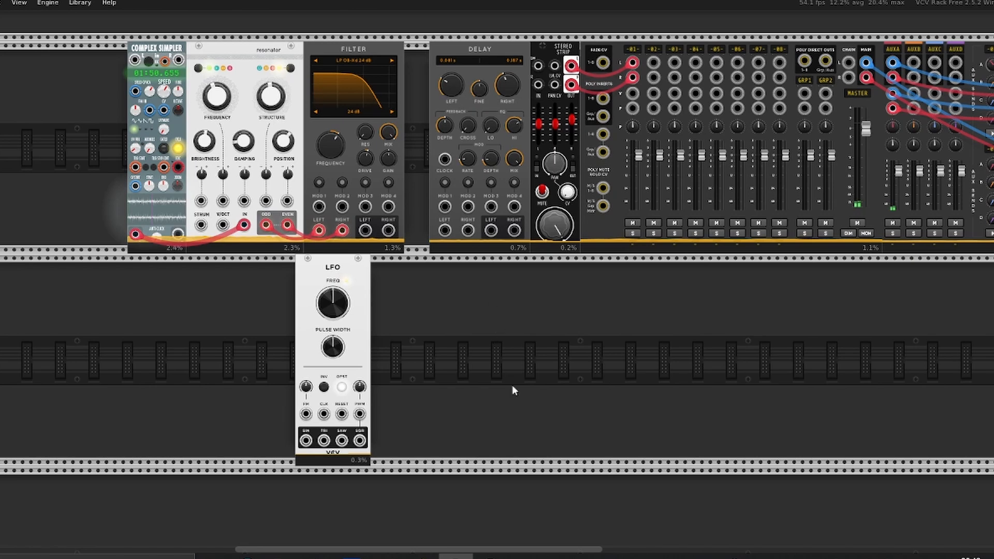
- Add a VCV Scope module to the same row as the LFO, with space between them
right_click(498, 413)
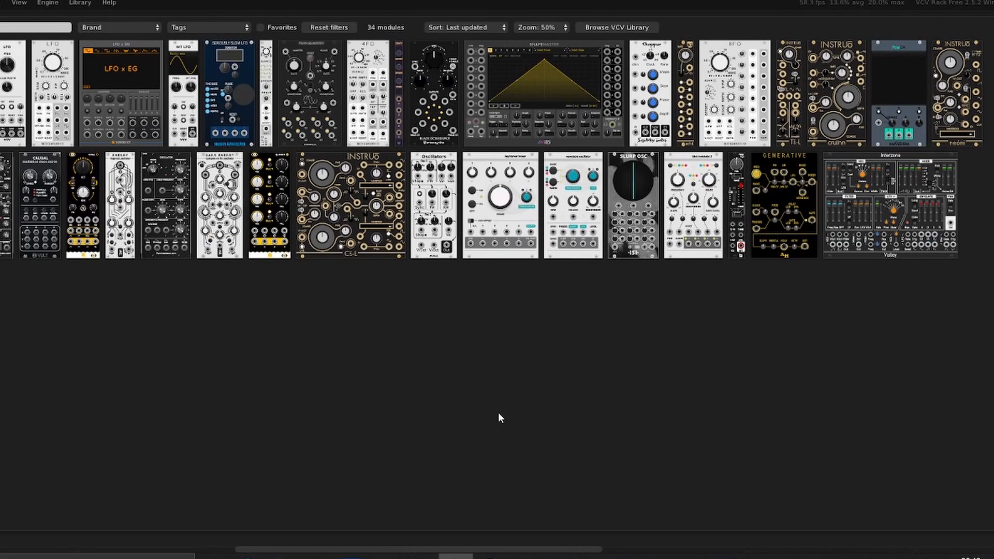
text(sco)
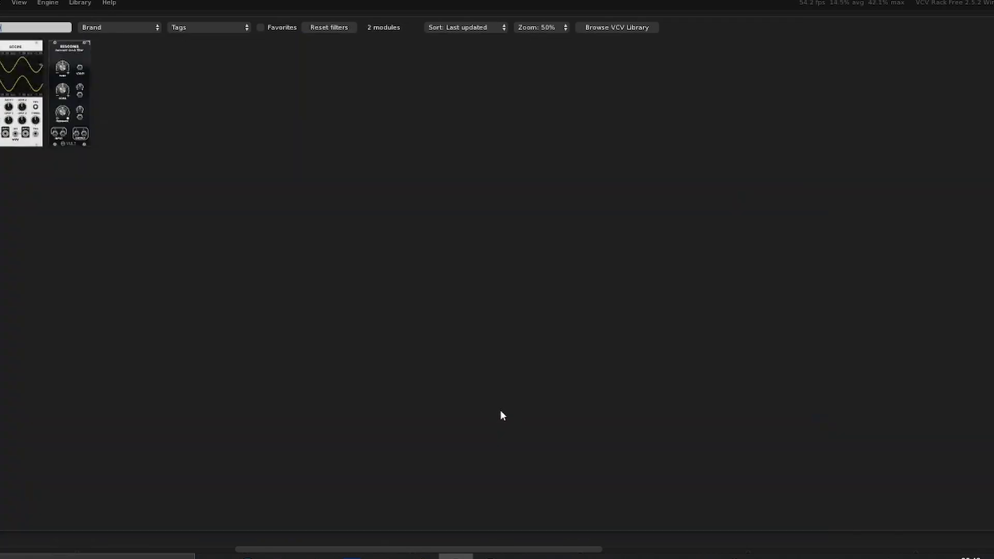
drag(3, 63, 543, 406)
- Add the narrow two-channel module with gate and latch controls between the LFO and the Scope
right_click(417, 340)
text(mod)
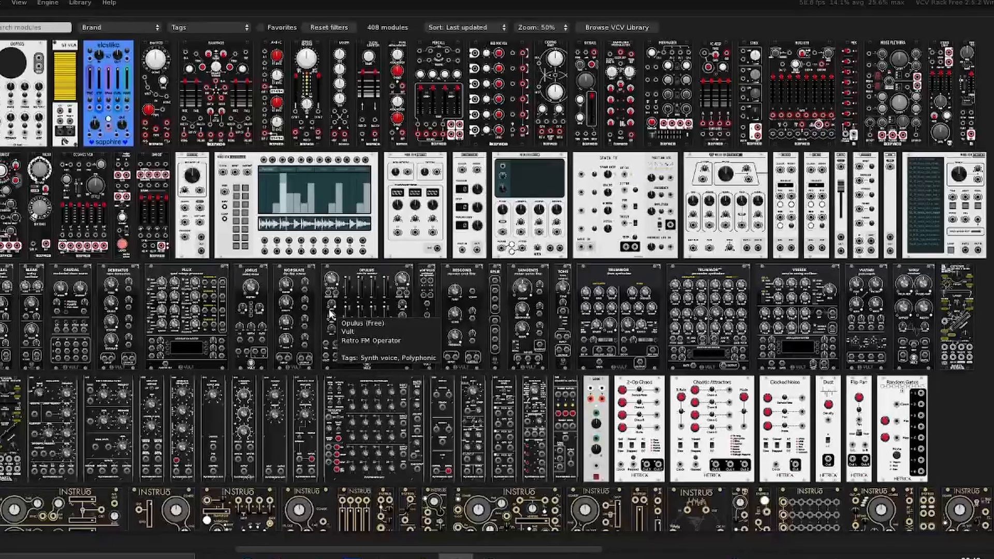
text(te)
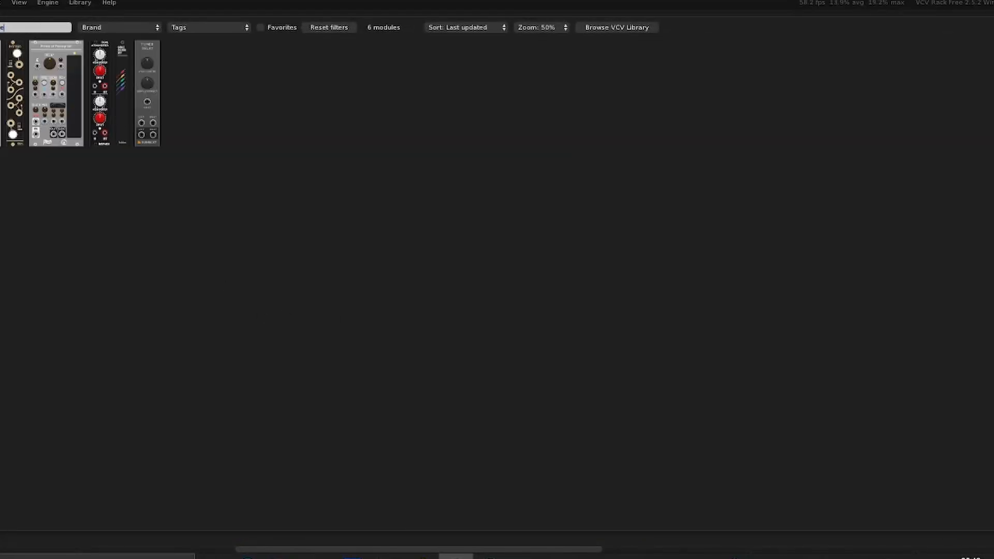
drag(0, 62, 409, 334)
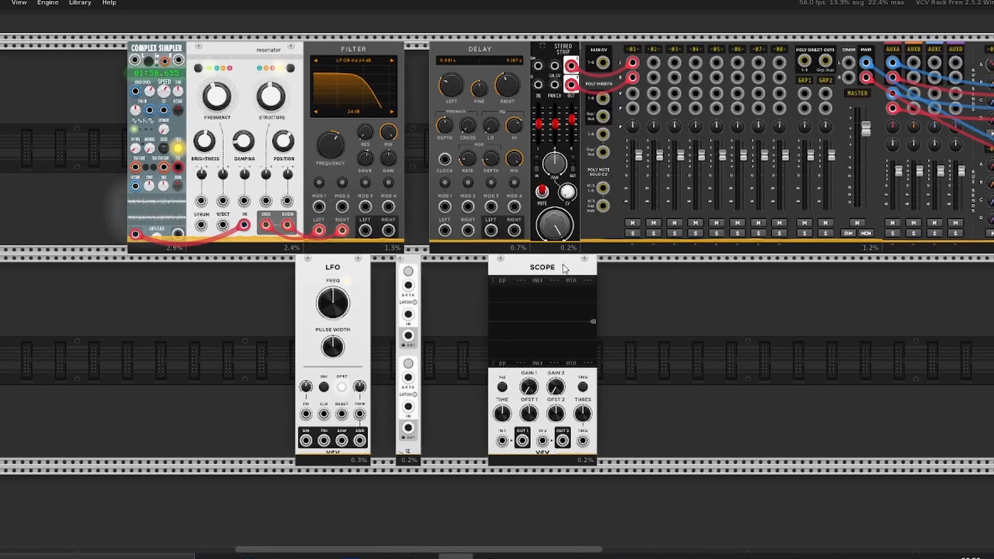
- Add a Bogaudio OFFSET module beside the two-channel gate/latch module, repositioning the Scope to leave a gap between them
drag(564, 269, 648, 268)
right_click(524, 315)
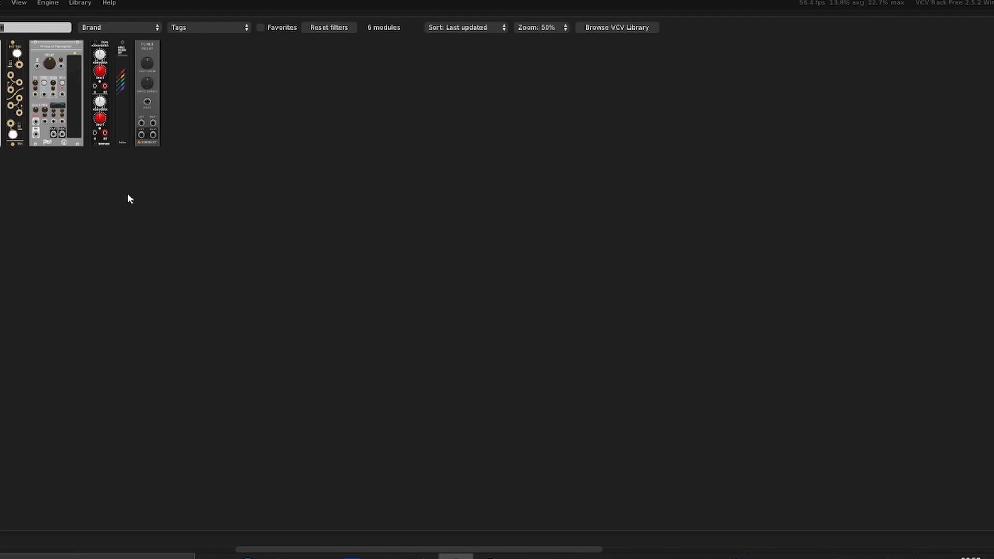
text(gate)
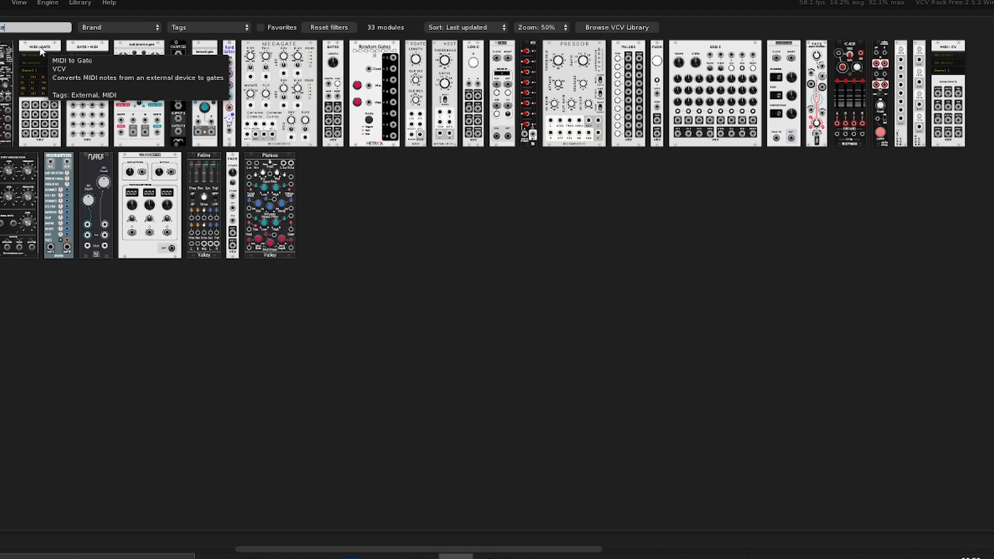
key(BackSpace)
key(BackSpace)
key(BackSpace)
key(BackSpace)
text(off)
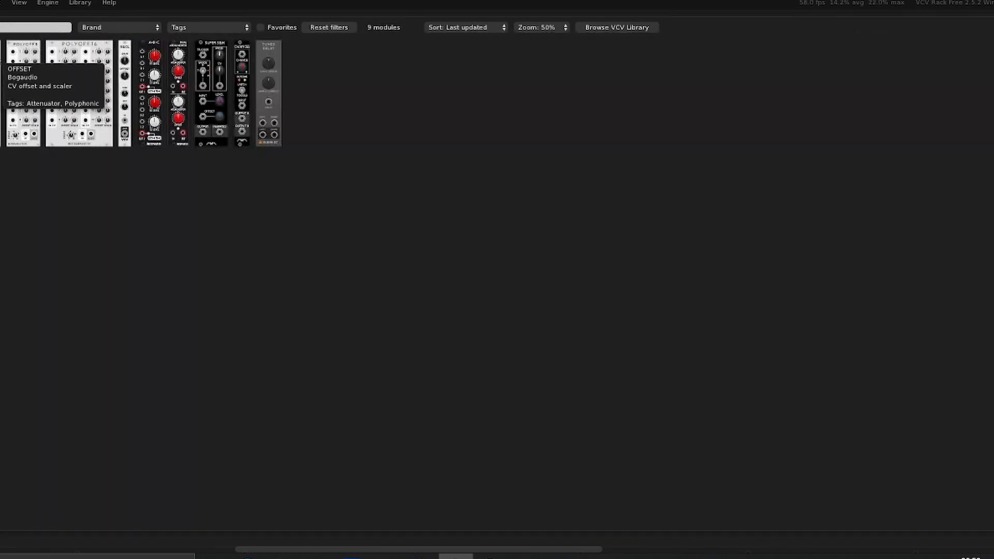
drag(0, 56, 445, 332)
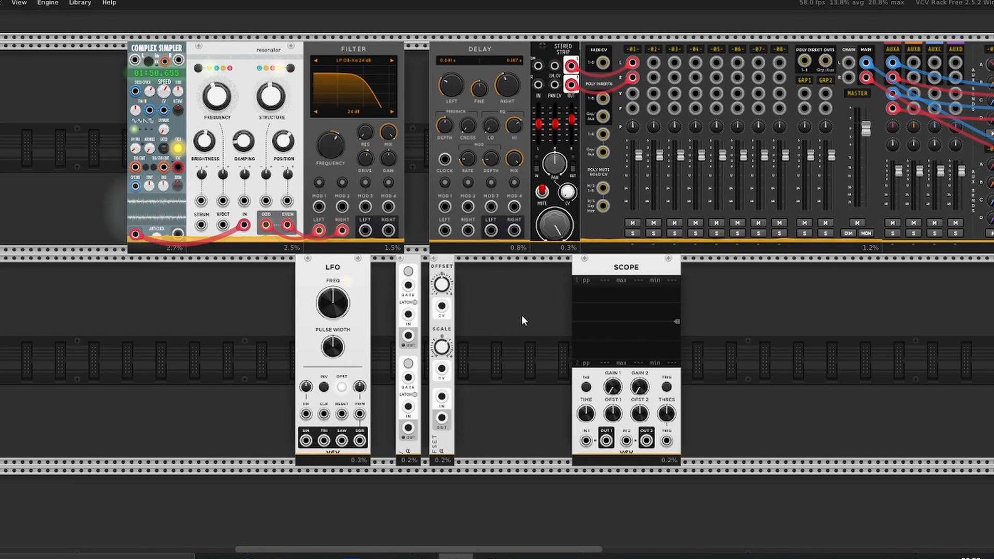
drag(615, 274, 591, 274)
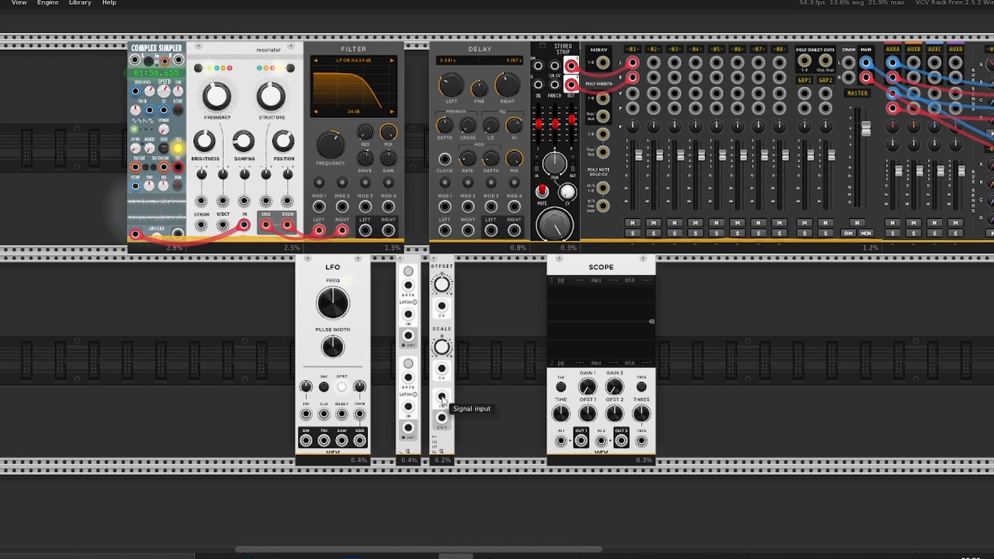
- Connect the OFFSET module's output to the Scope's first input, and raise the offset to 2.6988 V and finally 10 V
drag(441, 397, 519, 424)
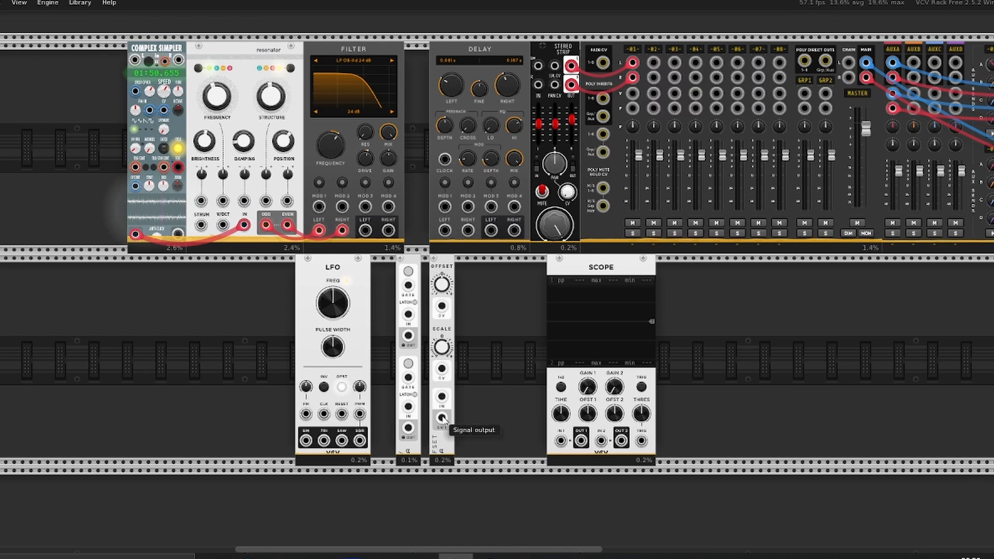
drag(442, 418, 561, 440)
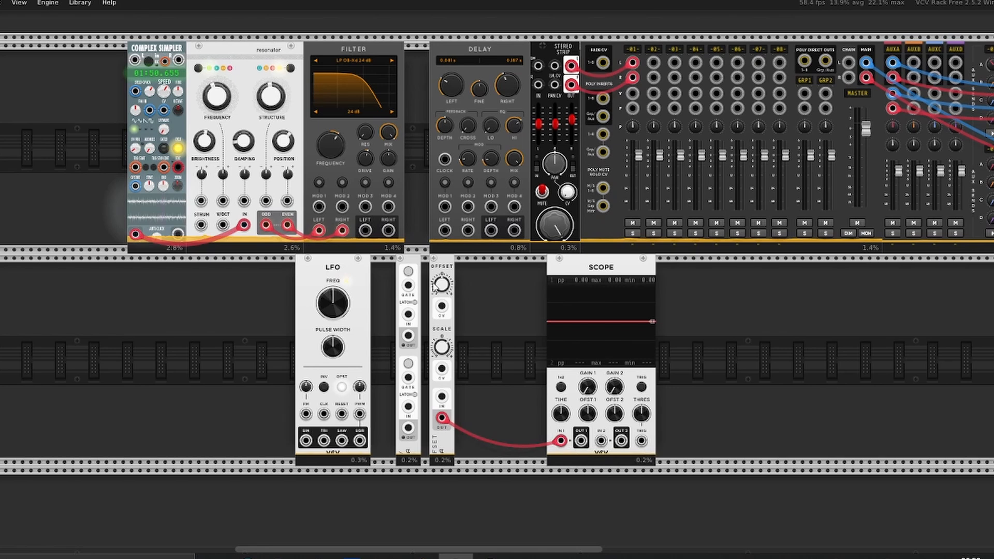
mouse_move(444, 288)
drag(444, 288, 444, 261)
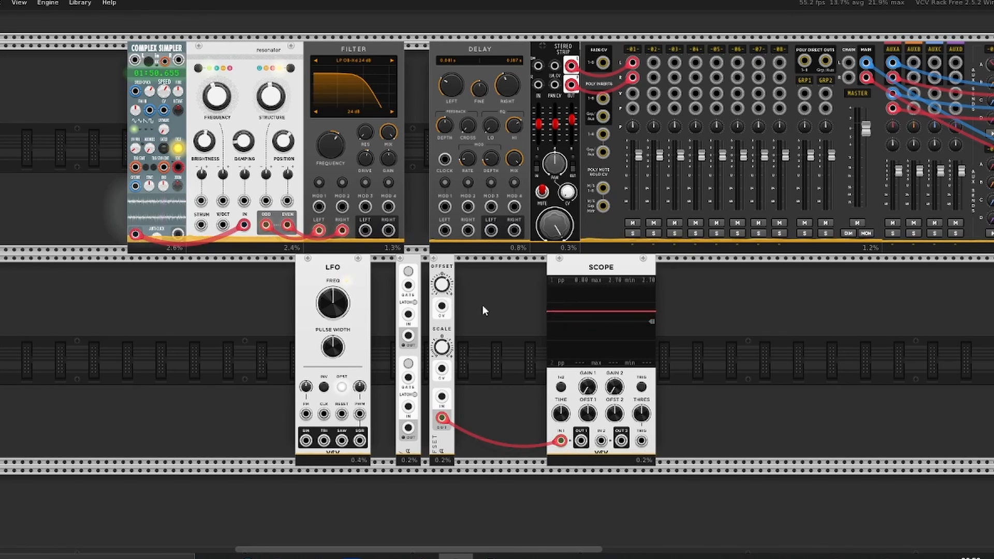
mouse_move(449, 284)
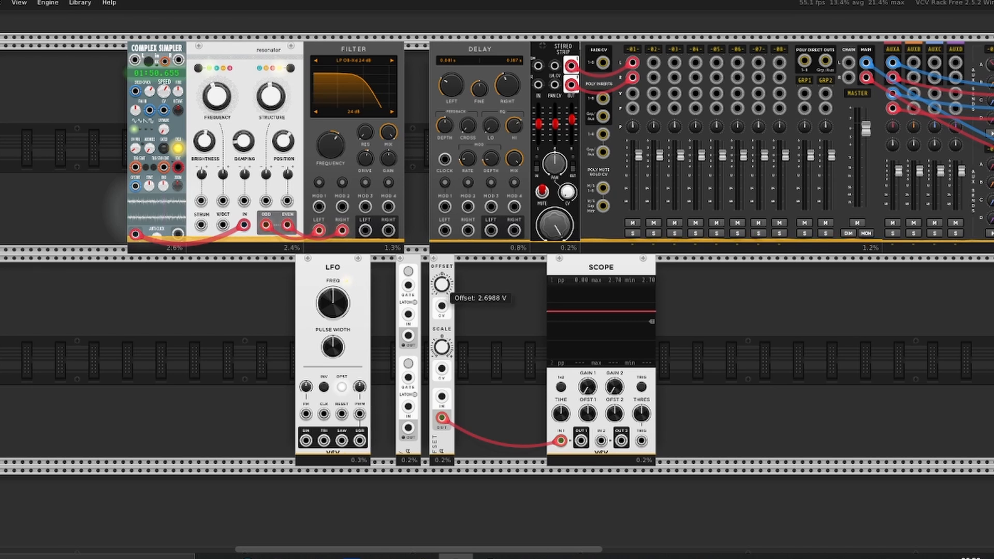
mouse_move(444, 284)
mouse_down()
mouse_move(444, 388)
mouse_move(444, 215)
mouse_up()
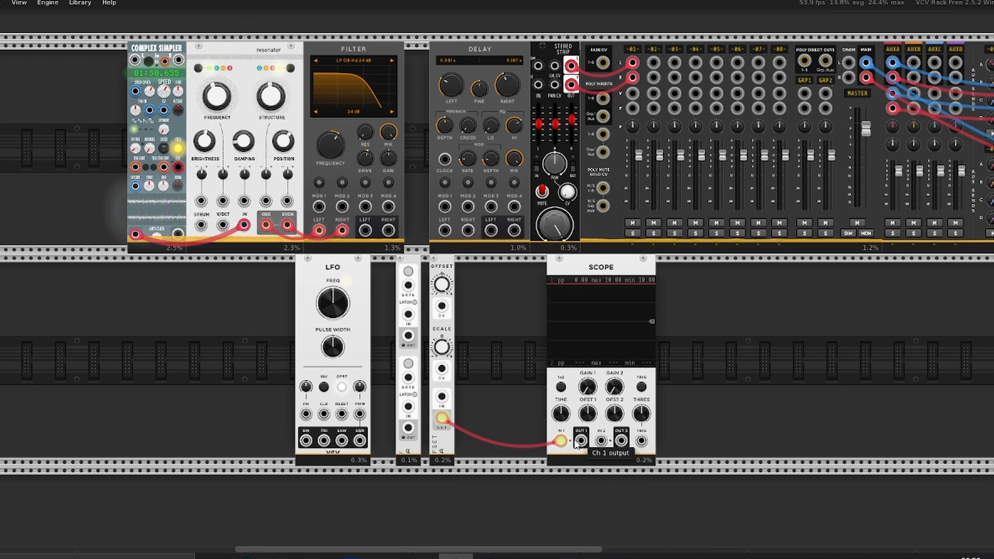
- Remove the cable between the OFFSET module's output and the Scope's first input
mouse_move(560, 443)
drag(561, 443, 489, 369)
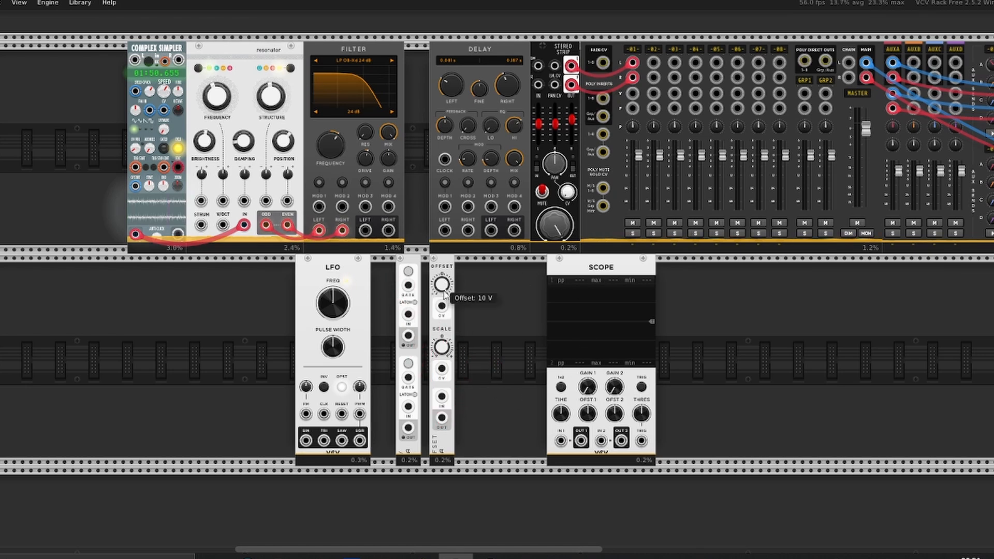
- Replace the LFO with Vult's Caudal (Free) mechanical chaos source in the same spot
drag(332, 305, 332, 332)
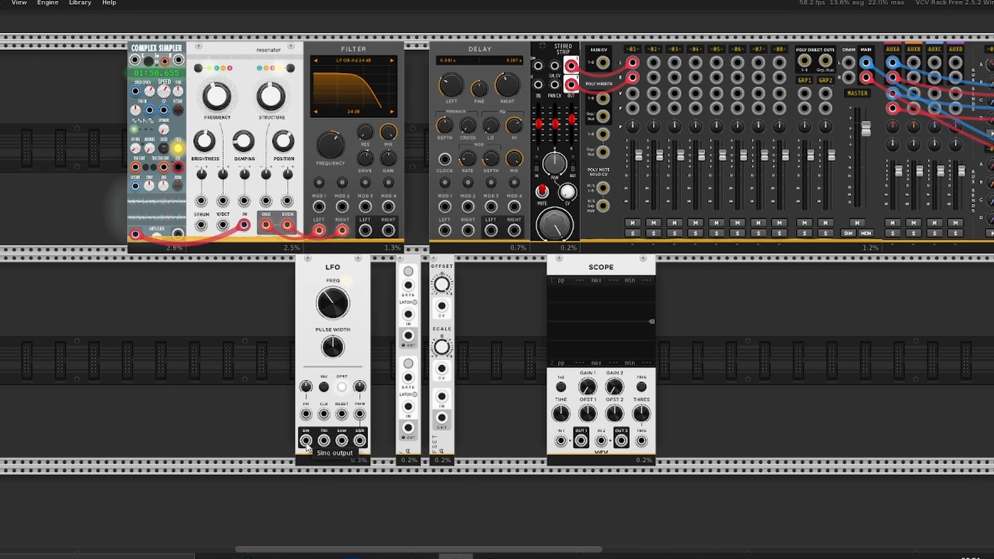
drag(269, 354, 351, 373)
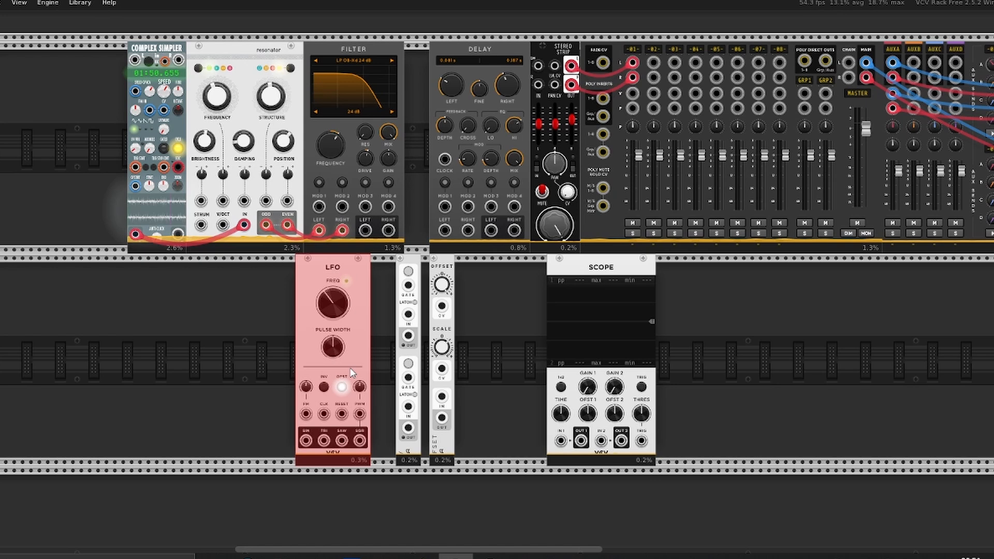
key(Delete)
right_click(343, 384)
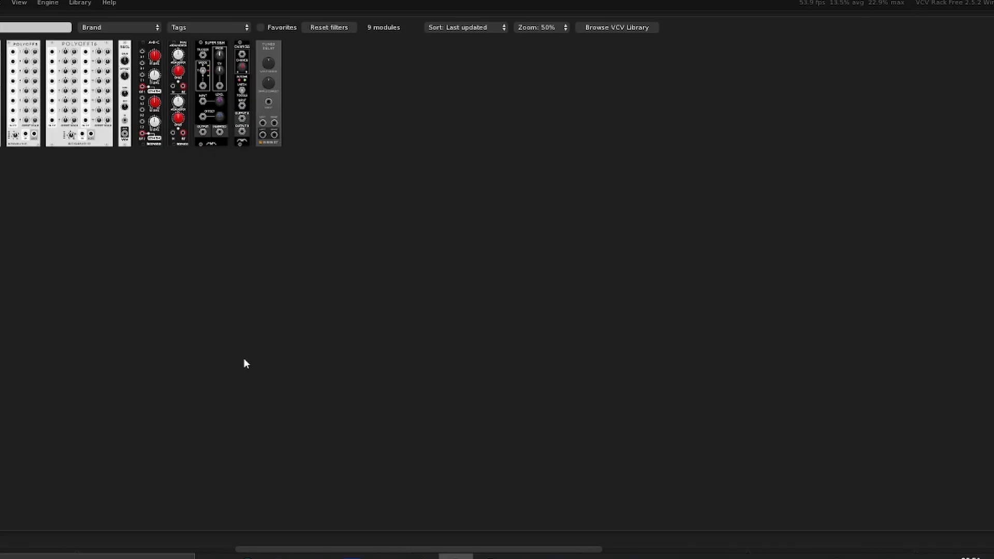
text(cau)
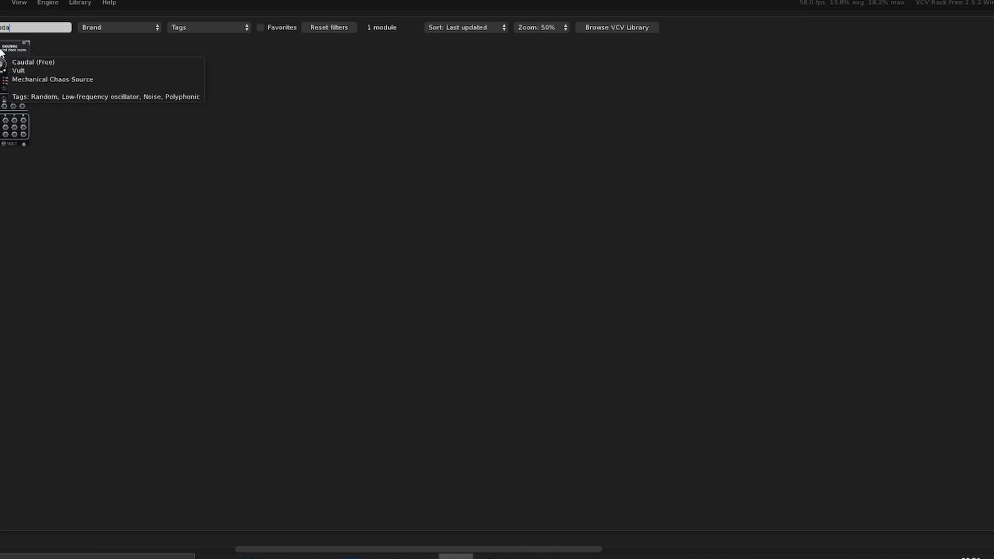
click(14, 83)
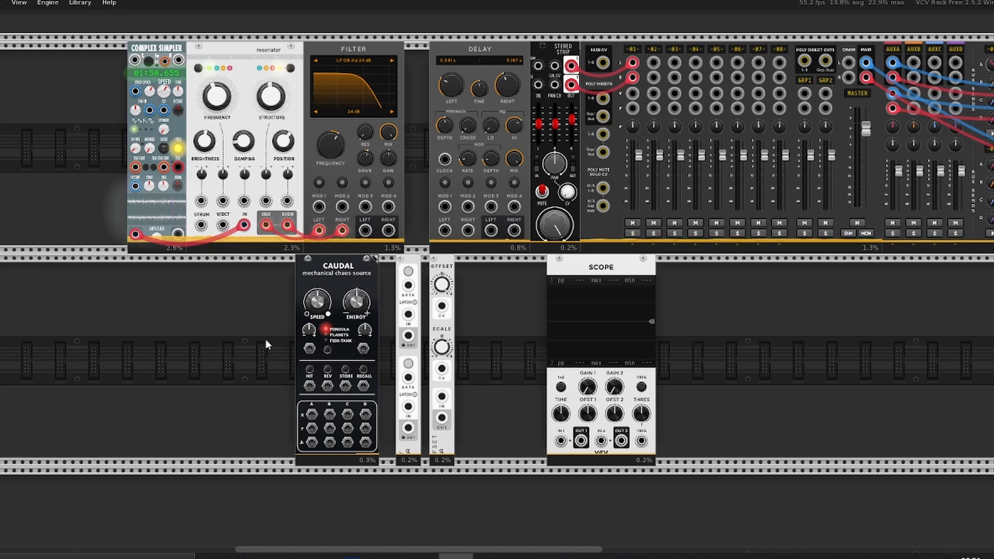
mouse_move(320, 307)
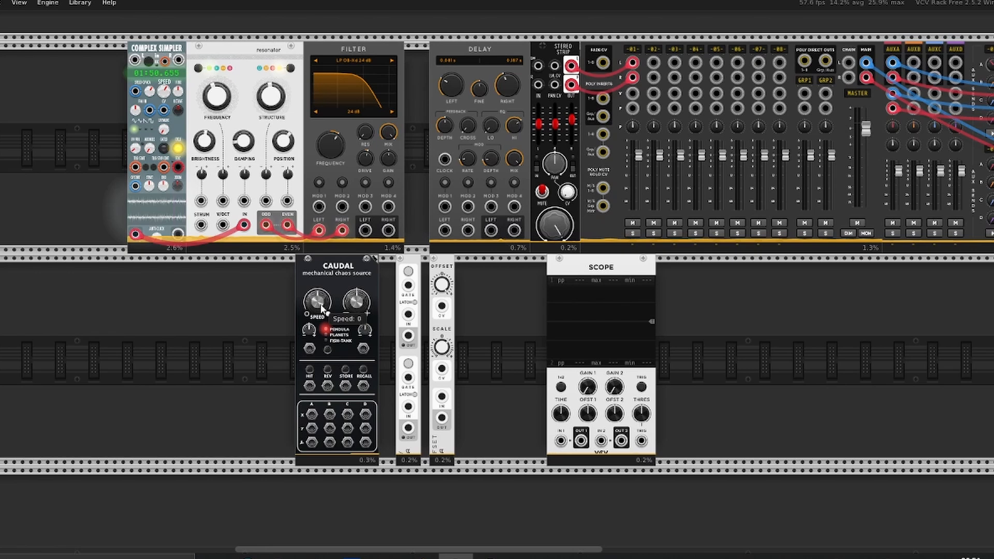
mouse_move(315, 330)
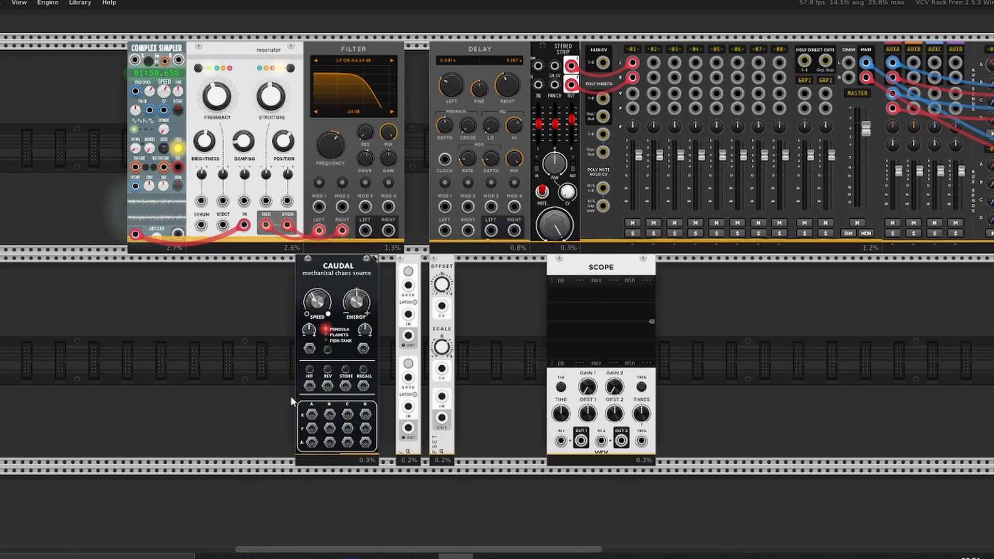
- Patch Caudal's A X output to Scope's first input and INV's first signal input, and INV's first output to Scope's second input
drag(311, 414, 569, 448)
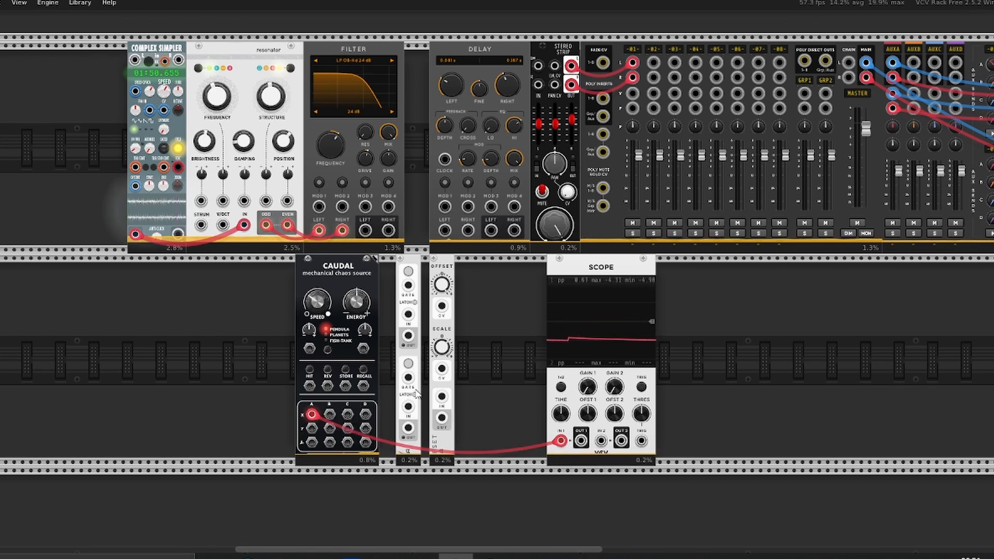
drag(408, 314, 311, 414)
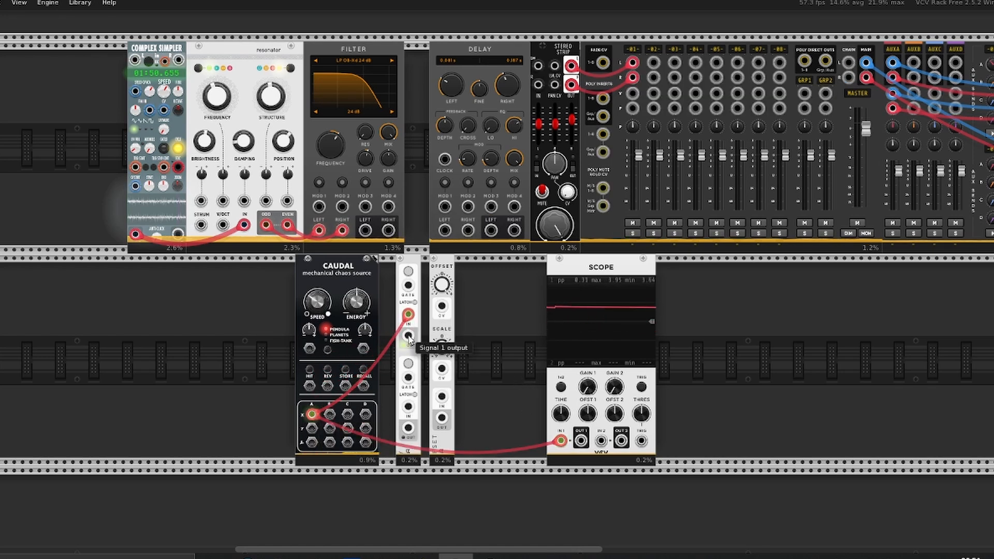
drag(408, 337, 601, 440)
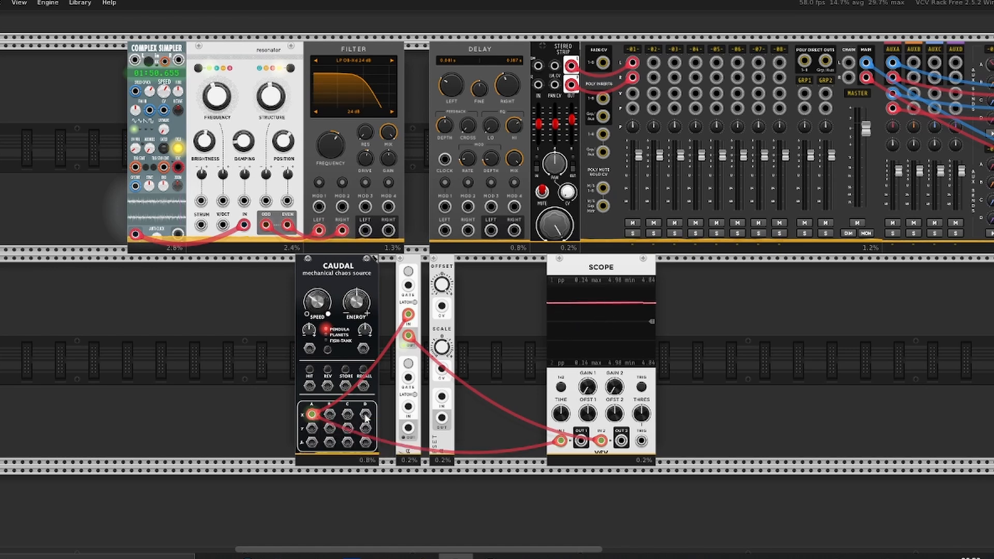
- Move the OFFSET module flush against the INV module and connect its output to INV's first gate input
drag(454, 276, 434, 284)
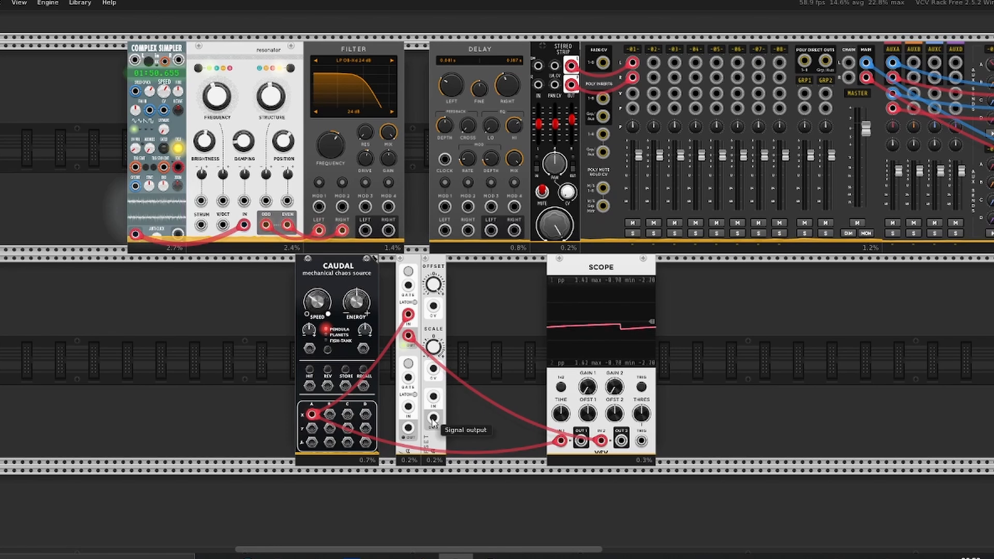
mouse_move(433, 418)
mouse_down()
mouse_move(484, 409)
mouse_move(481, 317)
mouse_move(445, 267)
mouse_move(410, 278)
mouse_up()
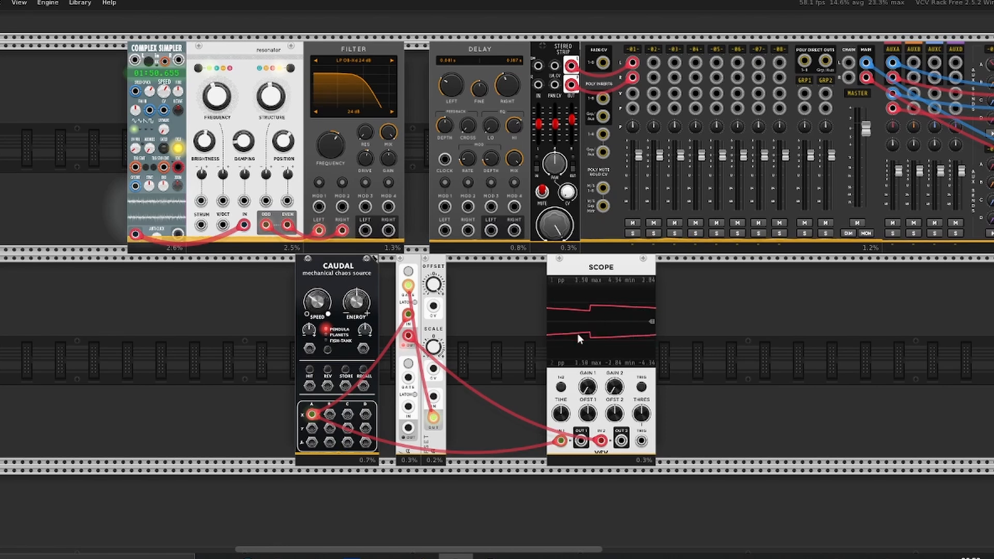
- Cycle Caudal's model through Planets and Fish-Tank and back to Pendula
mouse_move(325, 305)
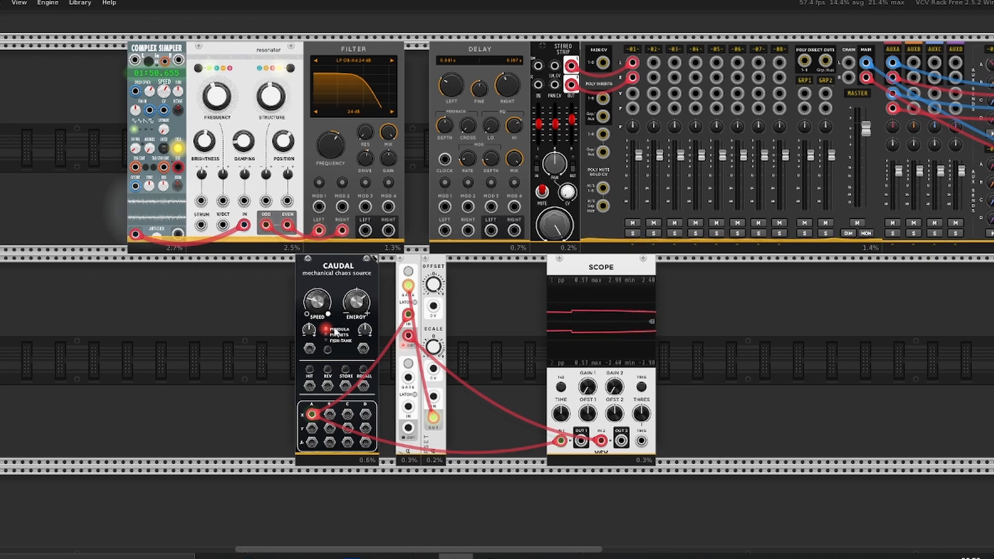
click(328, 353)
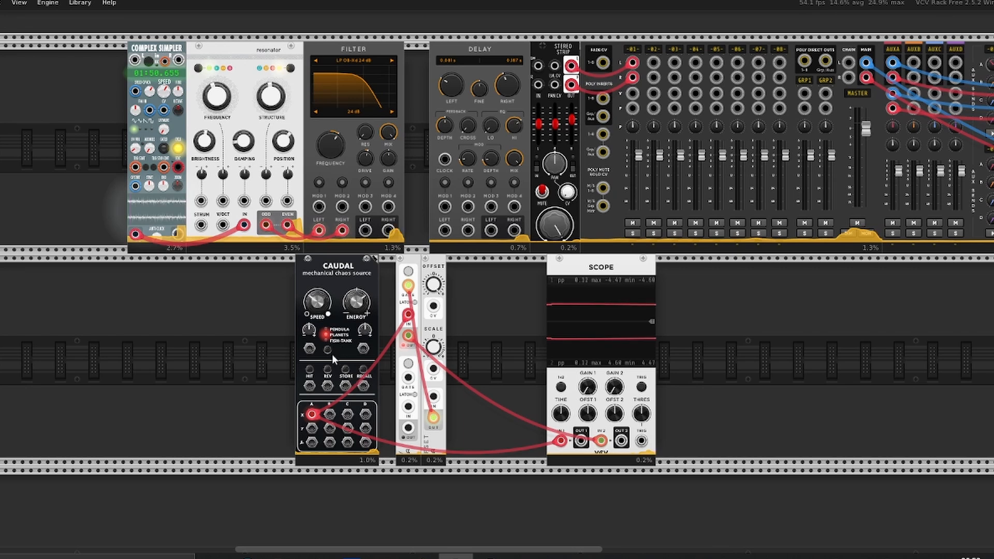
click(327, 349)
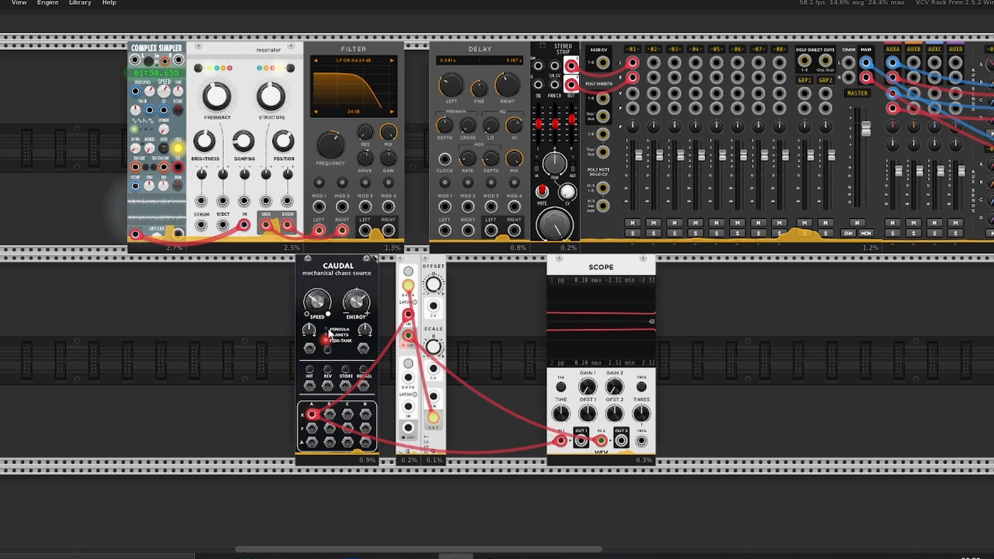
click(326, 350)
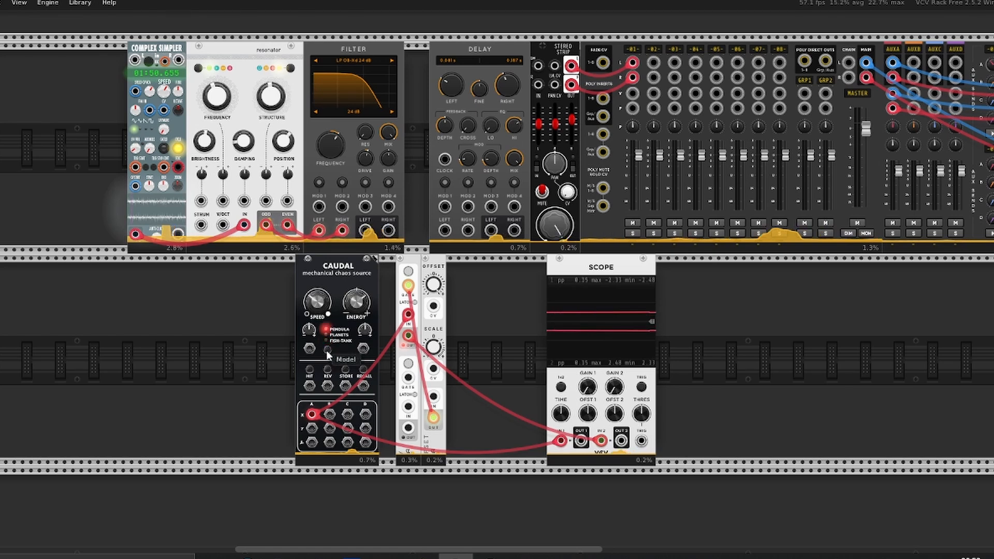
drag(356, 302, 328, 305)
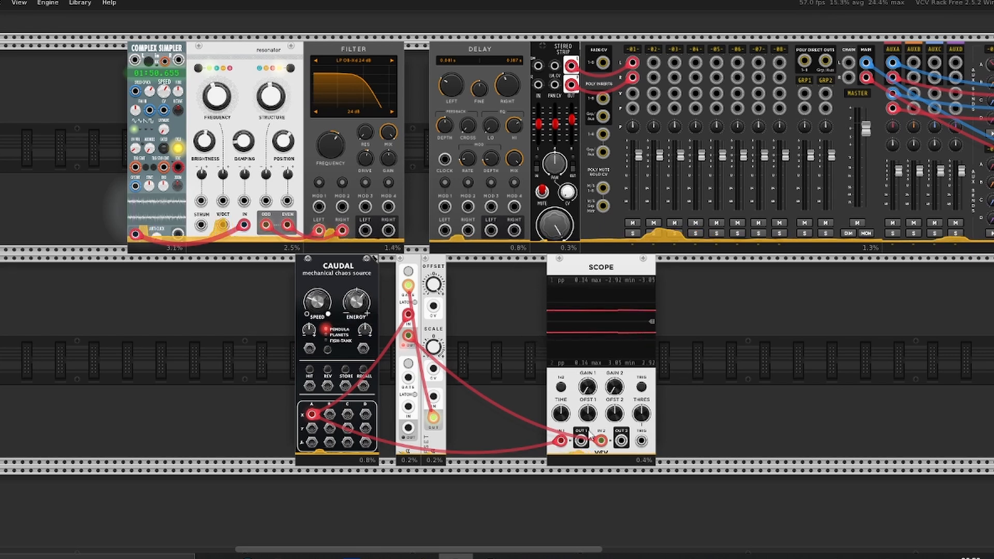
- Patch the Filter's stereo outputs to the Delay's inputs, and move those cable ends to Stereo Strip's left and right inputs
mouse_move(603, 443)
mouse_move(602, 442)
mouse_down()
mouse_move(609, 437)
mouse_move(601, 440)
mouse_up()
drag(362, 234, 467, 230)
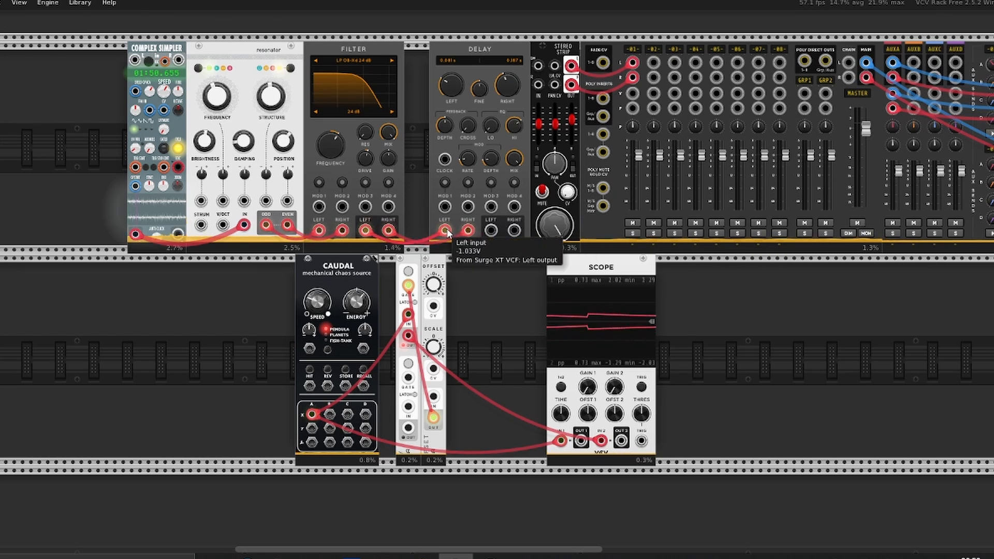
drag(445, 232, 538, 66)
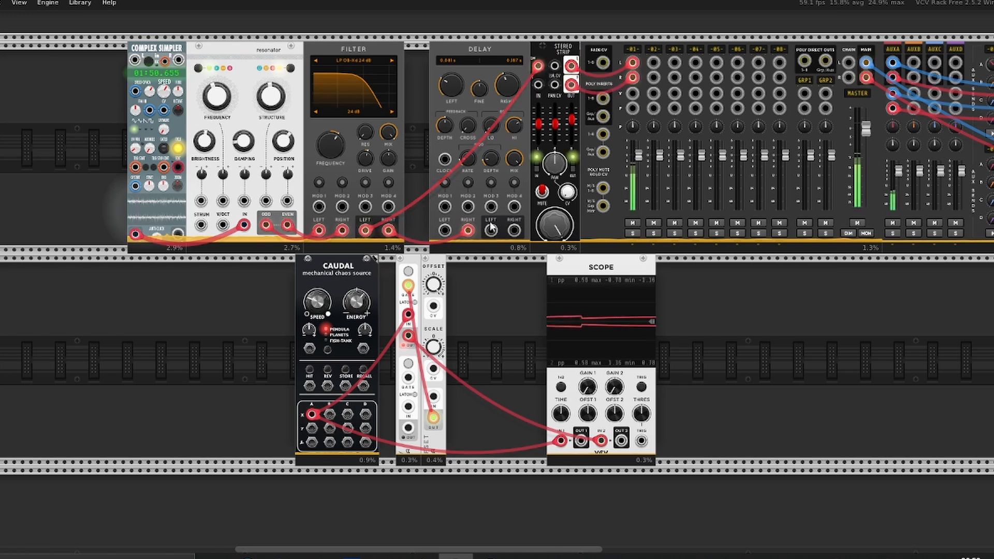
drag(467, 231, 538, 85)
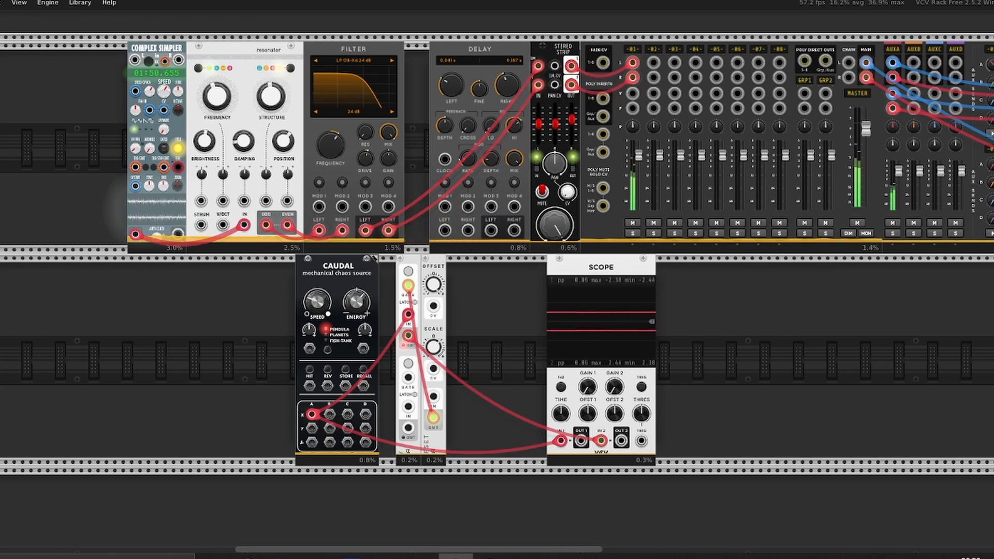
- Remove both cables running from the Filter's outputs to Stereo Strip's inputs
scroll(892, 406, up, 4)
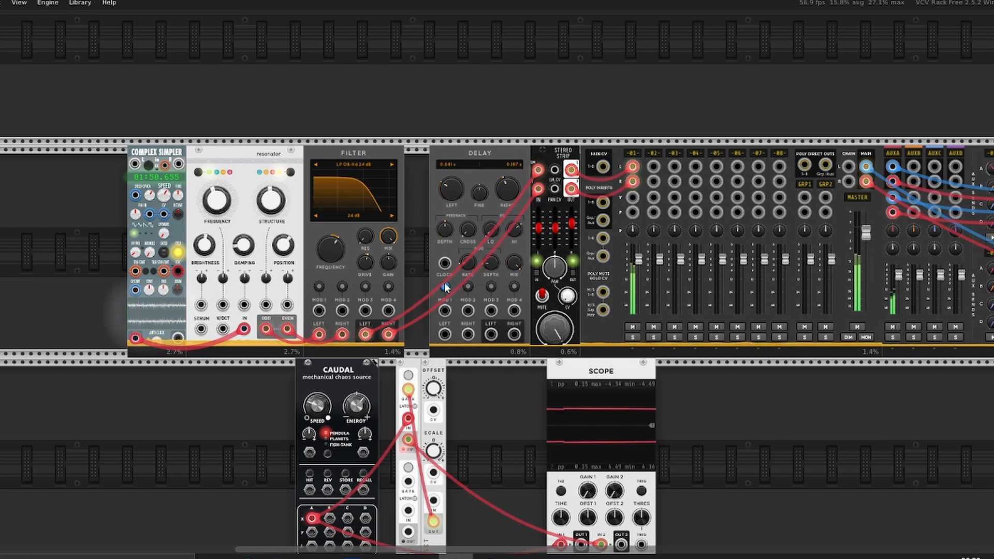
drag(538, 170, 411, 171)
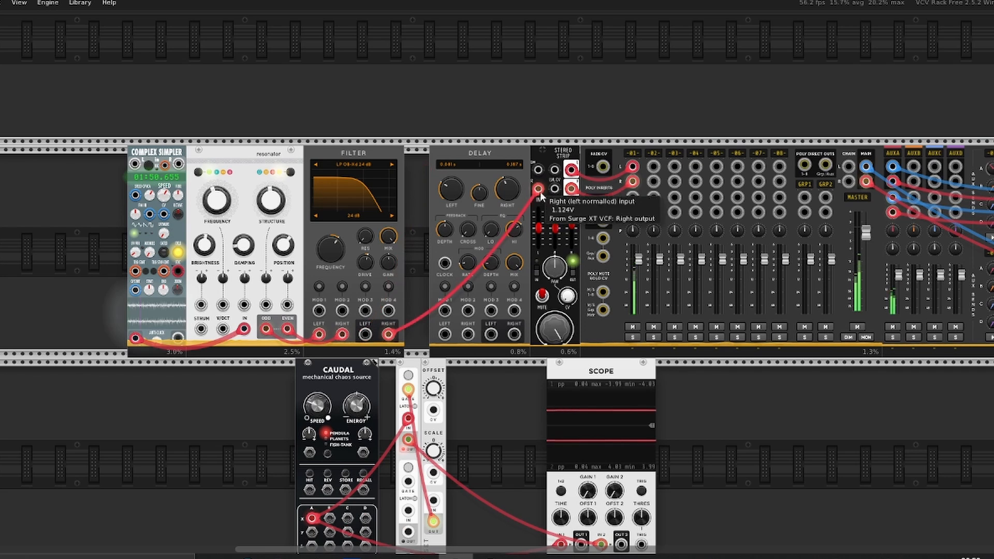
drag(538, 189, 396, 215)
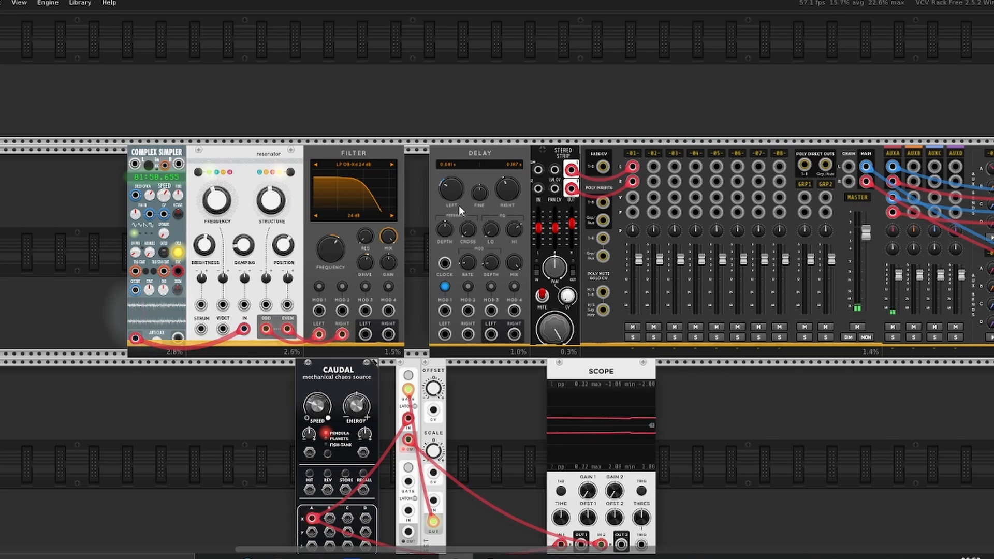
- Finish the Delay's Mod 1 assignment on the left delay time and assign Mod 2 to the right delay time
click(444, 286)
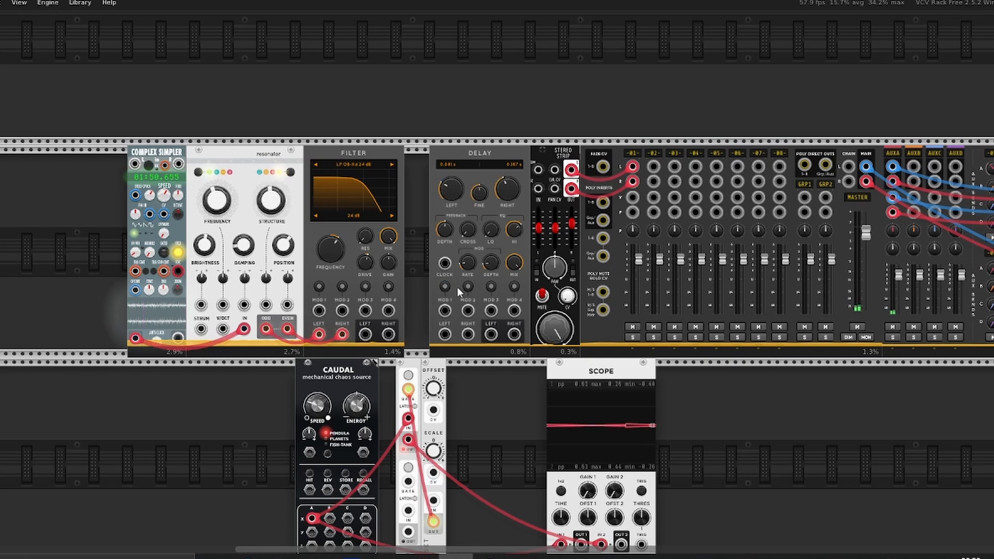
click(468, 286)
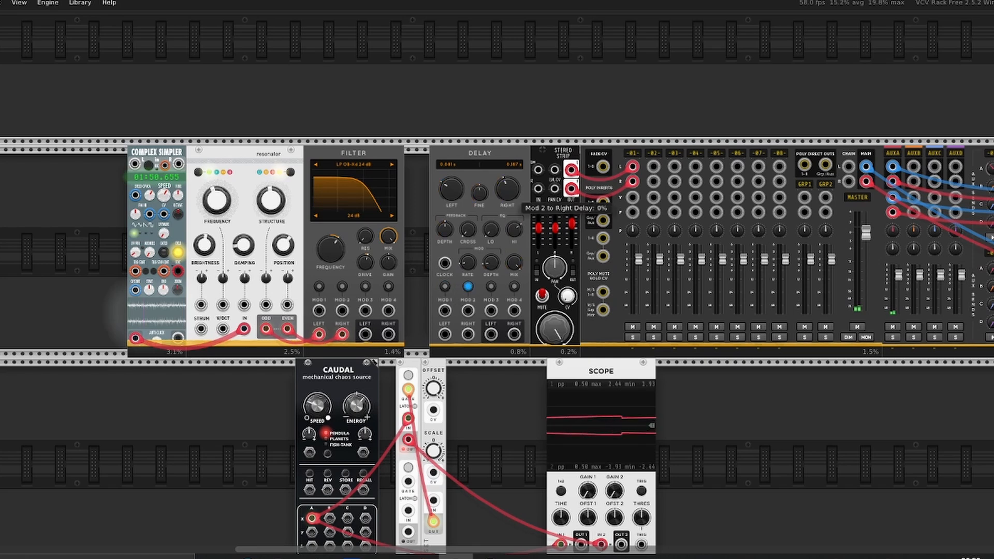
drag(510, 187, 511, 182)
click(467, 286)
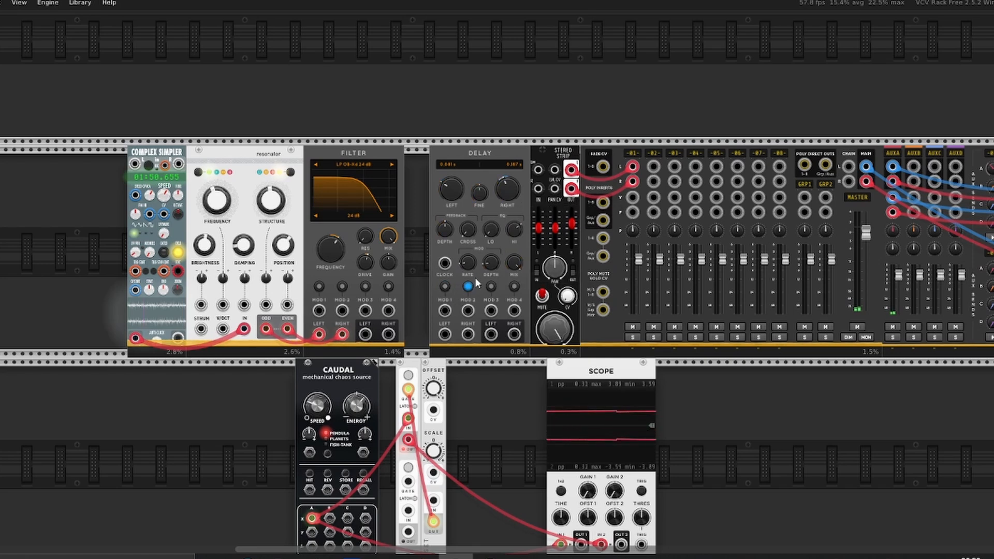
- Move the inverted signal's cable from Scope to the Delay's Mod 1 input and the direct Caudal cable to its Mod 2 input
scroll(947, 217, down, 3)
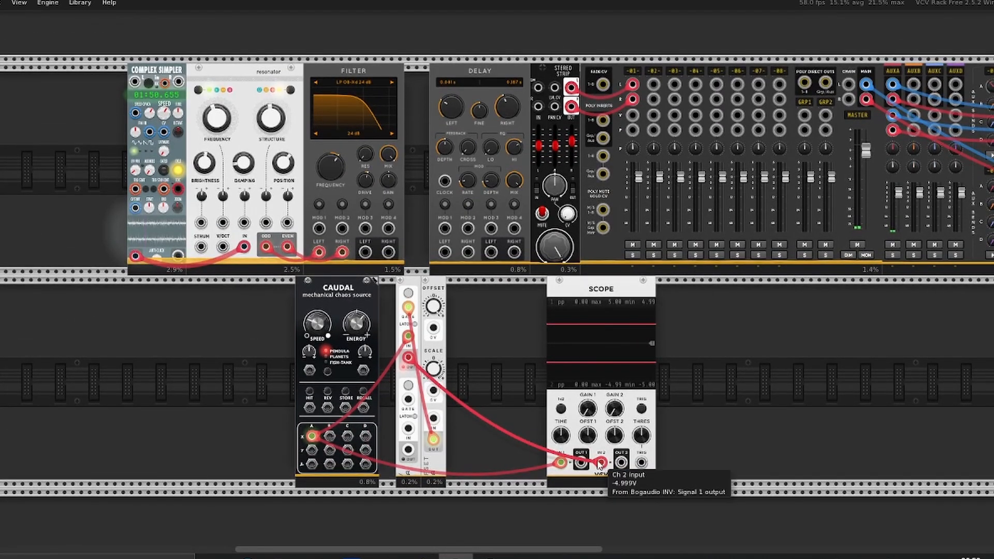
drag(245, 336, 471, 360)
click(470, 361)
drag(600, 462, 445, 229)
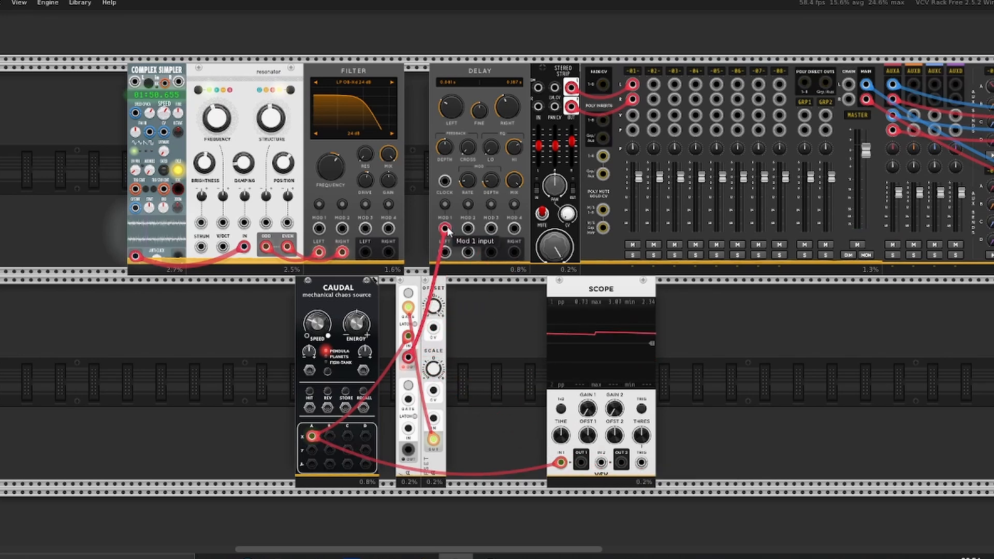
drag(564, 462, 468, 229)
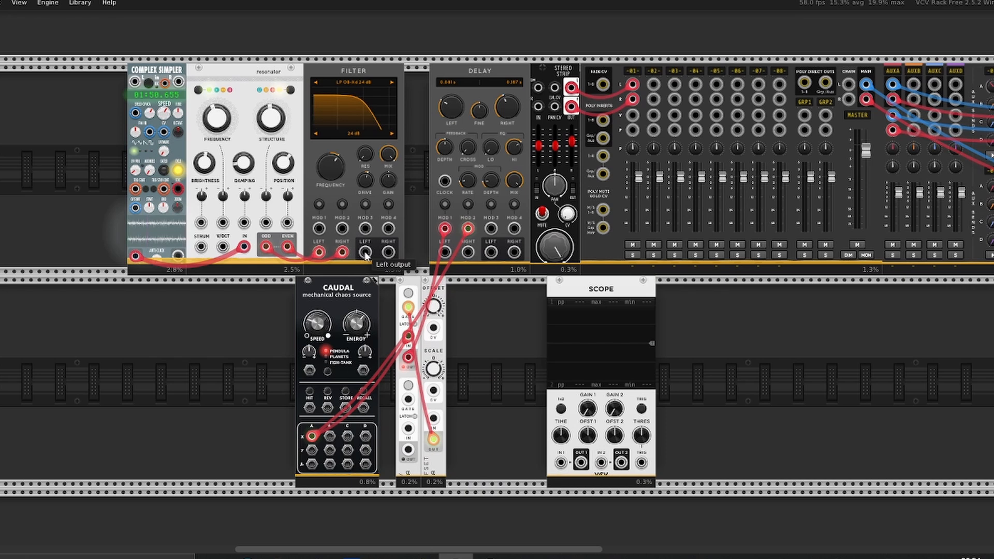
- Connect the Filter's stereo outputs to the Delay's inputs and the Delay's outputs to Stereo Strip's left and right inputs
drag(365, 252, 514, 259)
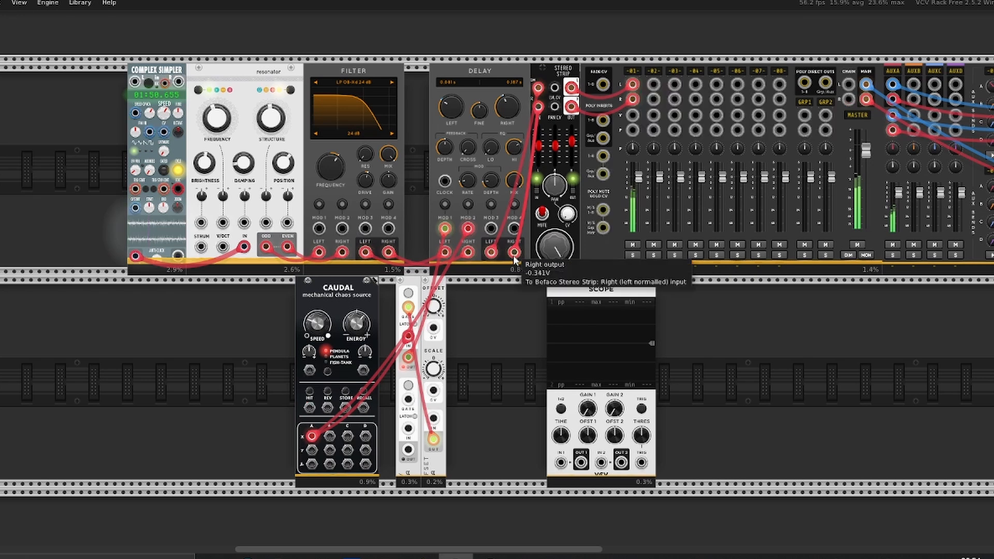
scroll(514, 253, up, 1)
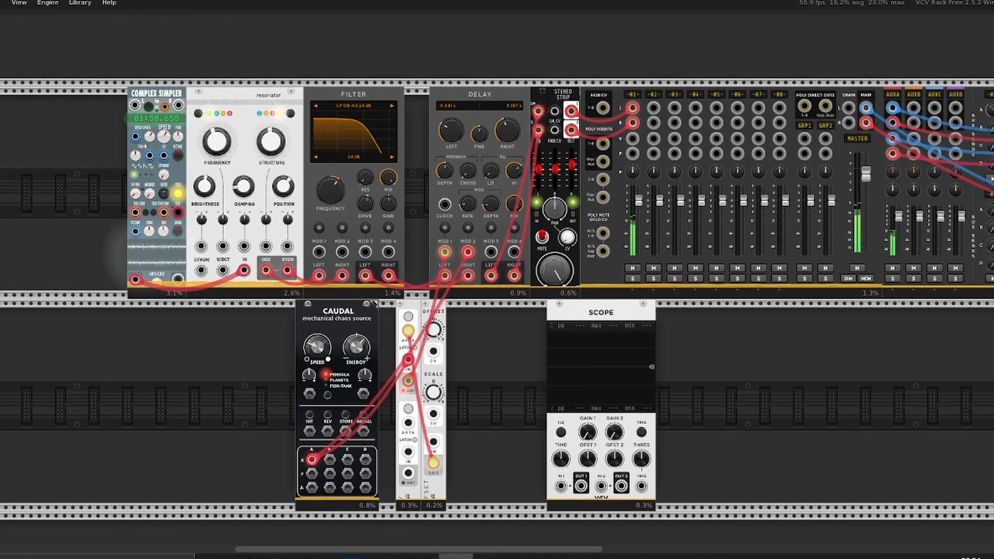
- Raise the Filter module's cutoff frequency slightly
drag(332, 191, 331, 172)
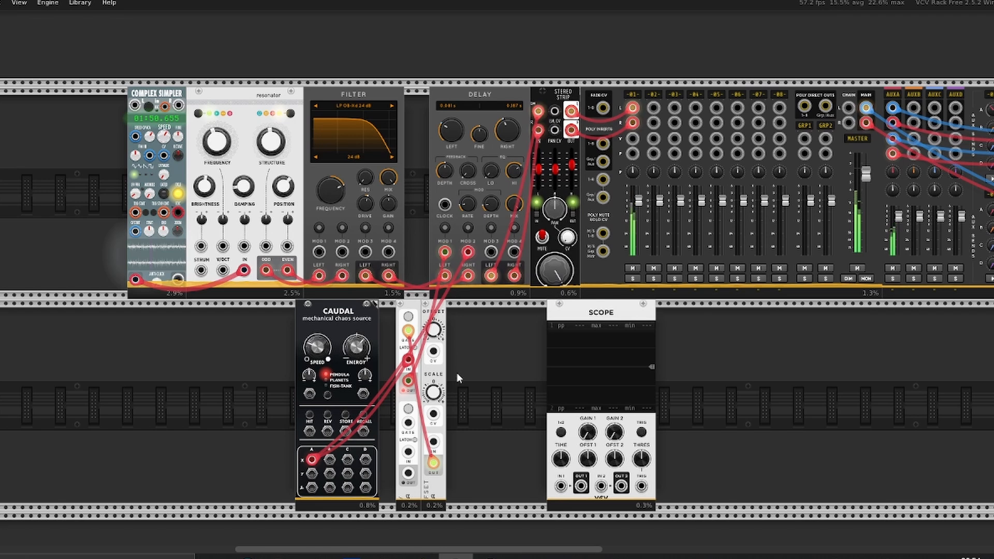
drag(223, 392, 470, 390)
click(470, 389)
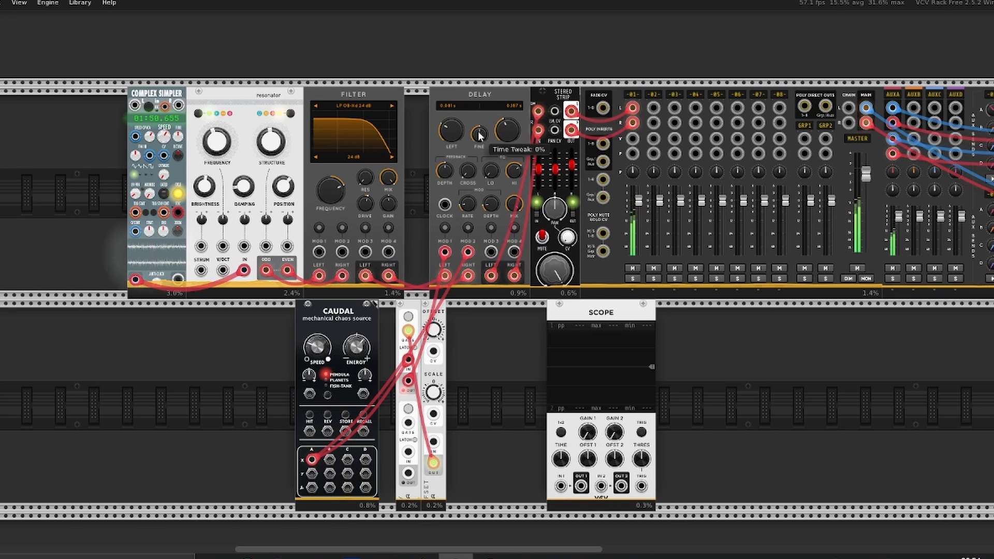
- Bypass the Delay module and re-enable it to compare the sound with and without the effect
right_click(474, 153)
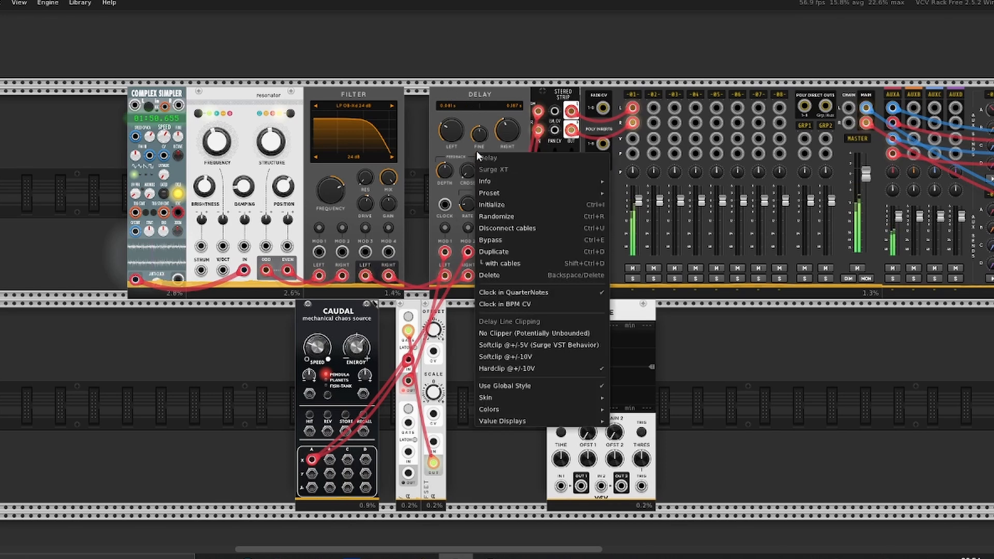
click(501, 241)
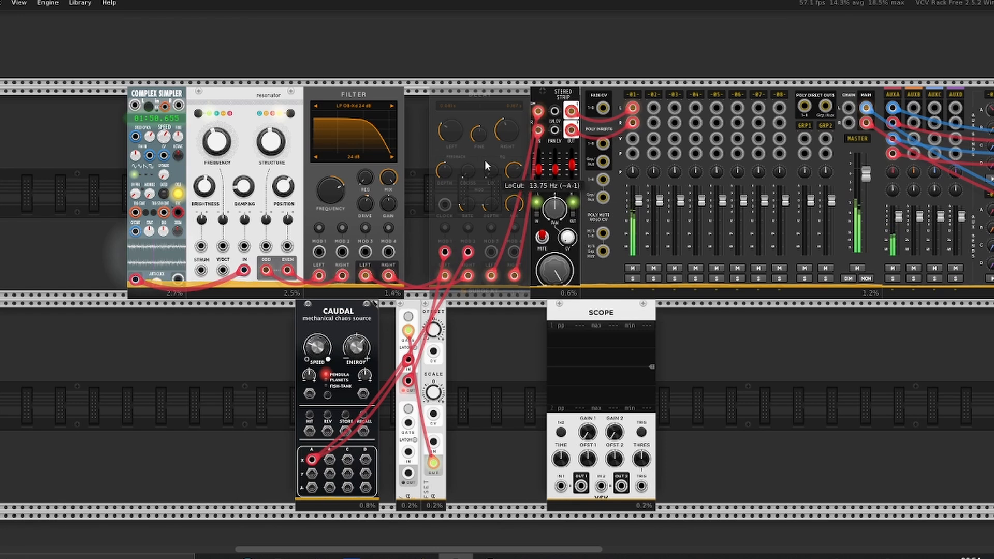
right_click(481, 161)
click(513, 251)
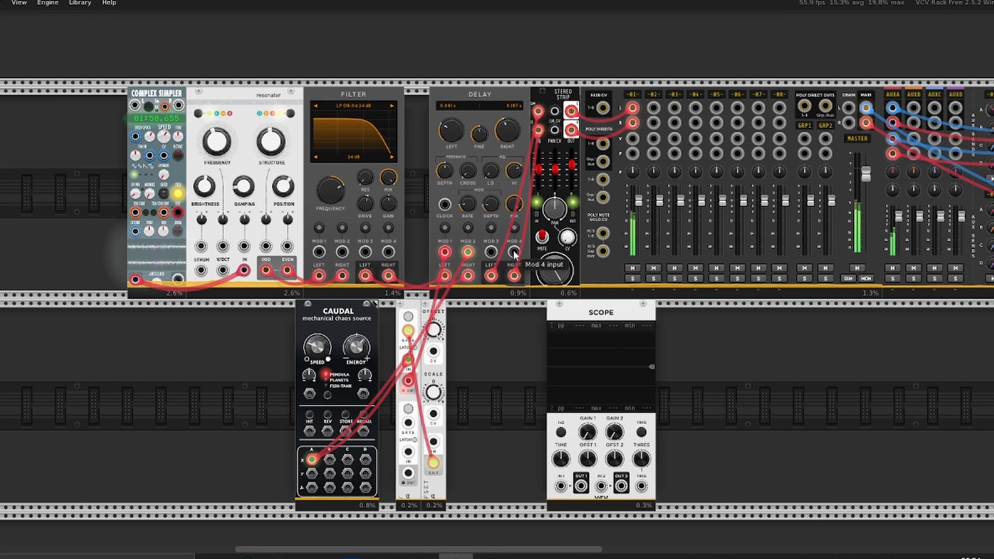
- Nudge the Filter's cutoff and the Resonator's damping upward, and set the Resonator's frequency to 27.759
drag(338, 198, 340, 190)
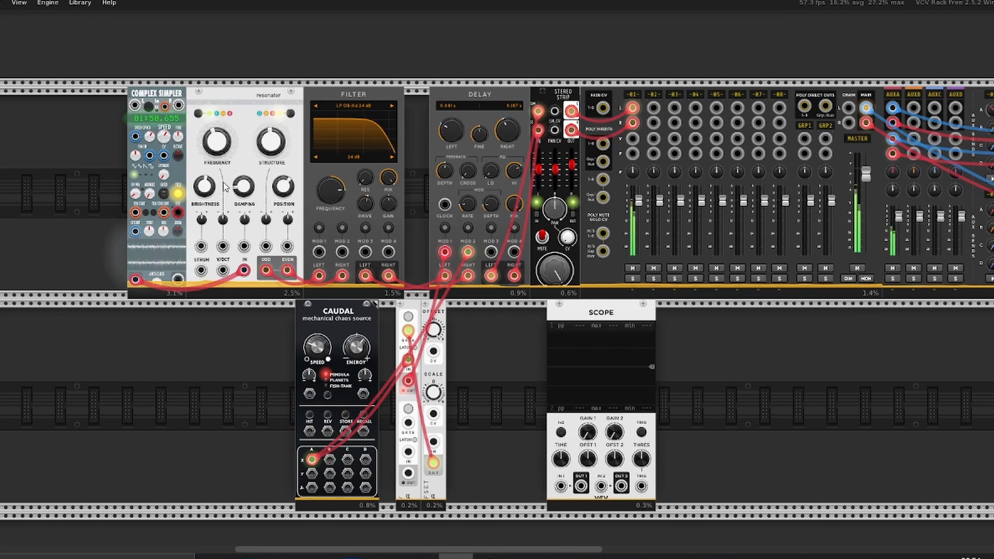
drag(246, 184, 246, 182)
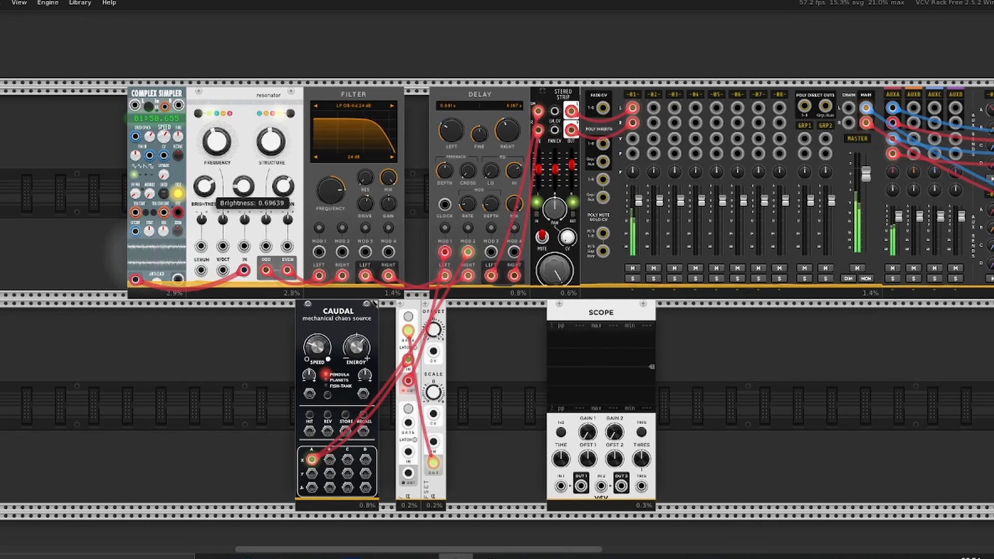
drag(217, 141, 216, 138)
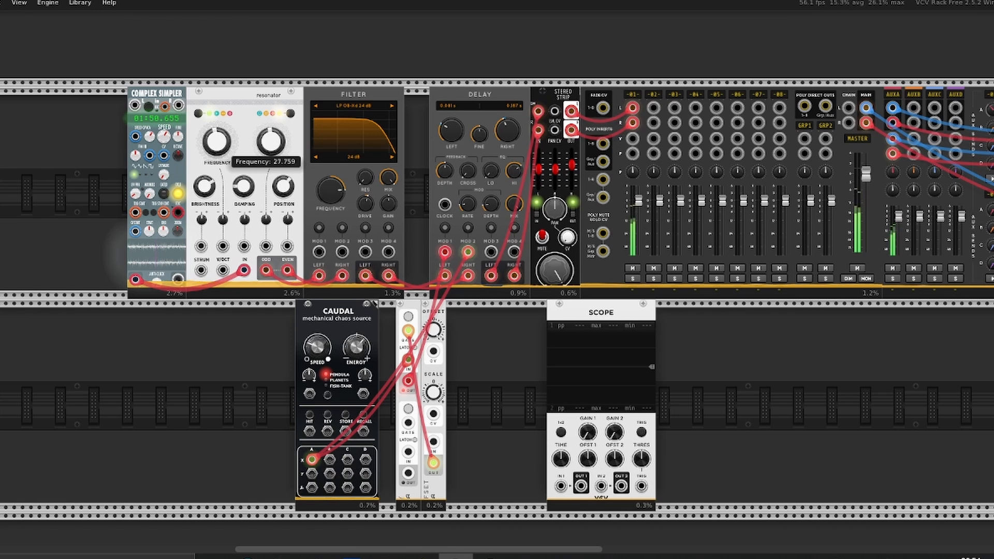
- Bypass the Delay again with the adjusted Resonator sound, and switch it back on
right_click(490, 156)
click(517, 242)
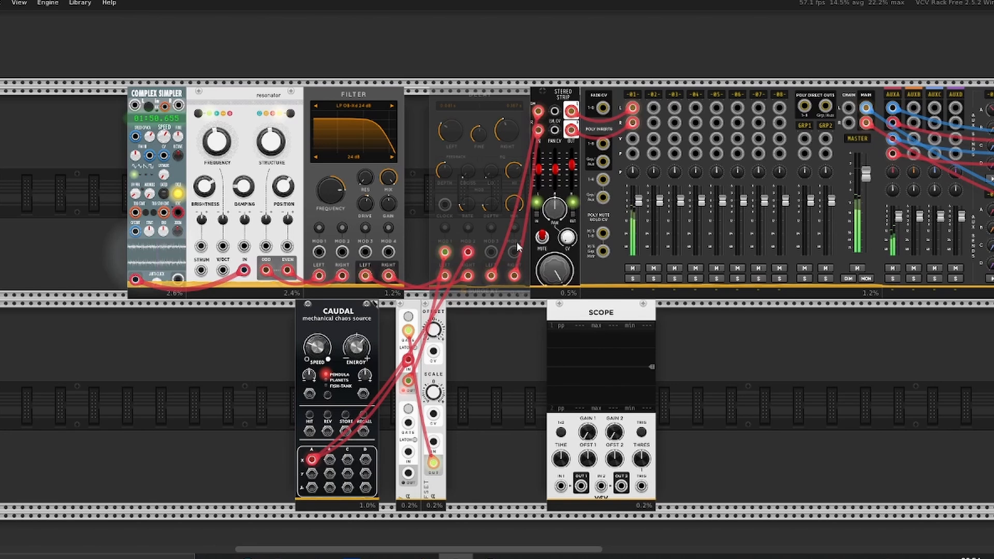
right_click(482, 165)
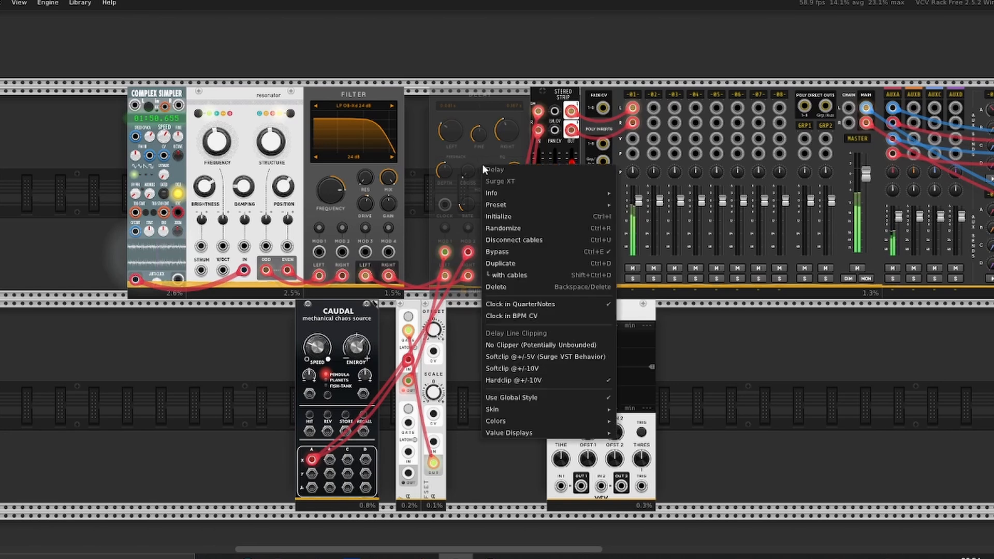
click(508, 253)
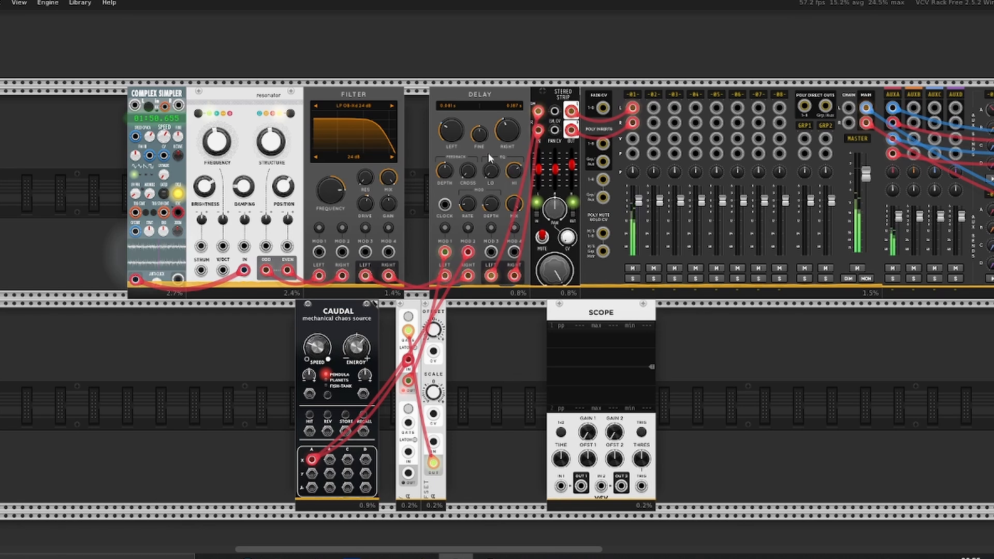
- Nudge the Filter's cutoff, then patch Caudal's X outputs B and C to the Resonator's Brightness and Damping CV inputs
mouse_move(332, 187)
drag(331, 187, 331, 207)
drag(331, 190, 330, 202)
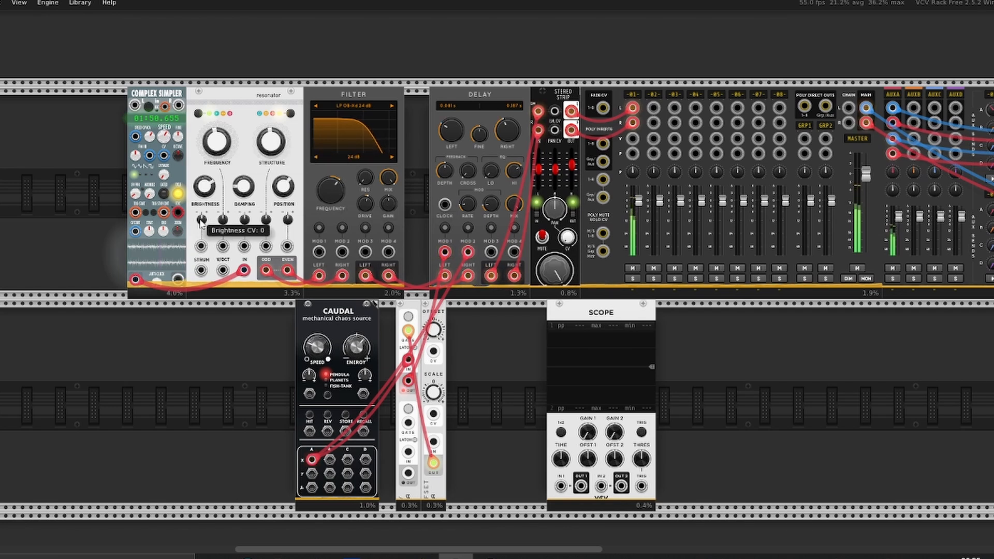
drag(201, 247, 283, 248)
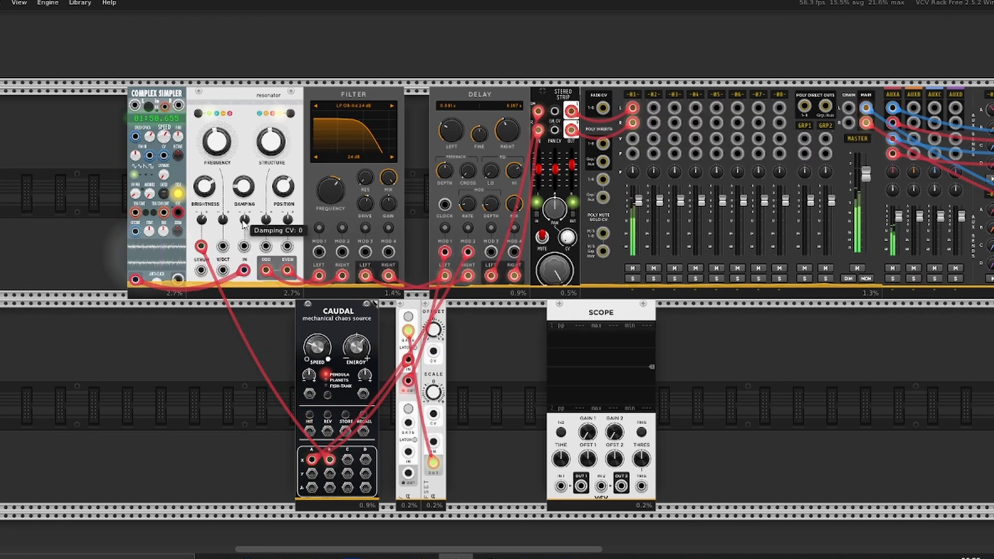
drag(243, 221, 347, 459)
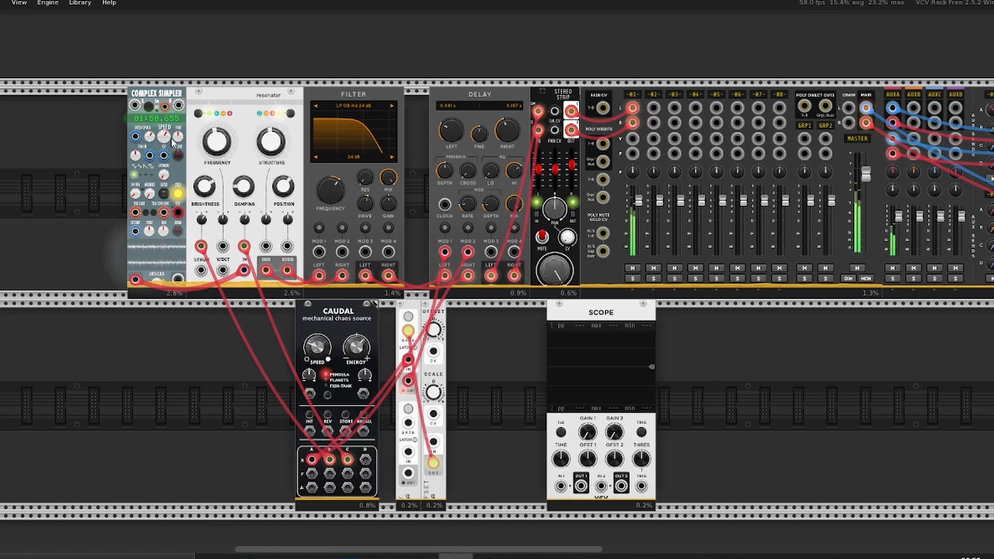
- Patch Caudal's X output D to the Complex Simpler's Speed CV input and turn down the Speed IN CV VCA amount
drag(163, 136, 164, 132)
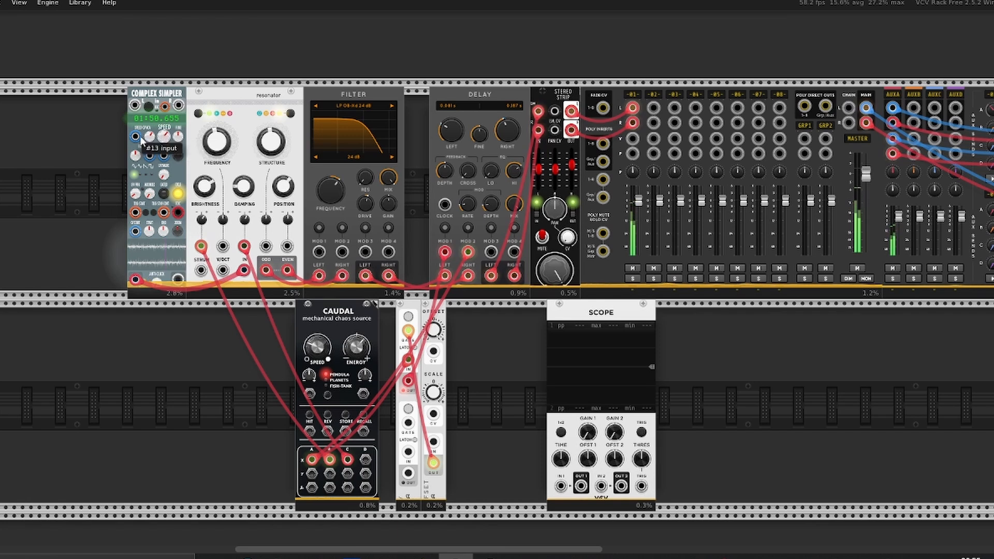
drag(153, 140, 151, 135)
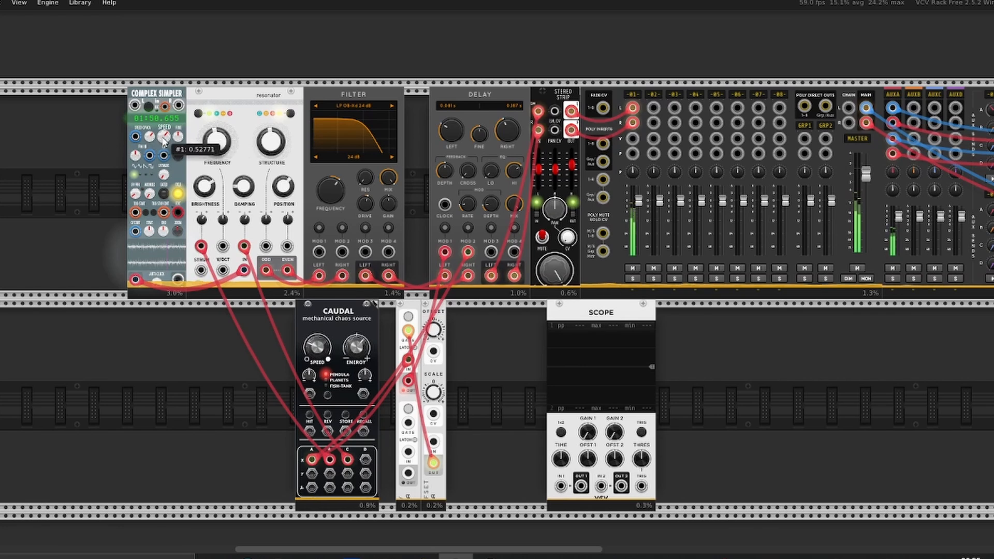
drag(136, 137, 366, 460)
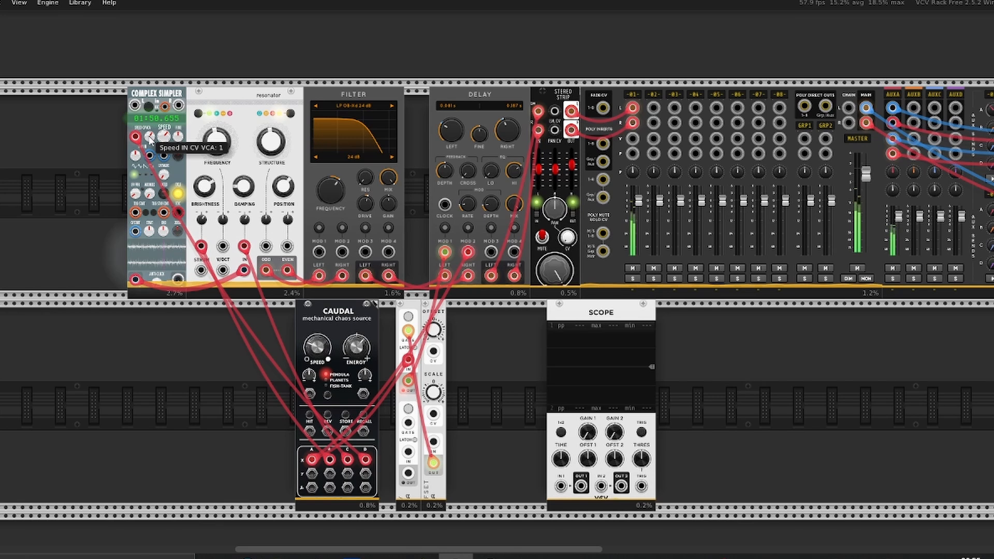
drag(151, 140, 150, 168)
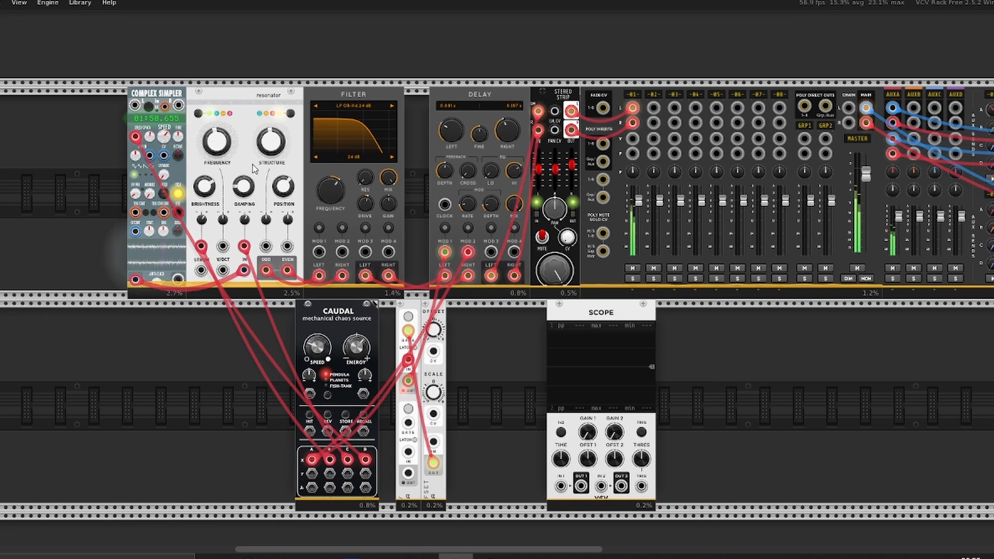
- Patch Caudal's Y output A to the Mod 1 input of the Filter that follows the Resonator
mouse_move(572, 190)
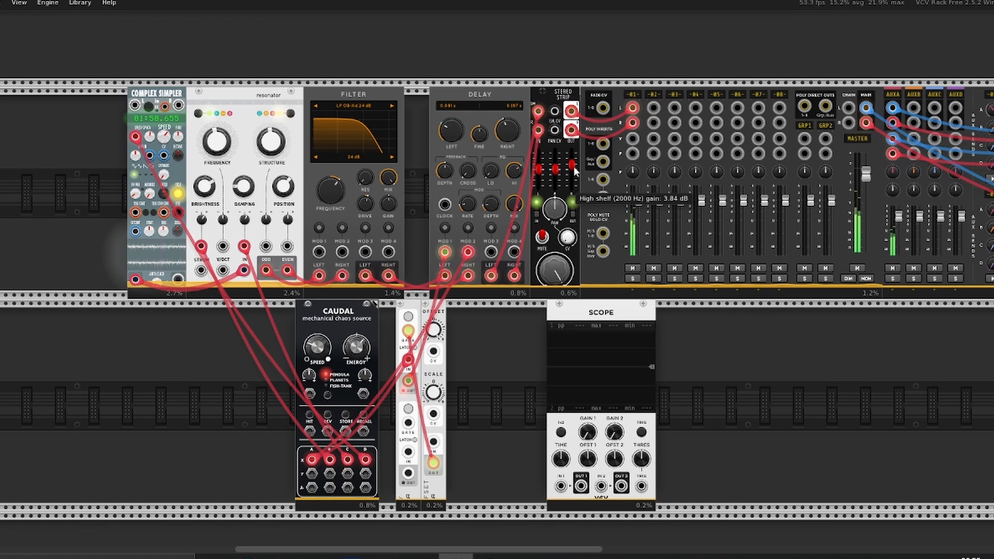
mouse_move(332, 189)
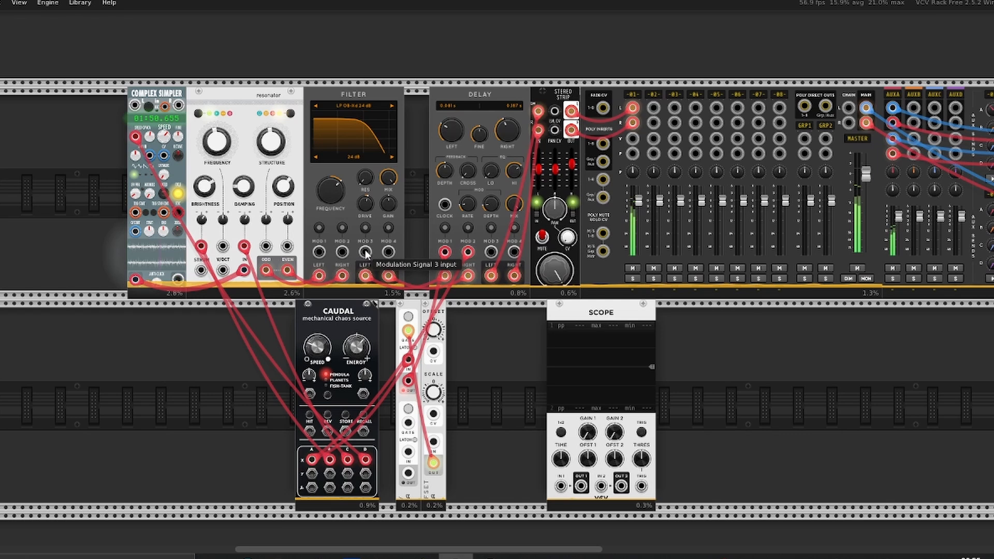
drag(319, 228, 319, 217)
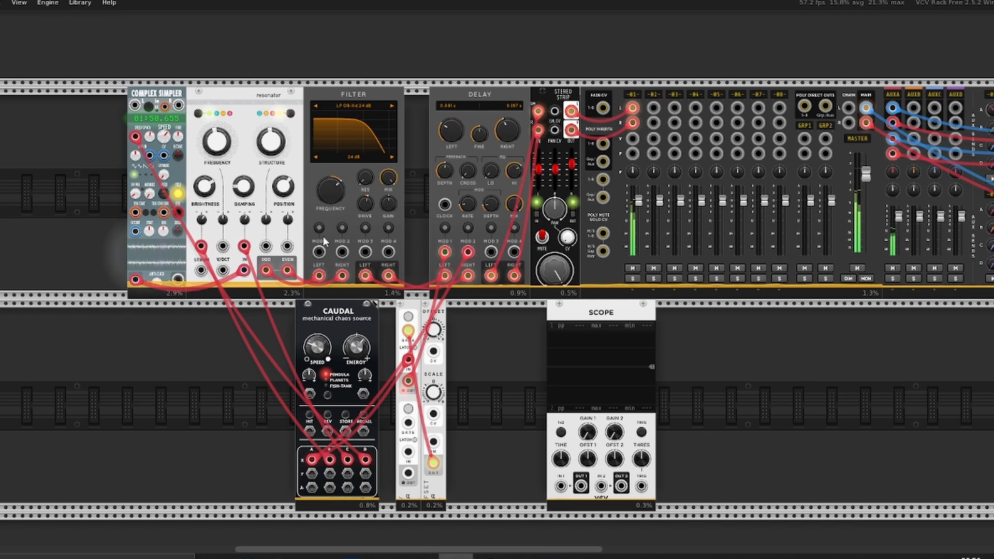
drag(319, 253, 312, 477)
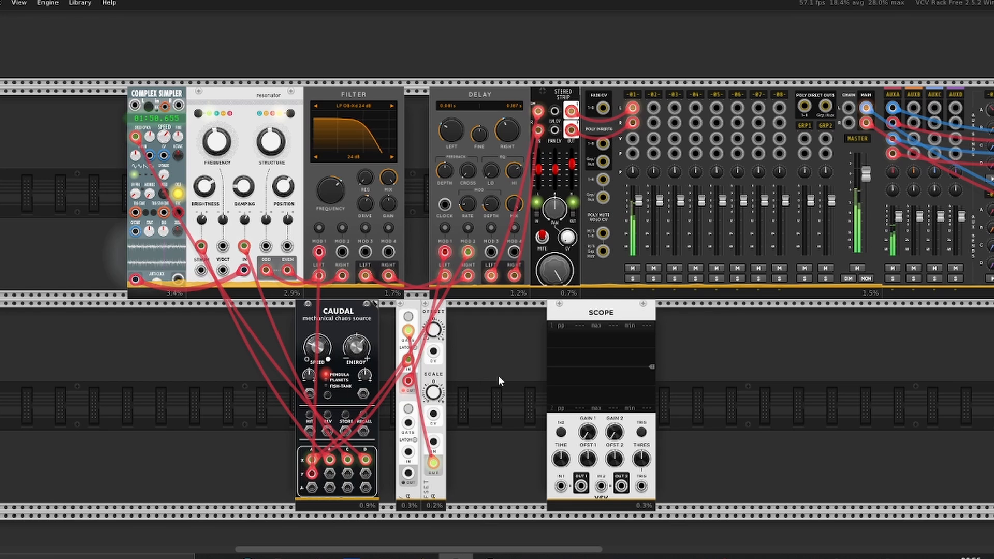
- Bypass the Delay to hear the newly modulated sound dry, and re-enable it
mouse_move(571, 169)
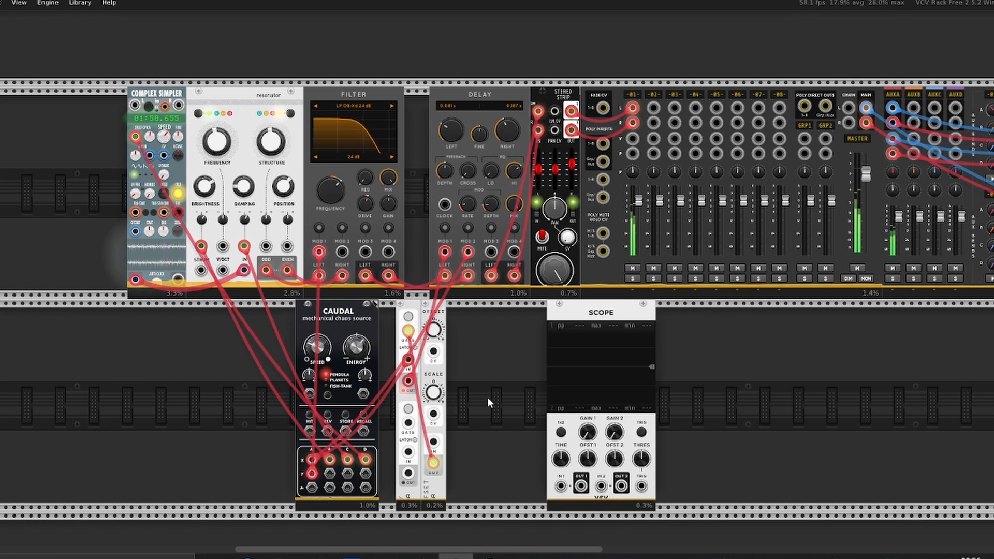
right_click(468, 158)
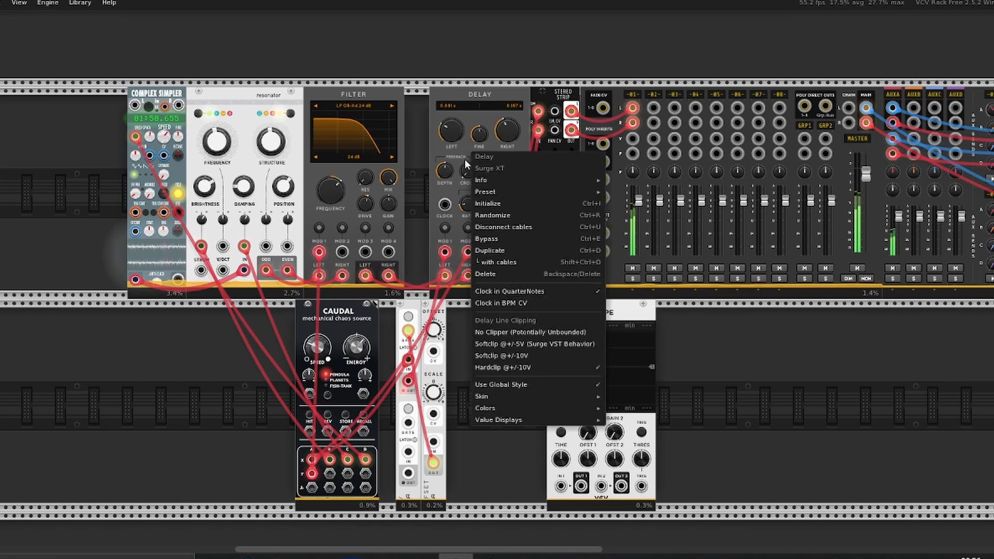
click(498, 241)
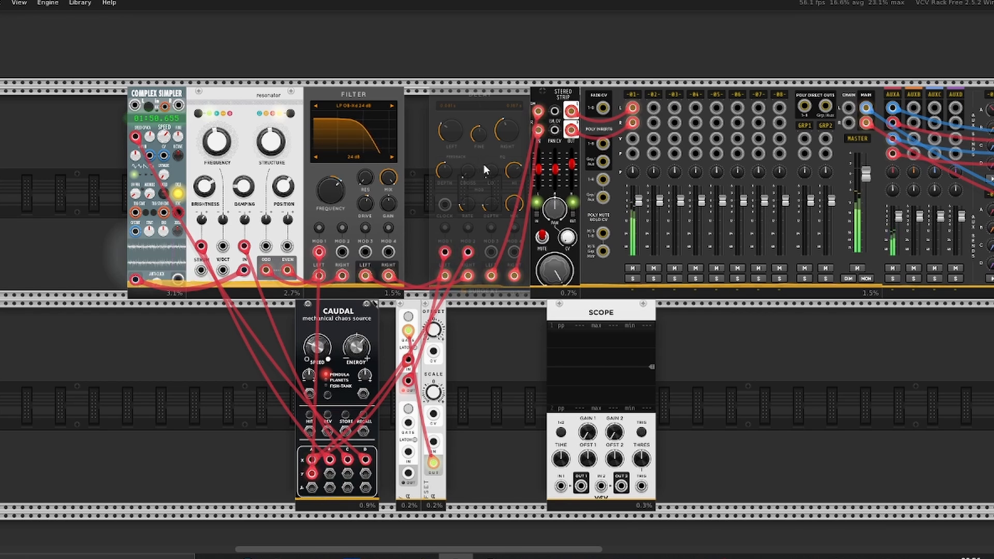
mouse_move(483, 166)
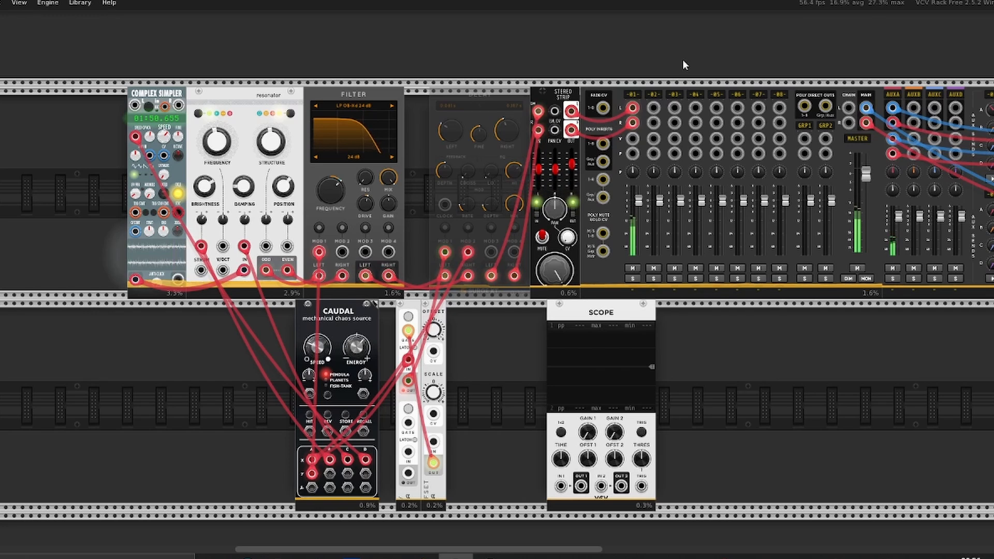
right_click(476, 161)
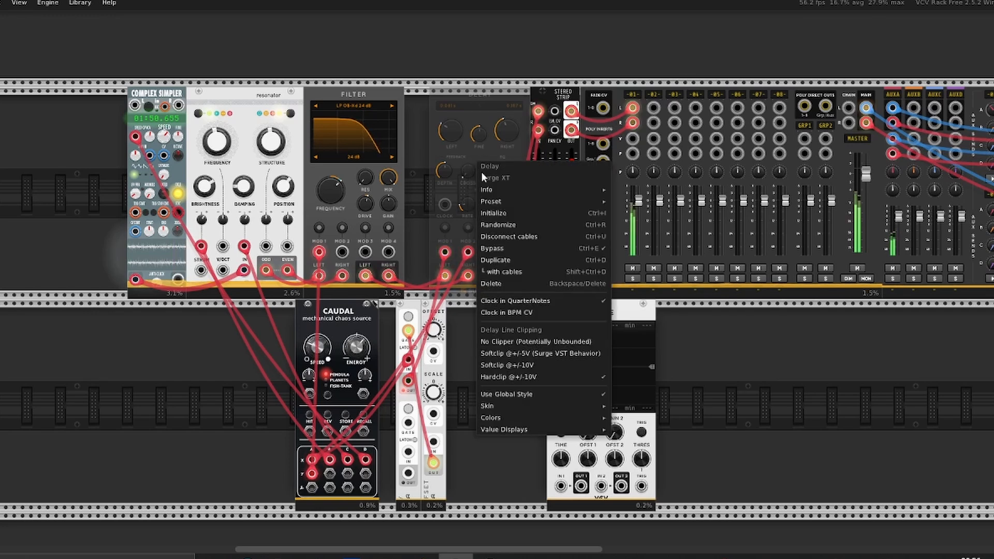
click(507, 250)
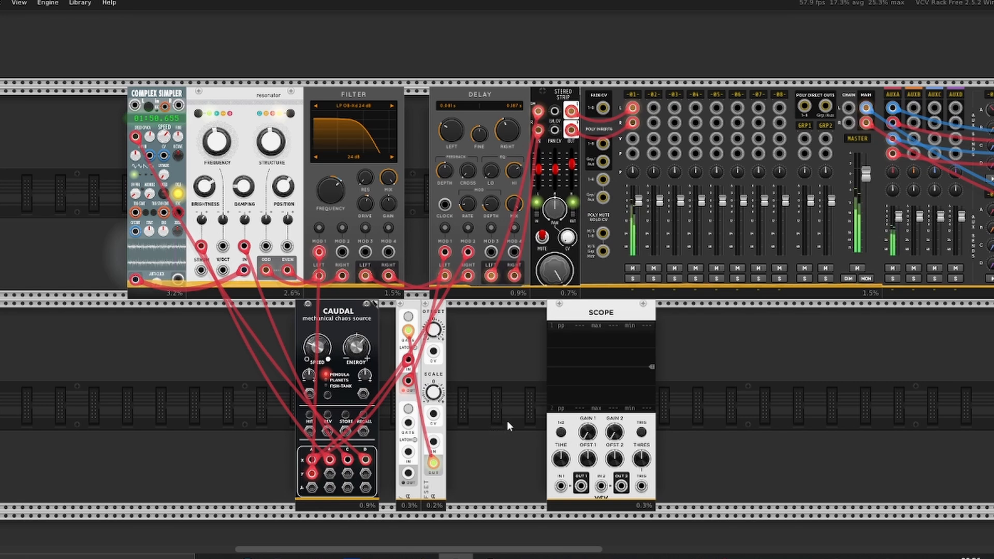
- Group Caudal with the inverter and Offset modules beneath the Complex Simpler and Resonator, and nudge the Filter's cutoff upward
drag(253, 368, 497, 410)
drag(423, 422, 255, 423)
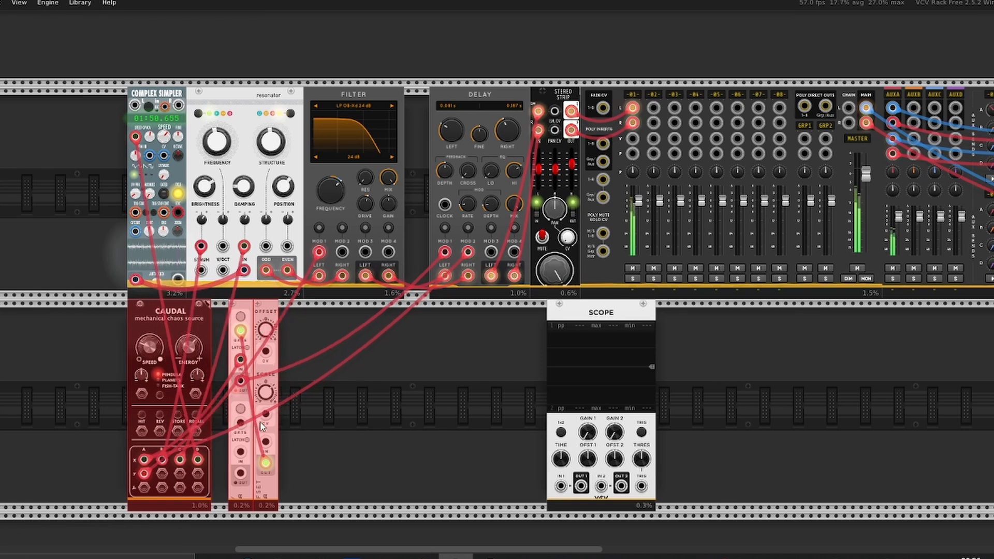
click(454, 407)
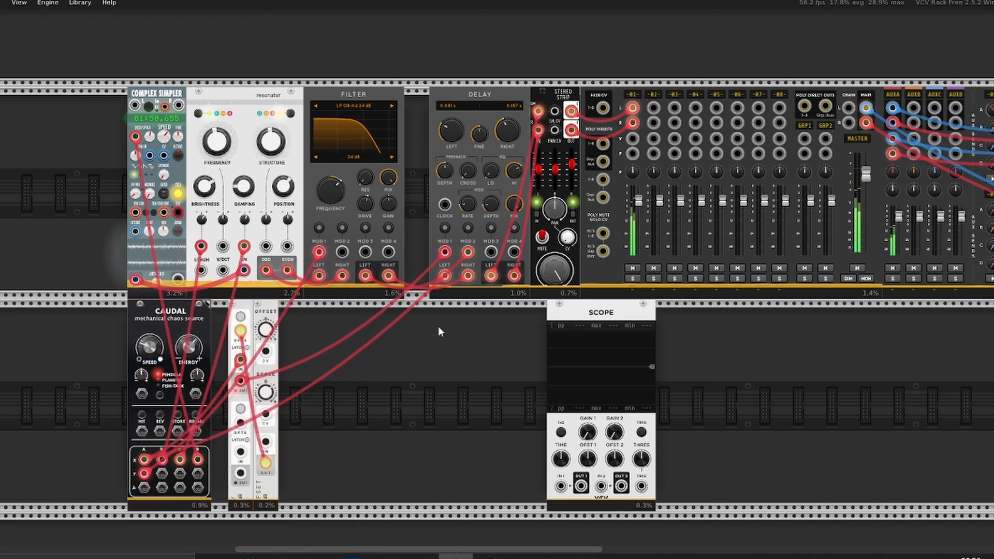
drag(329, 191, 363, 197)
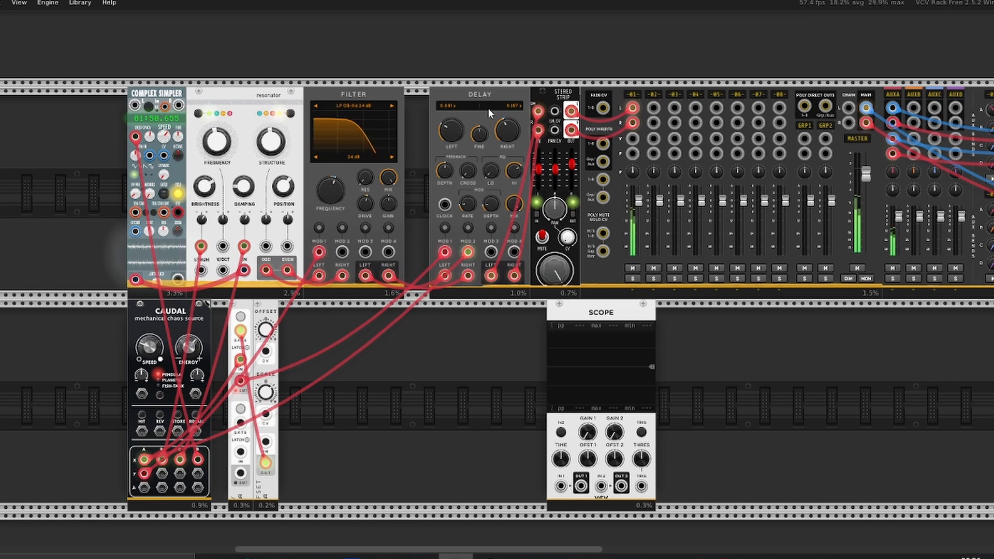
mouse_move(481, 100)
mouse_down()
mouse_move(467, 95)
mouse_move(493, 96)
mouse_up()
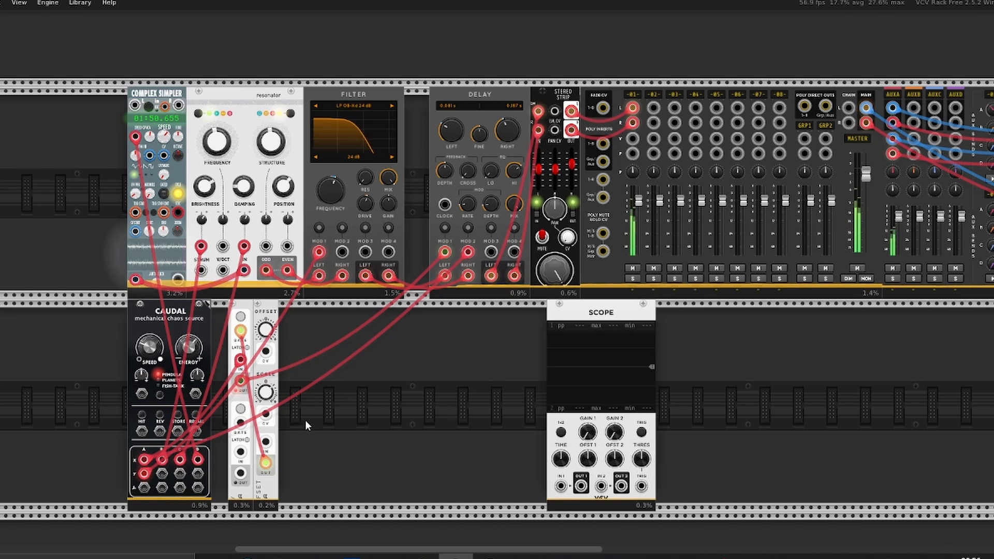
drag(305, 420, 240, 443)
click(336, 425)
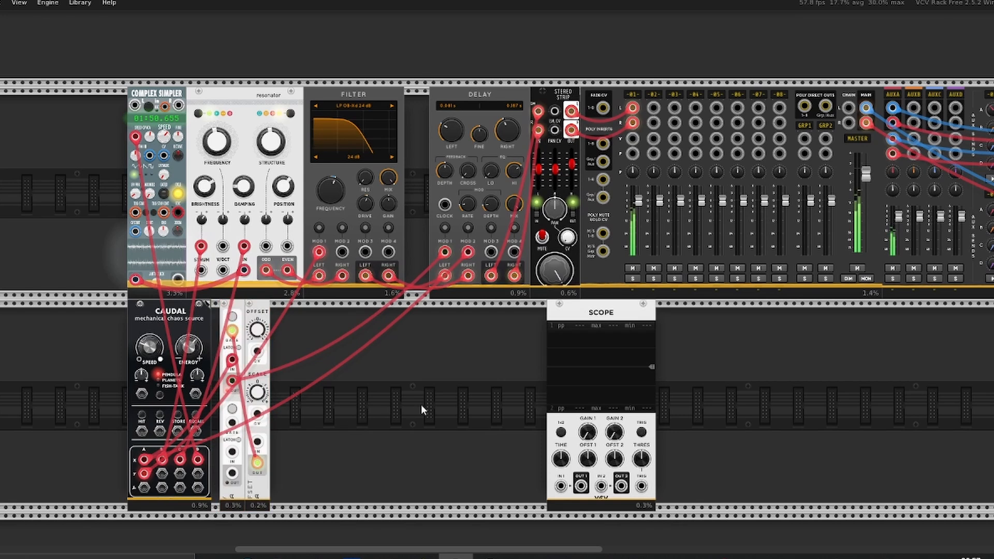
- Add a second Surge XT Filter module in the lower row between the Offset and Scope modules
right_click(434, 414)
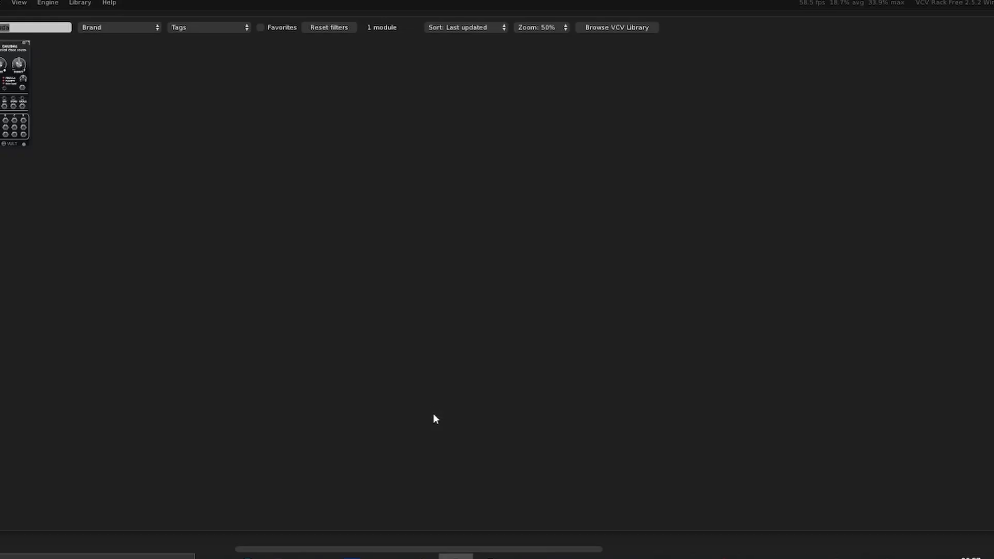
key(BackSpace)
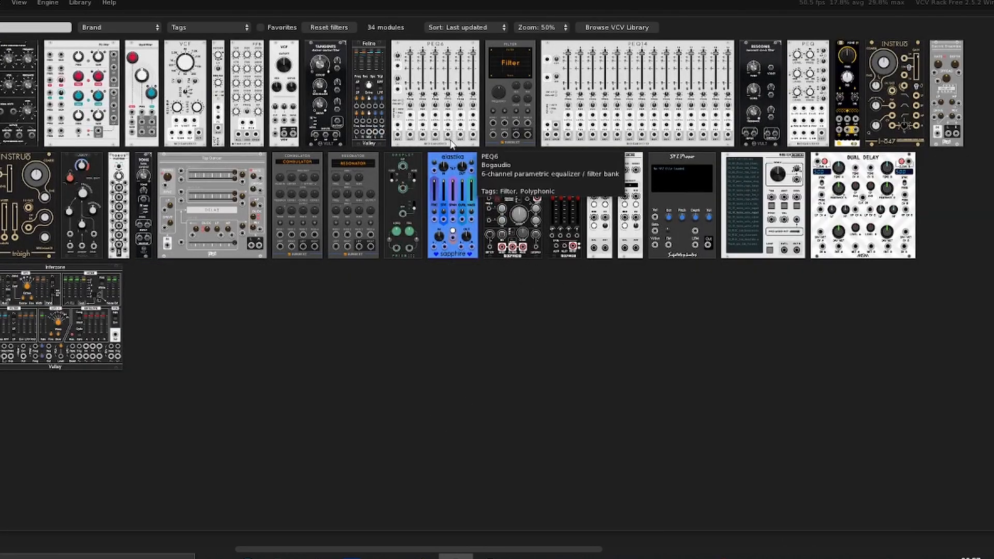
click(516, 88)
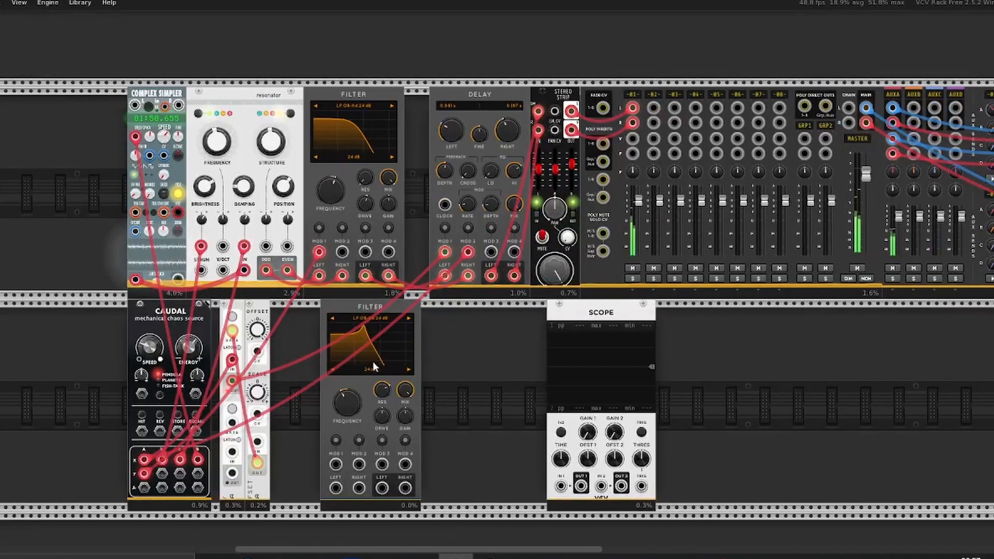
click(373, 361)
- Set the second Filter's model to FX Cutoff Warp AP and select a tanh subtype with more stages
click(411, 319)
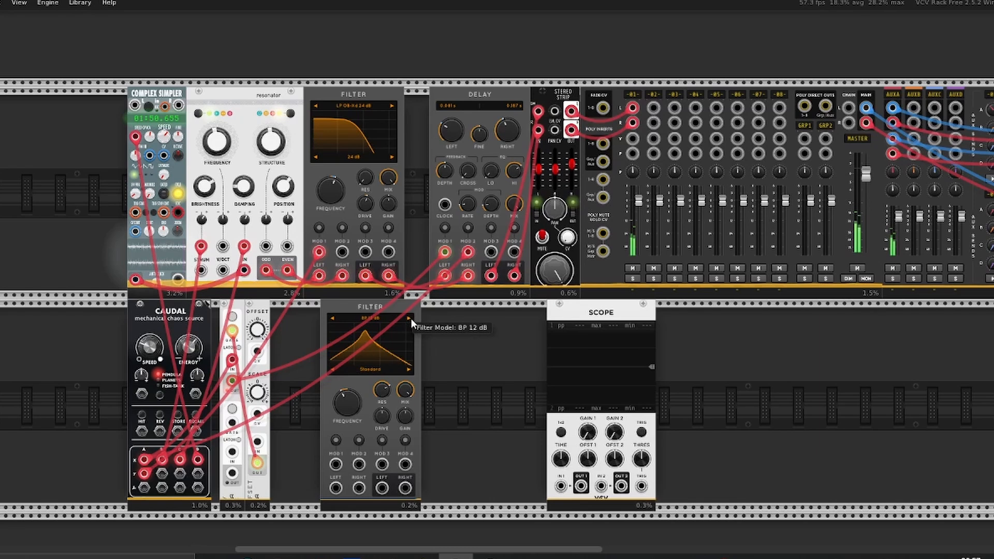
click(410, 320)
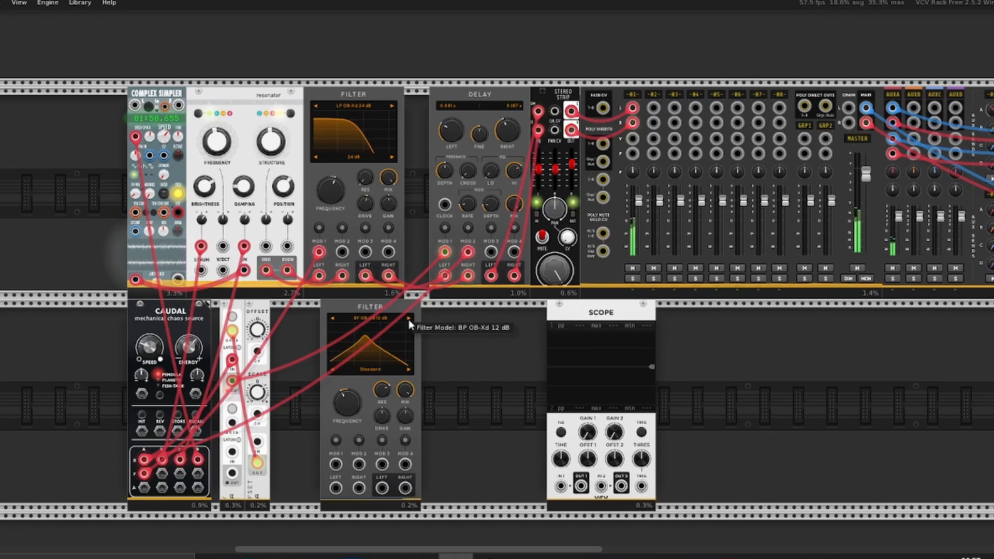
click(408, 319)
click(408, 319)
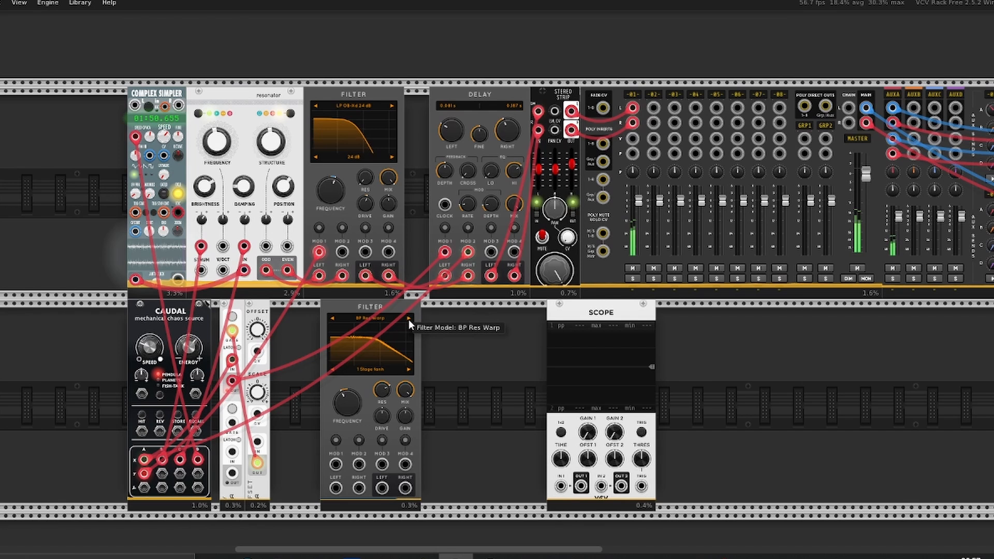
click(409, 319)
click(409, 318)
click(408, 319)
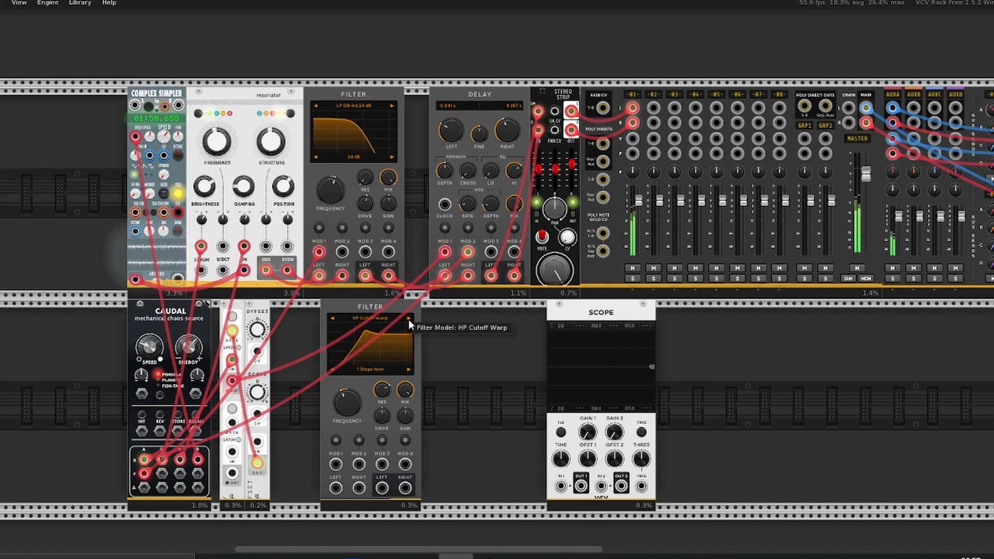
click(408, 319)
click(408, 319)
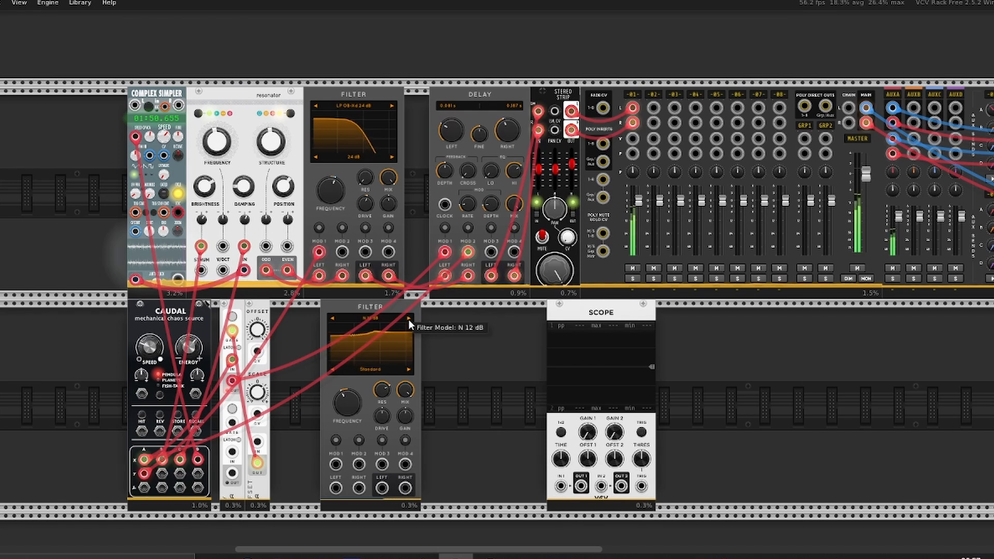
click(409, 319)
click(408, 319)
click(408, 319)
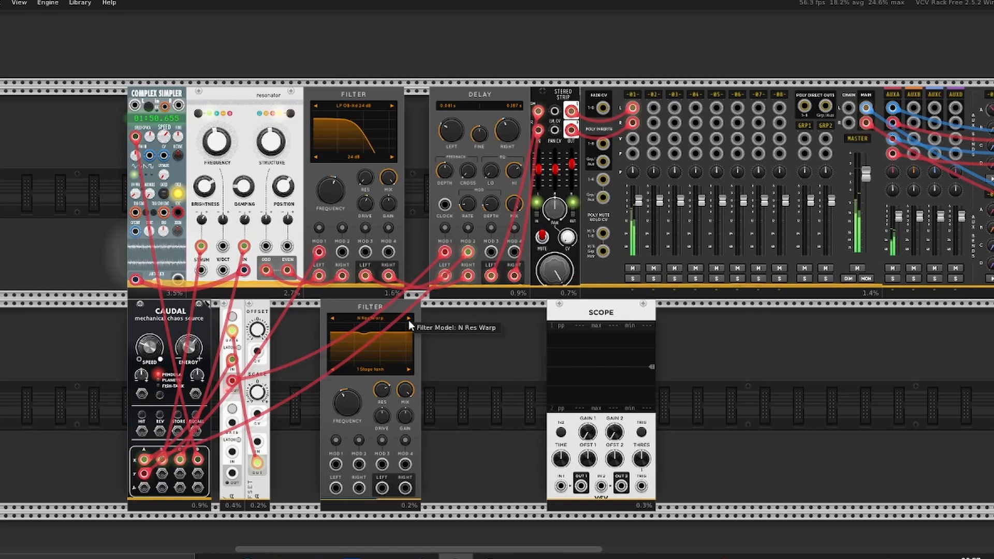
click(409, 320)
click(409, 320)
click(409, 320)
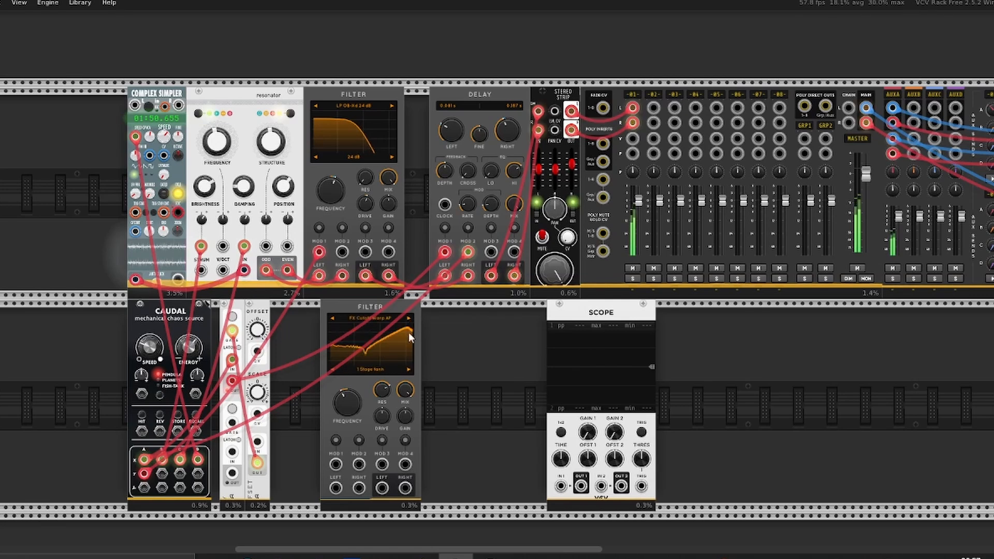
click(409, 369)
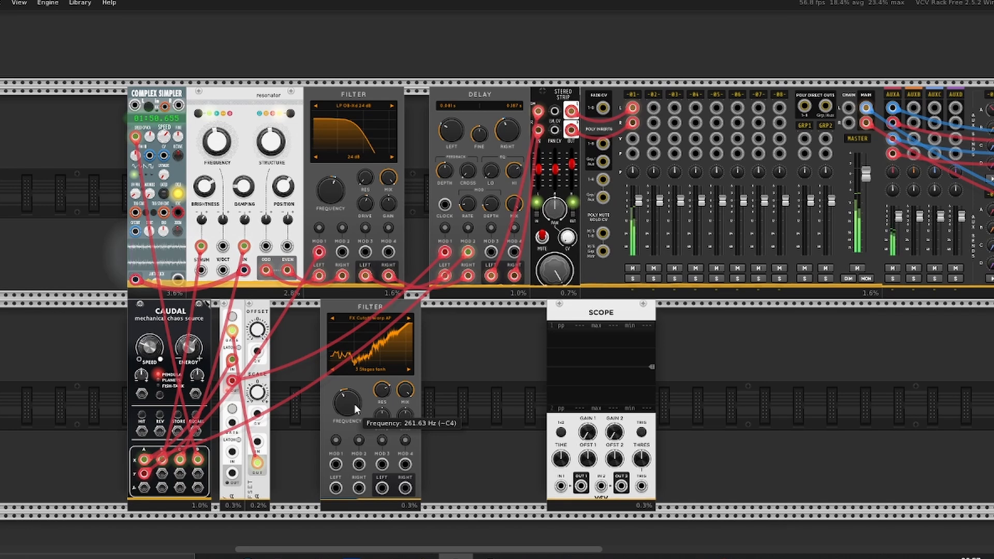
- Add a second Befaco Stereo Strip in the lower row, attach it to the Scope, and align it beneath the first Stereo Strip
right_click(498, 381)
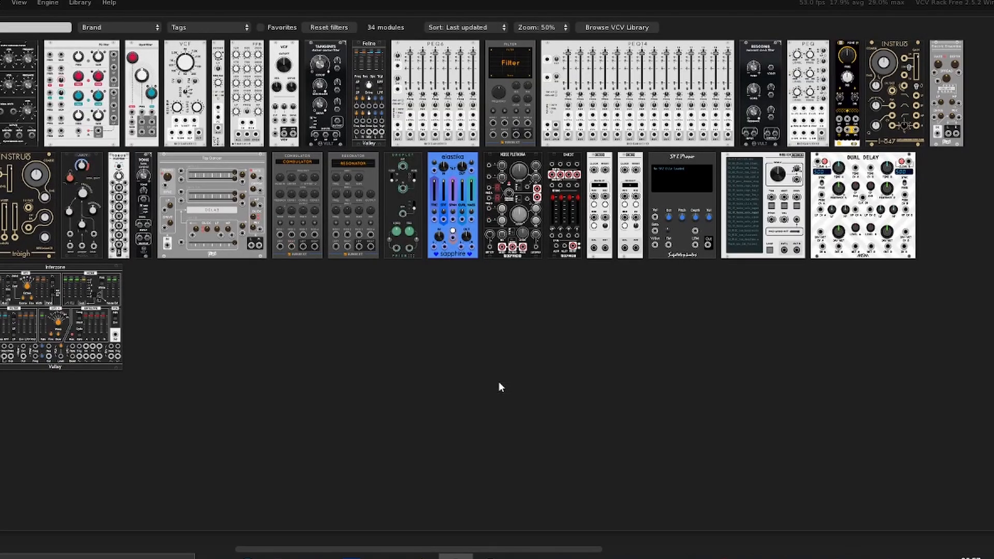
text(vca)
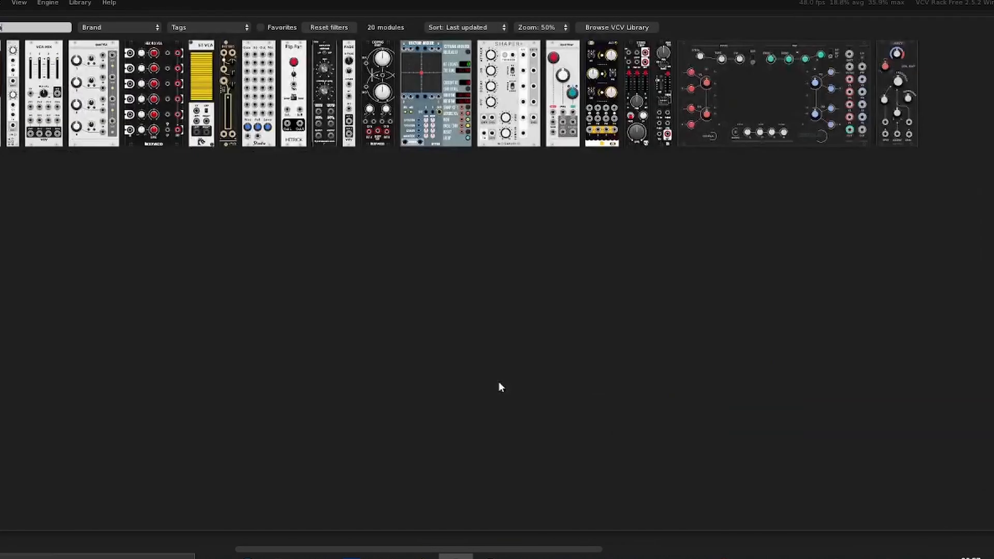
drag(634, 91, 442, 482)
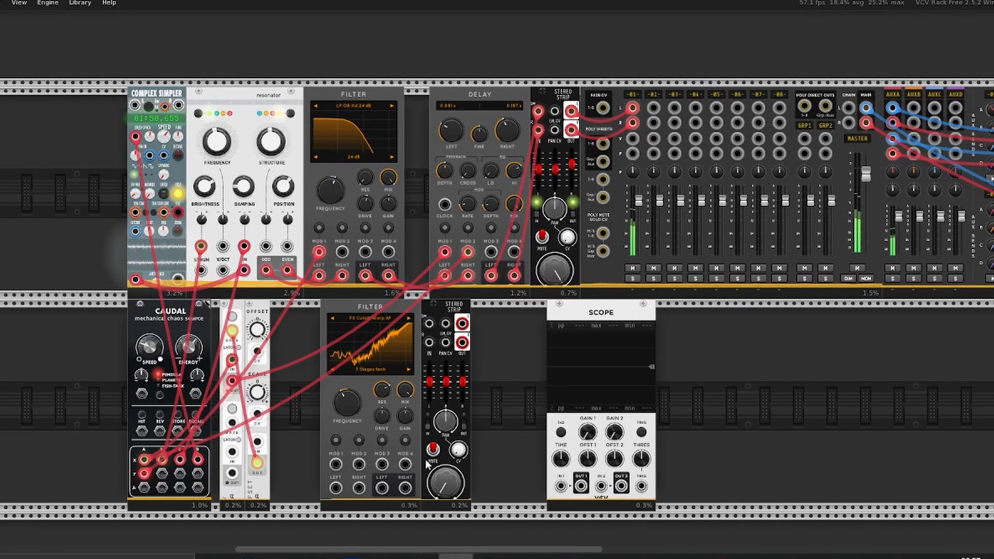
drag(461, 359, 538, 365)
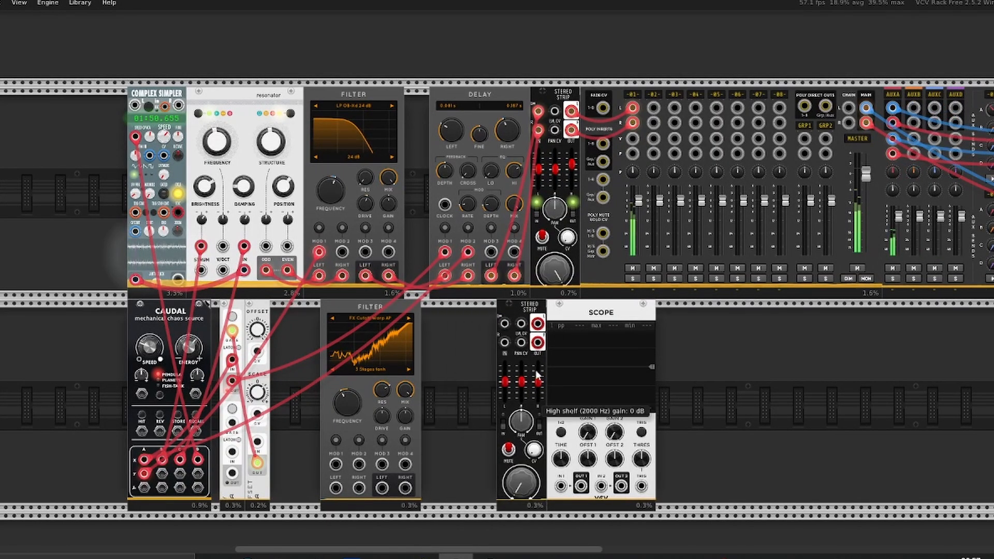
drag(516, 403, 651, 435)
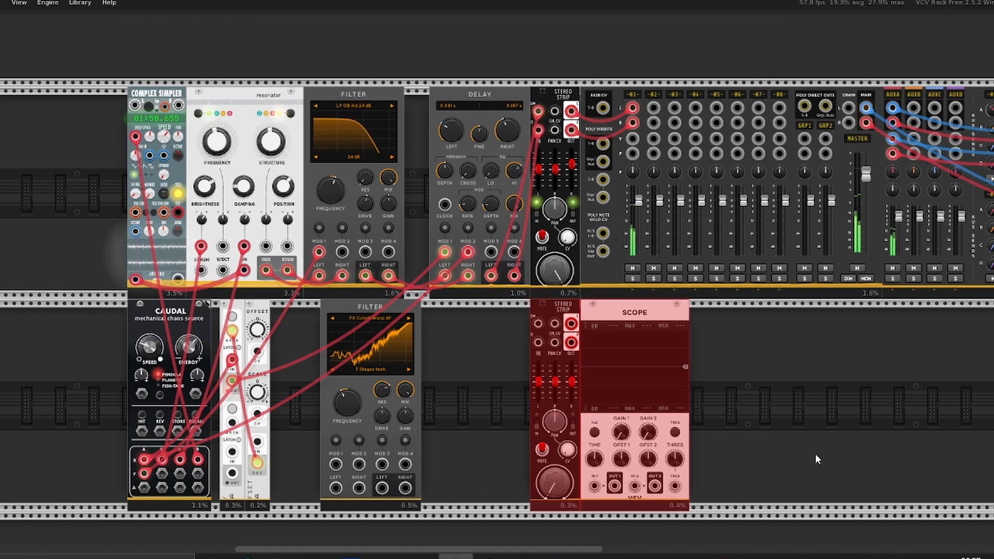
- Add a second Surge XT Delay between the lower Filter and Stereo Strip, and align the lower Filter beneath the upper one
right_click(843, 465)
text(del)
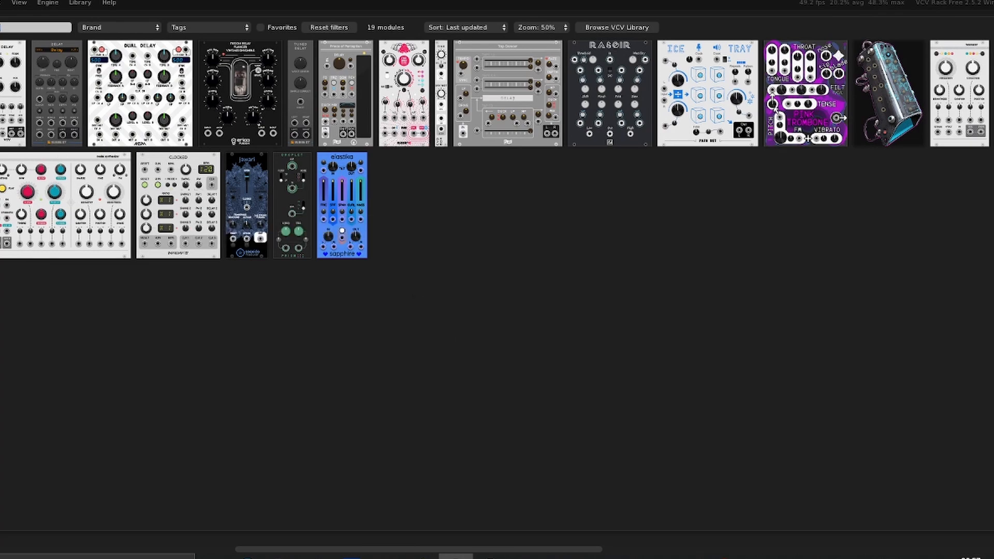
click(51, 64)
drag(471, 351, 482, 350)
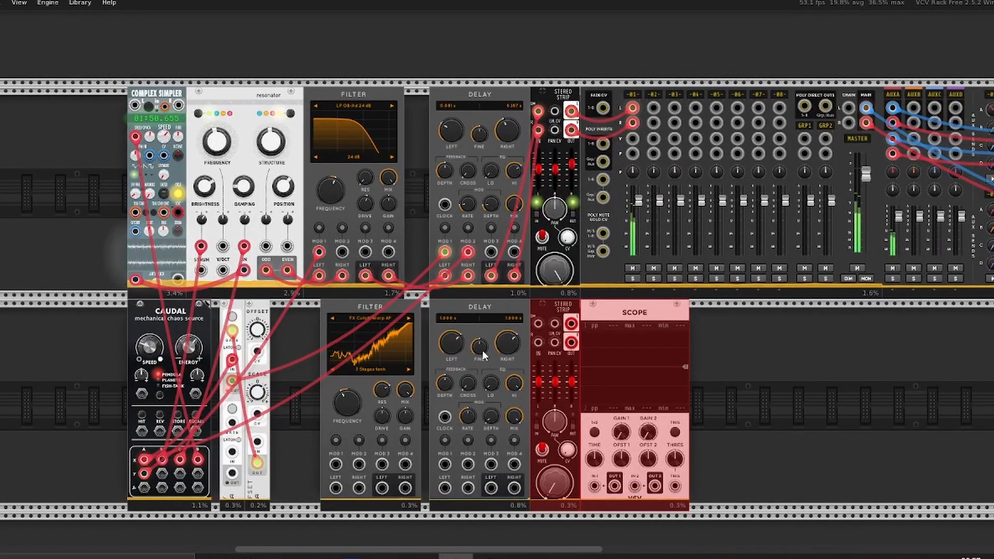
mouse_move(321, 319)
mouse_down()
mouse_move(346, 313)
mouse_move(312, 315)
mouse_up()
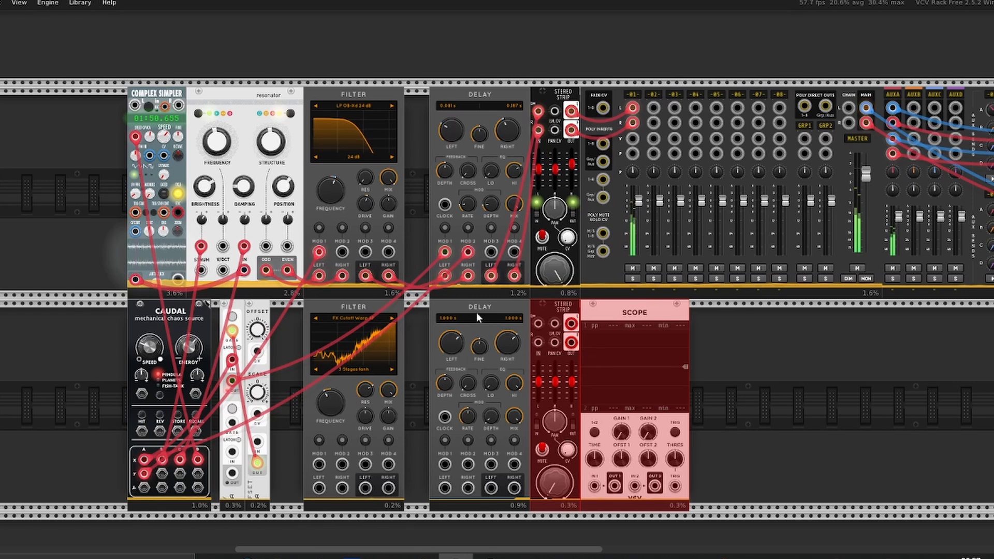
- Shorten the second Delay's left time to about 0.1 s and its right time to about 0.06 s
mouse_move(458, 345)
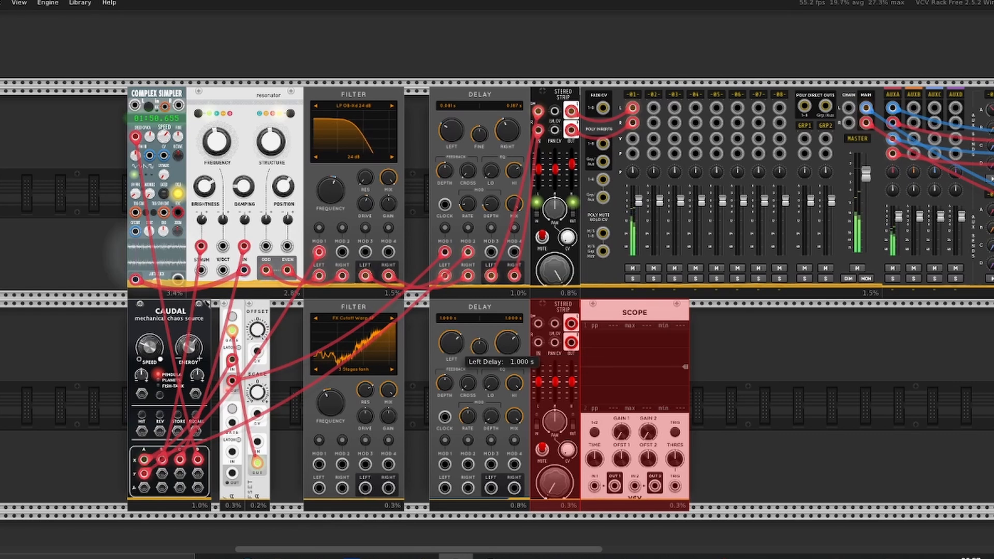
drag(450, 344, 451, 361)
mouse_move(507, 346)
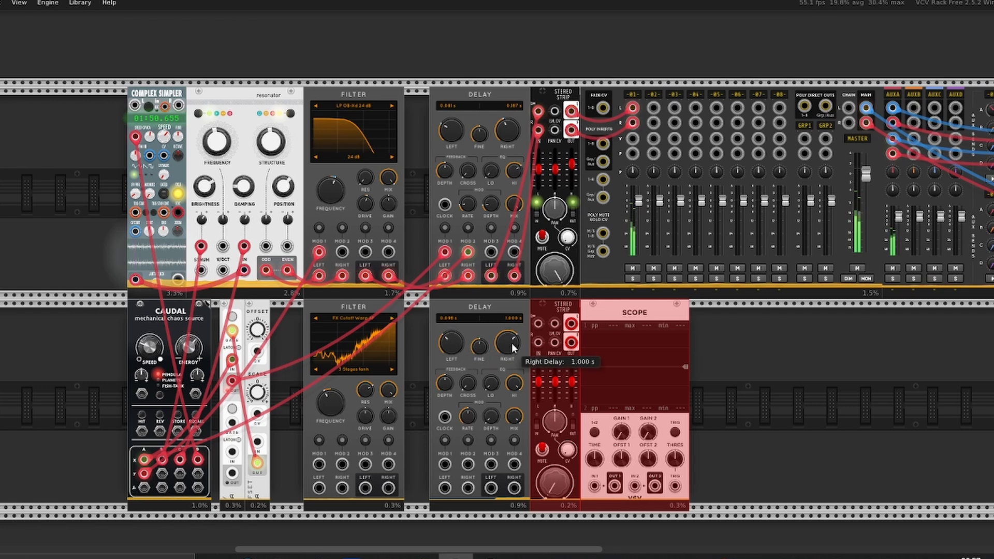
drag(507, 346, 507, 374)
click(834, 390)
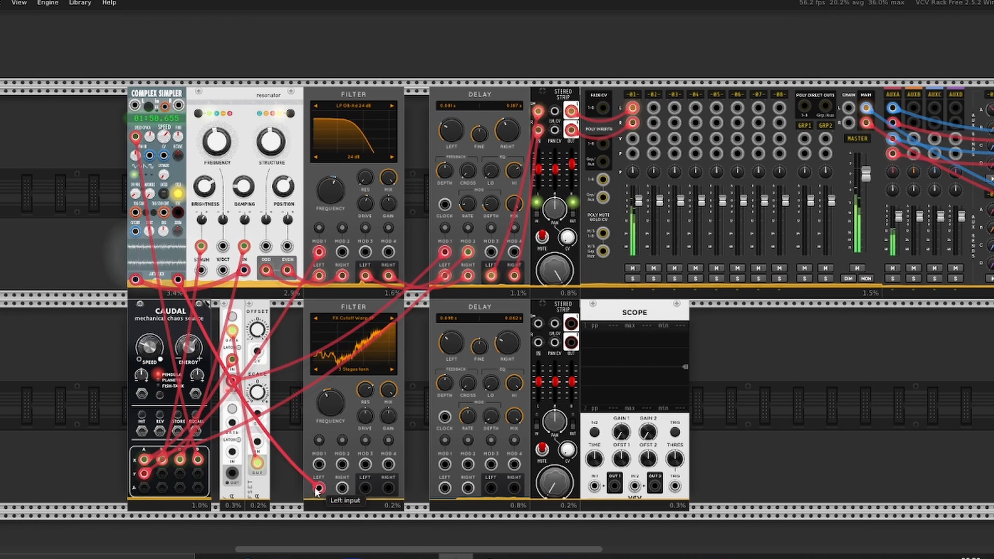
- Patch both Complex Simpler audio outputs through the second Filter and second Stereo Strip into mixer channel 2
scroll(87, 216, left, 3)
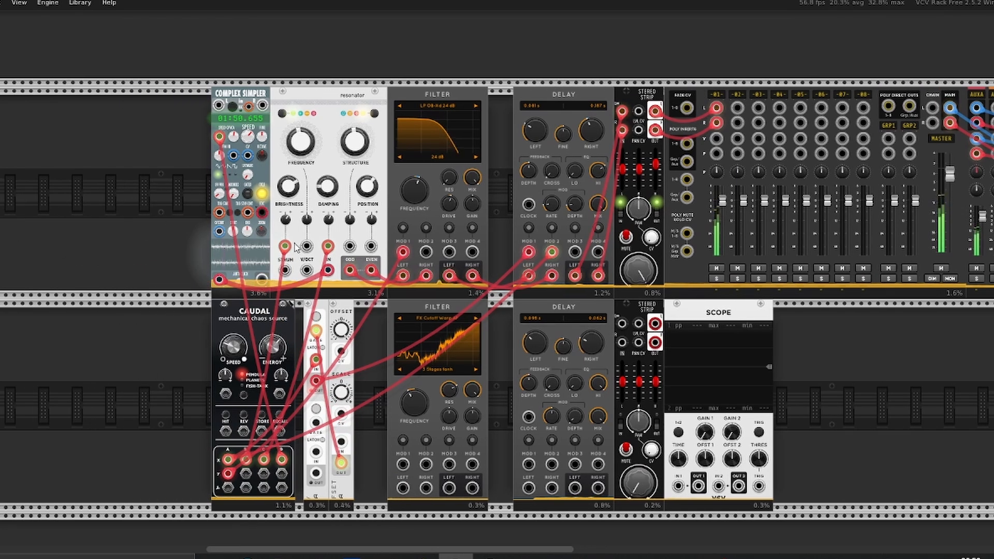
mouse_move(261, 280)
mouse_down()
mouse_move(359, 359)
mouse_move(337, 409)
mouse_move(403, 488)
mouse_move(249, 268)
mouse_move(261, 281)
mouse_up()
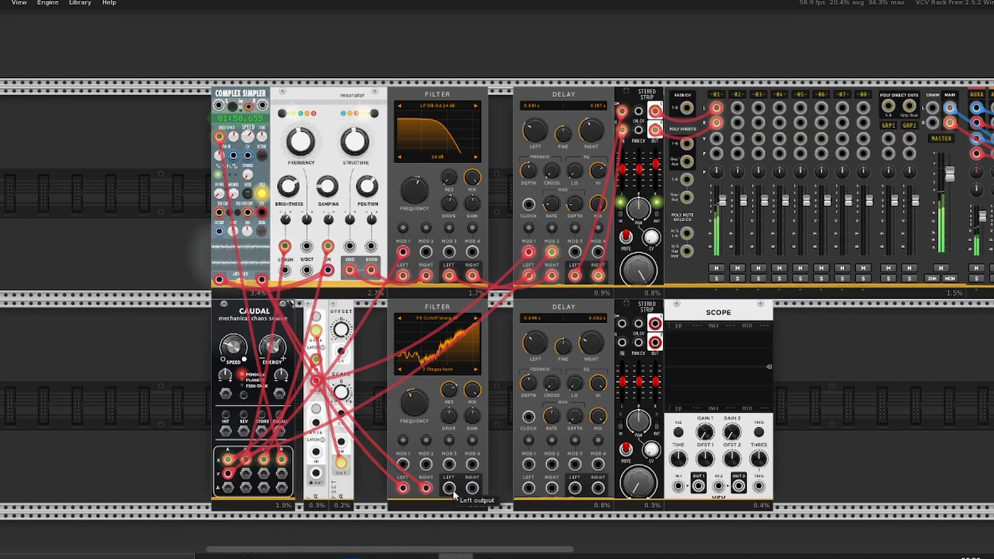
drag(449, 488, 472, 487)
drag(724, 217, 655, 343)
- Balance the second Stereo Strip's gain, with the low shelf at about -8.2 dB and high shelf at about 3.7 dB, while sweeping the second Filter's cutoff
drag(637, 483, 637, 432)
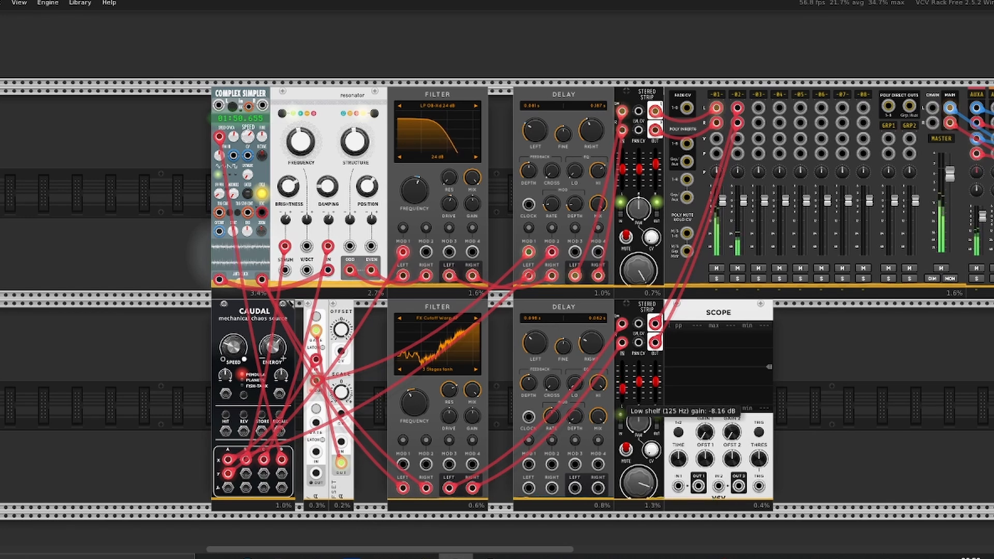
drag(642, 444, 642, 435)
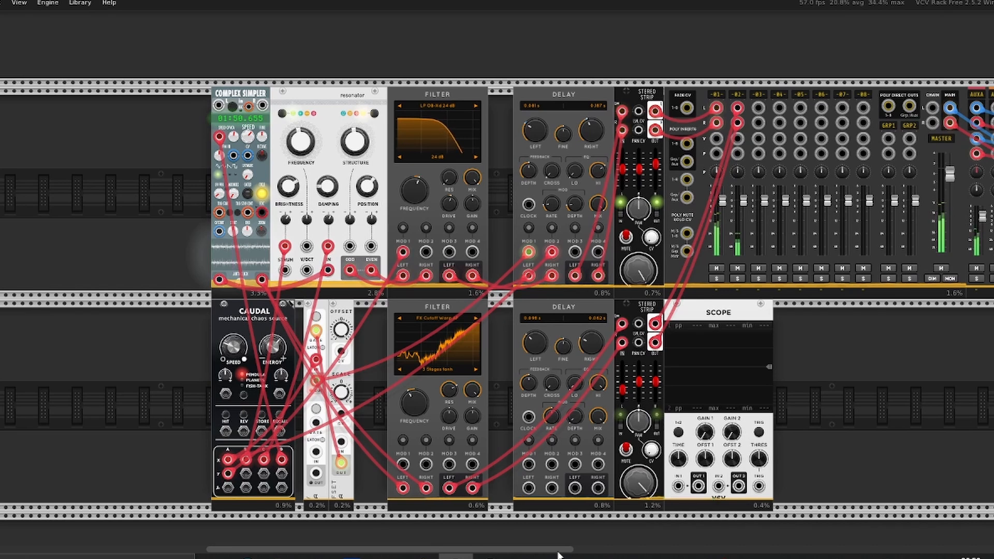
drag(543, 550, 592, 552)
mouse_move(286, 413)
mouse_down()
mouse_move(285, 382)
mouse_move(286, 404)
mouse_up()
drag(525, 385, 524, 380)
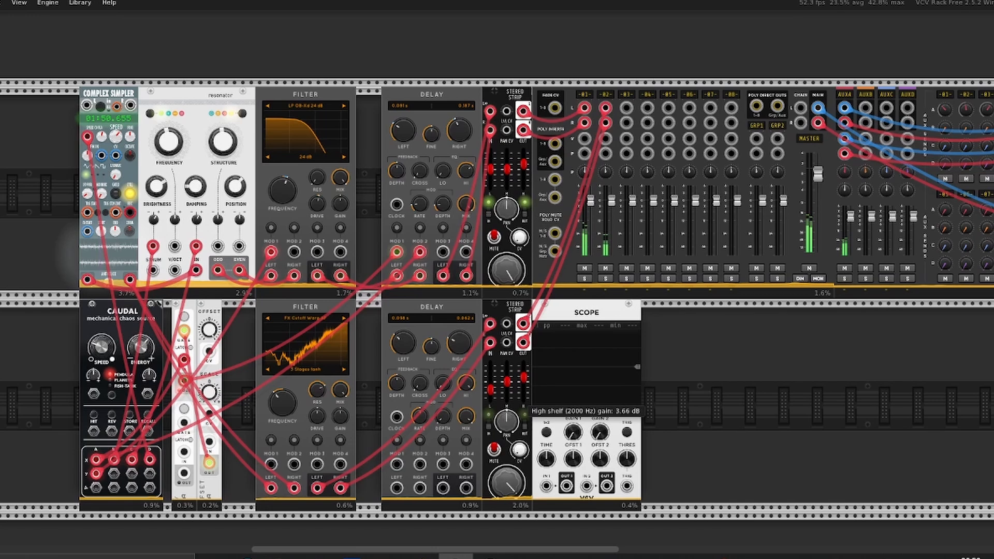
drag(283, 404, 284, 415)
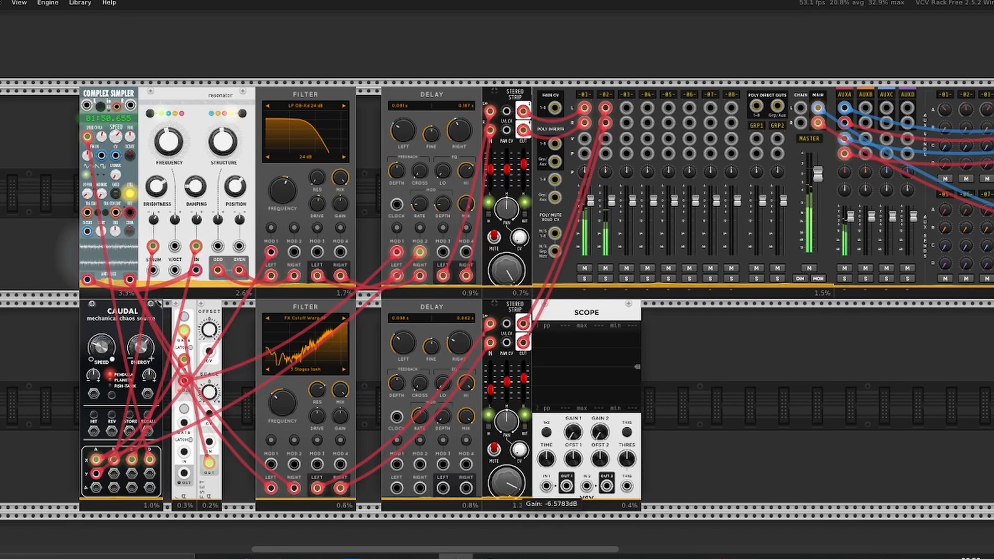
drag(507, 481, 506, 492)
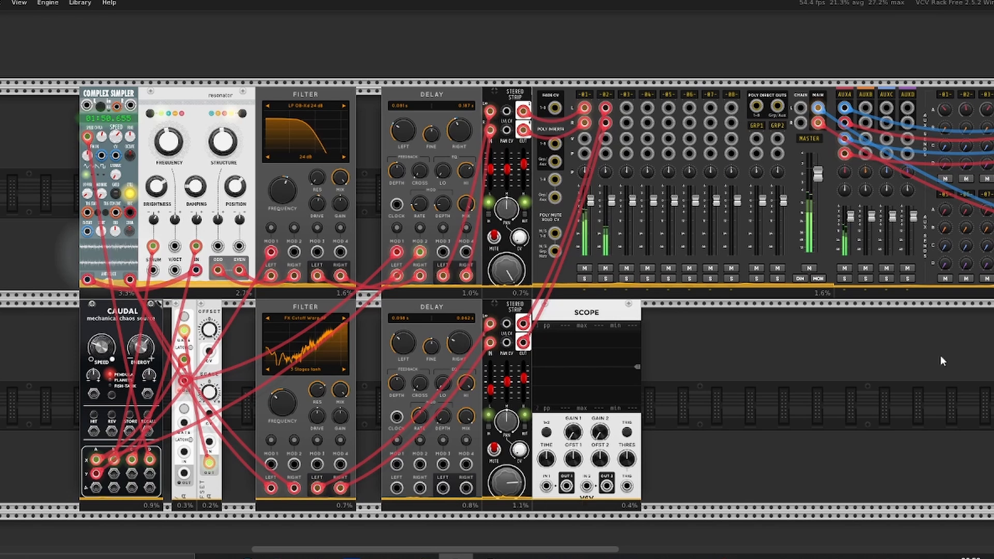
- Assign the second Delay's Mod 1 to its left delay time with a depth of 3.4%
scroll(942, 361, down, 4)
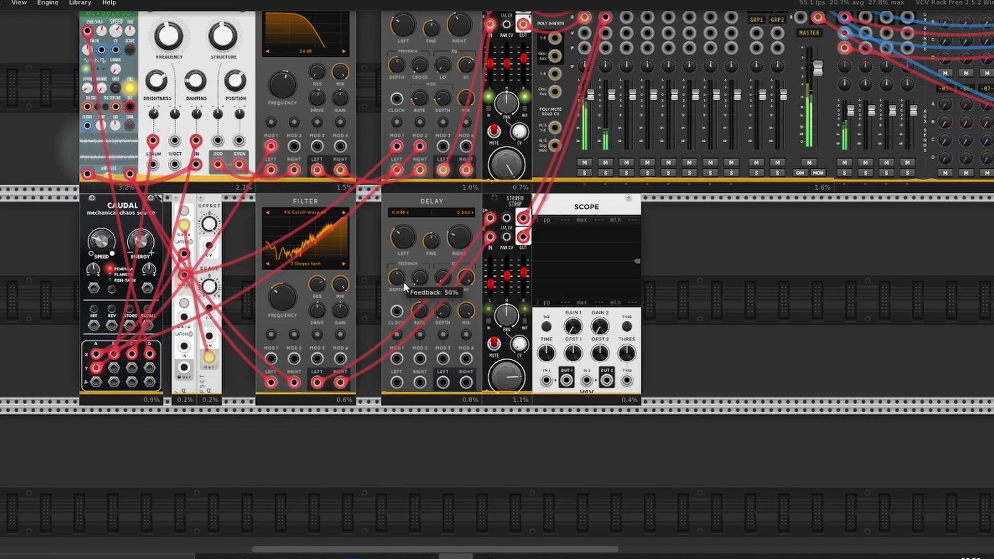
mouse_move(403, 283)
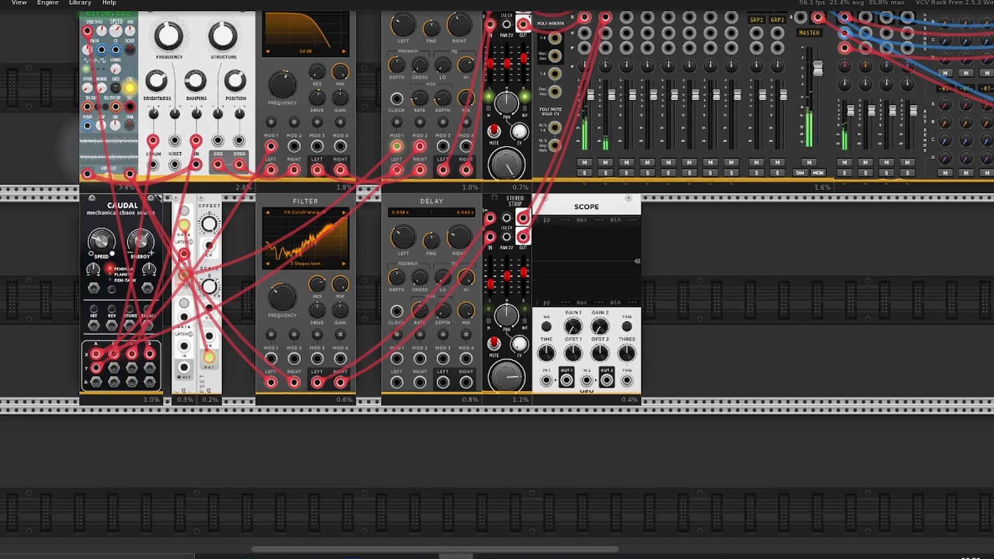
scroll(405, 277, down, 2)
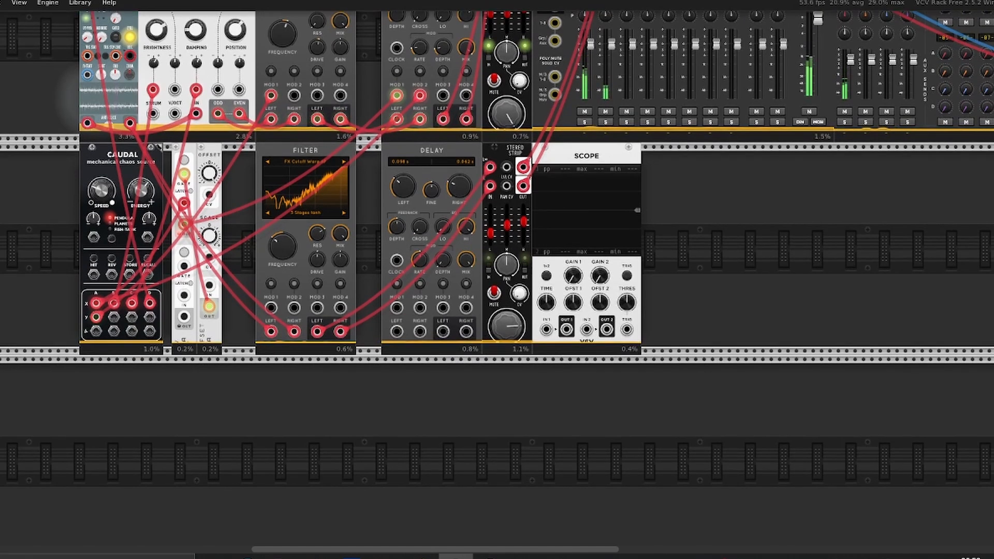
scroll(497, 266, up, 1)
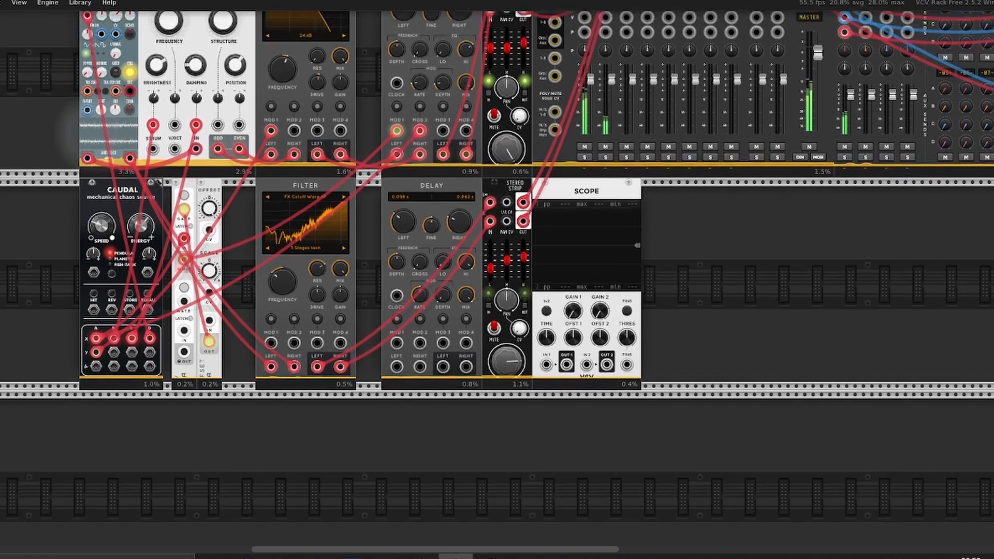
drag(114, 352, 389, 318)
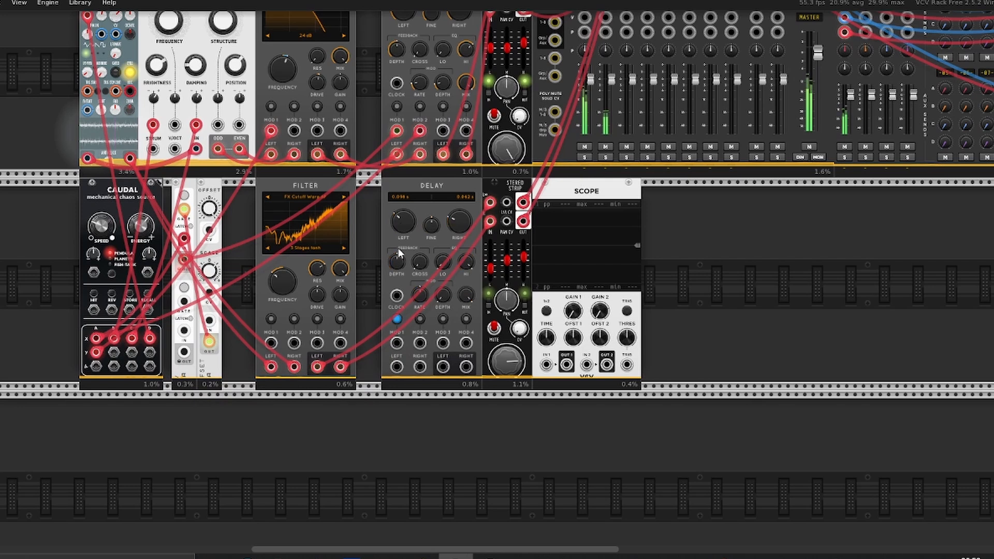
mouse_move(402, 221)
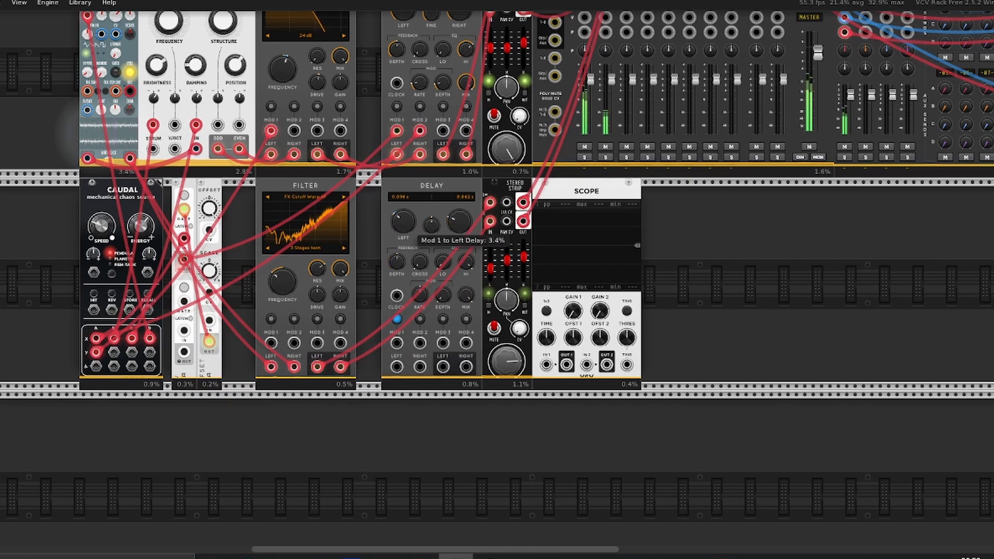
- Assign the second Delay's Mod 2 to its right delay time, and patch two Caudal Y outputs into Mod 1 and Mod 2
click(420, 318)
mouse_move(456, 221)
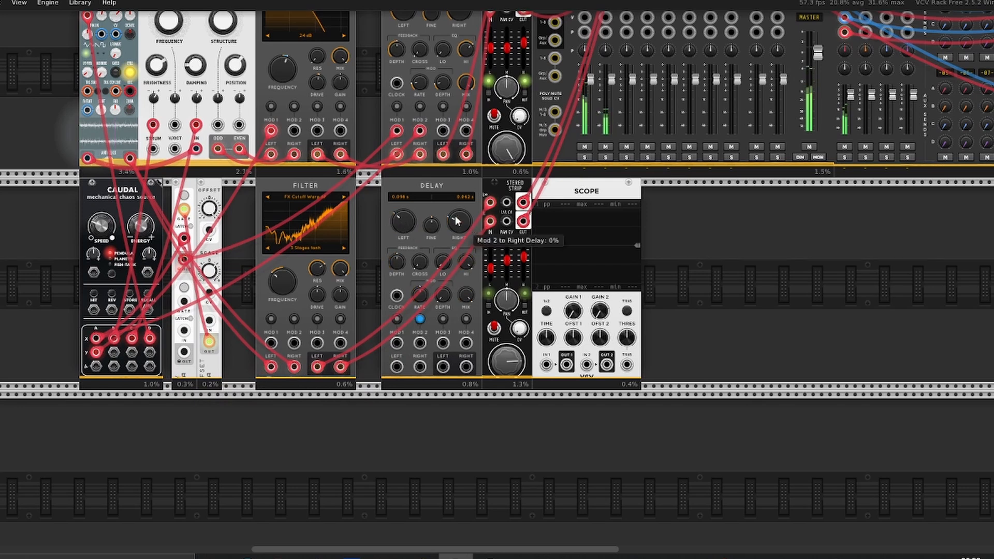
click(420, 319)
mouse_move(114, 352)
mouse_down()
mouse_move(136, 369)
mouse_move(425, 362)
mouse_move(397, 343)
mouse_move(257, 361)
mouse_move(131, 352)
mouse_up()
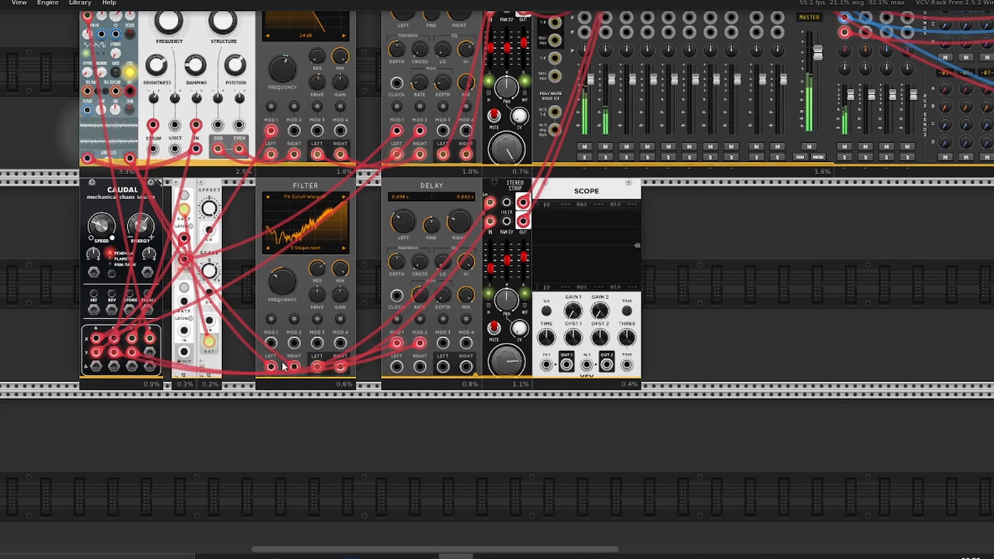
- Reroute the second Filter's stereo output through the second Delay into the second Stereo Strip, and set the strip's gain to about -14.4 dB
drag(489, 201, 397, 373)
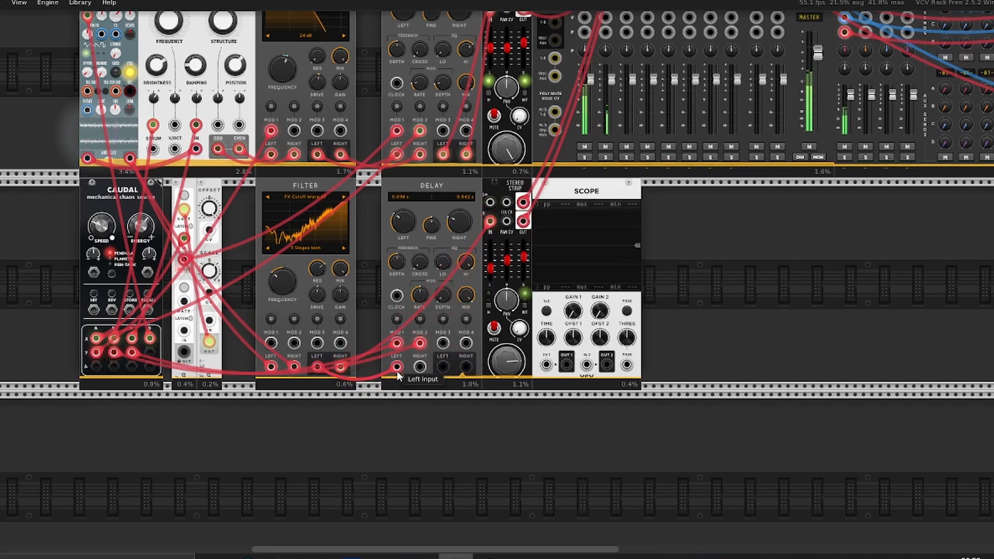
drag(489, 221, 466, 368)
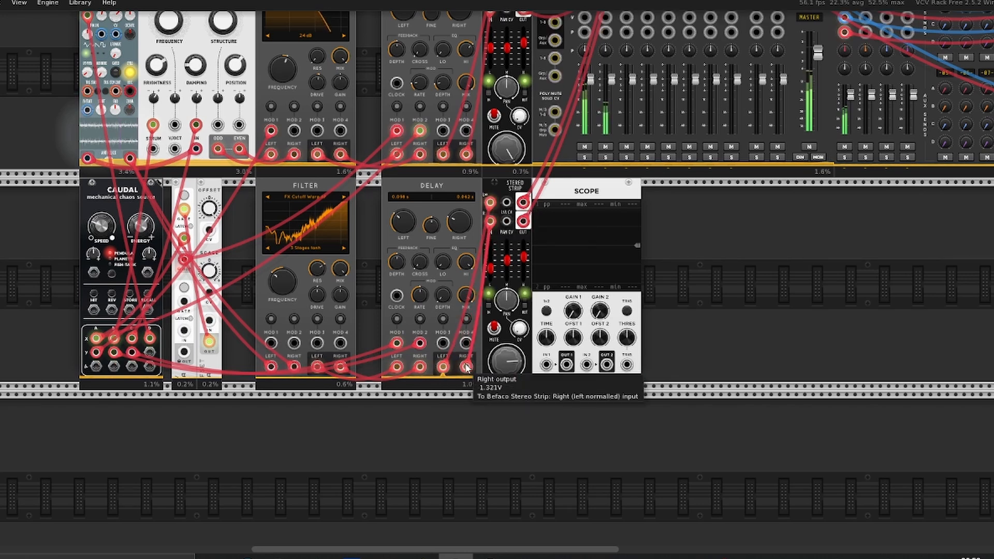
scroll(524, 401, up, 2)
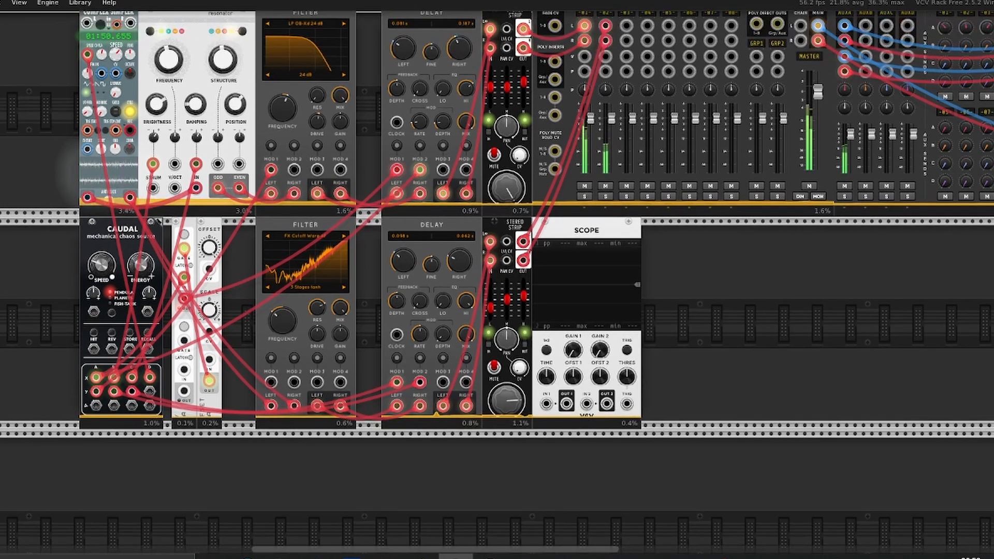
mouse_move(507, 401)
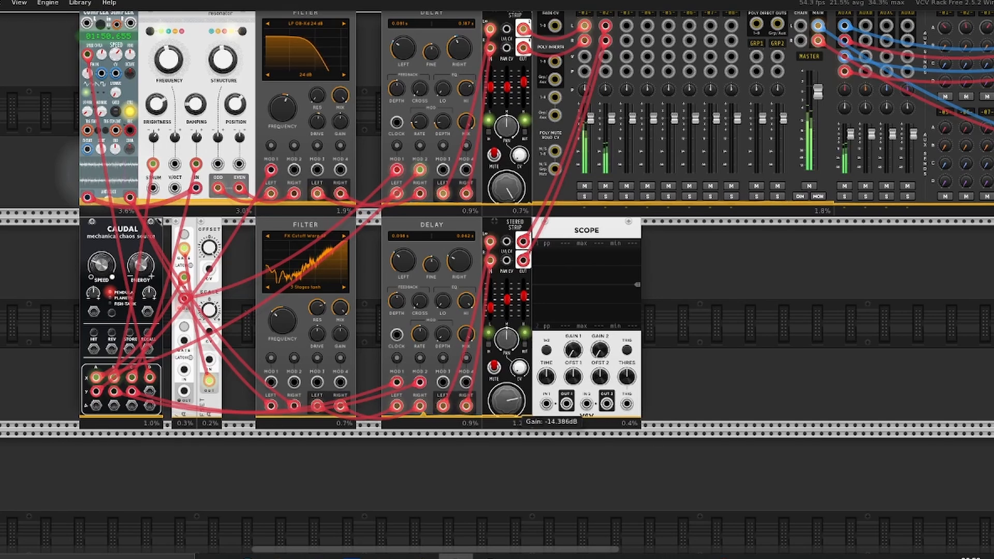
mouse_move(511, 346)
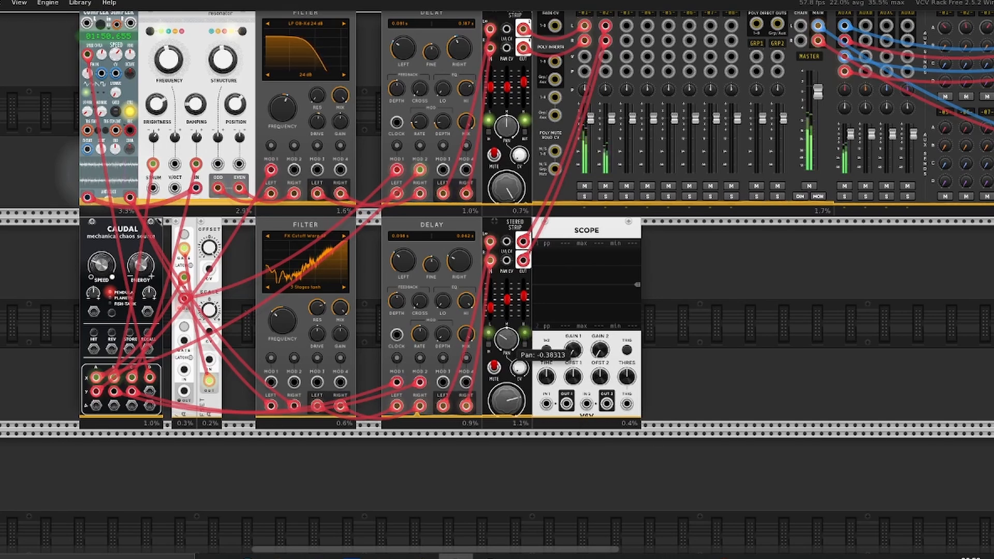
- Mute mixer channel 1 to isolate the second voice, and raise the second Stereo Strip's gain
click(585, 186)
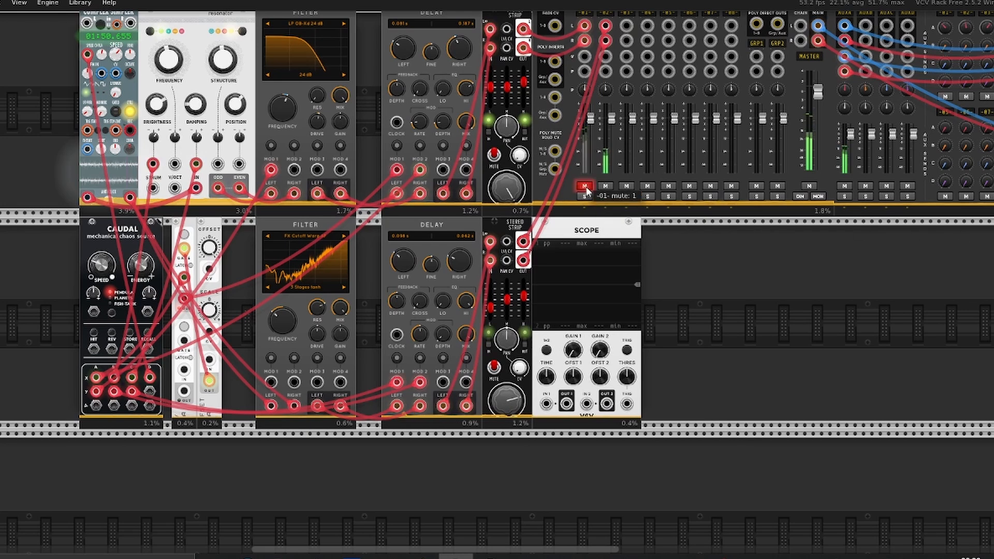
scroll(606, 394, up, 3)
scroll(605, 394, down, 4)
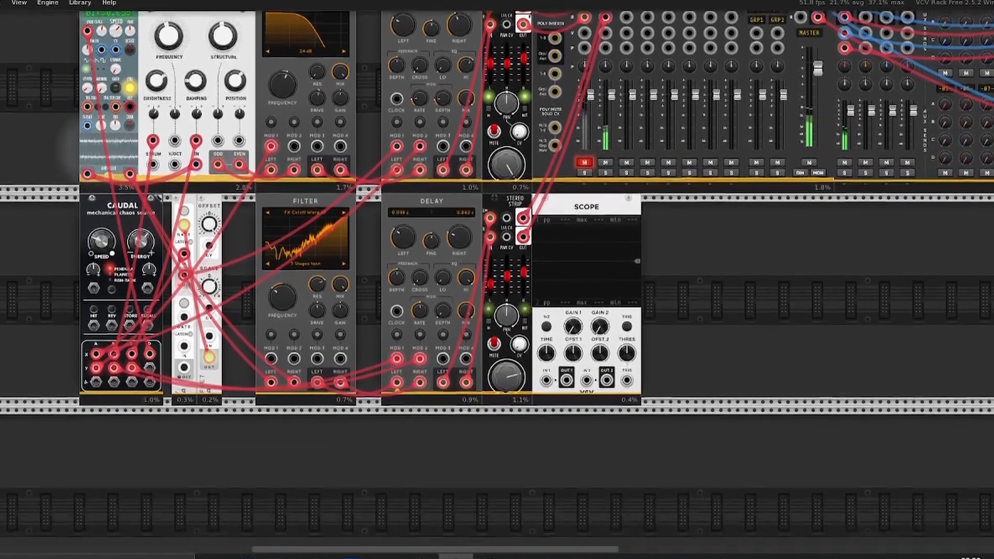
scroll(605, 394, up, 1)
mouse_move(512, 395)
mouse_down()
mouse_move(512, 414)
mouse_move(513, 385)
mouse_up()
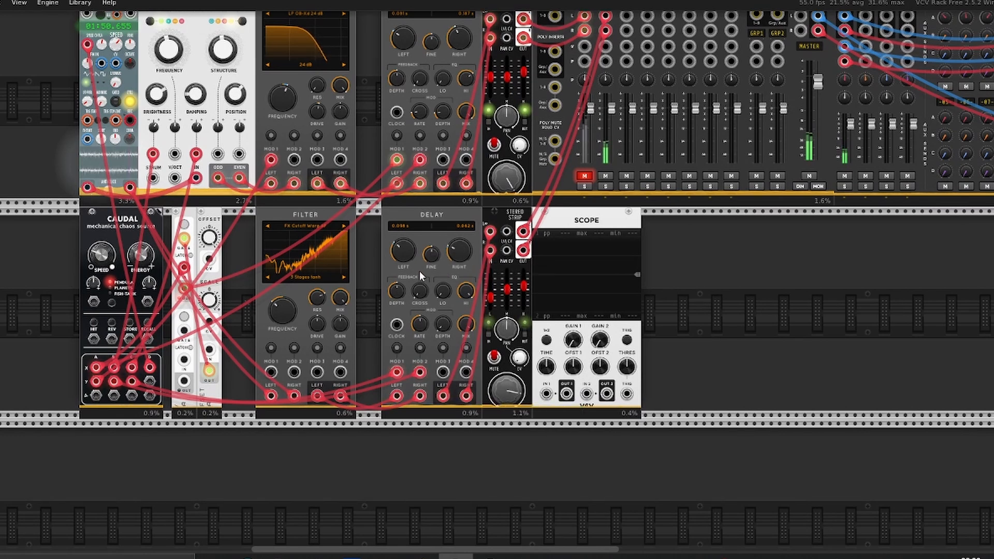
- Bypass the second Delay to hear the warp-filtered sample without the delay effect
right_click(419, 271)
click(453, 358)
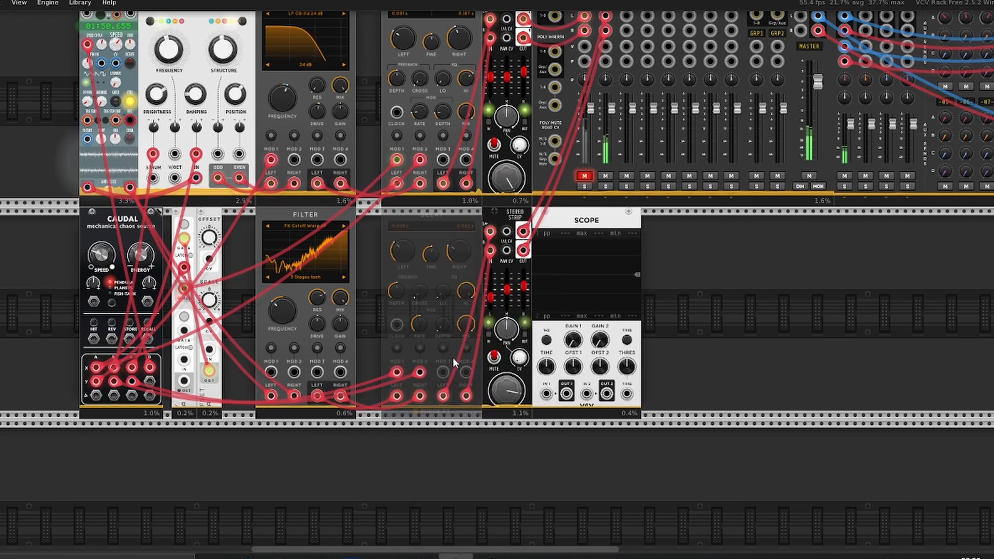
- Re-enable the second Delay, toggling its bypass once more to compare the sound, and leave the module active
right_click(438, 286)
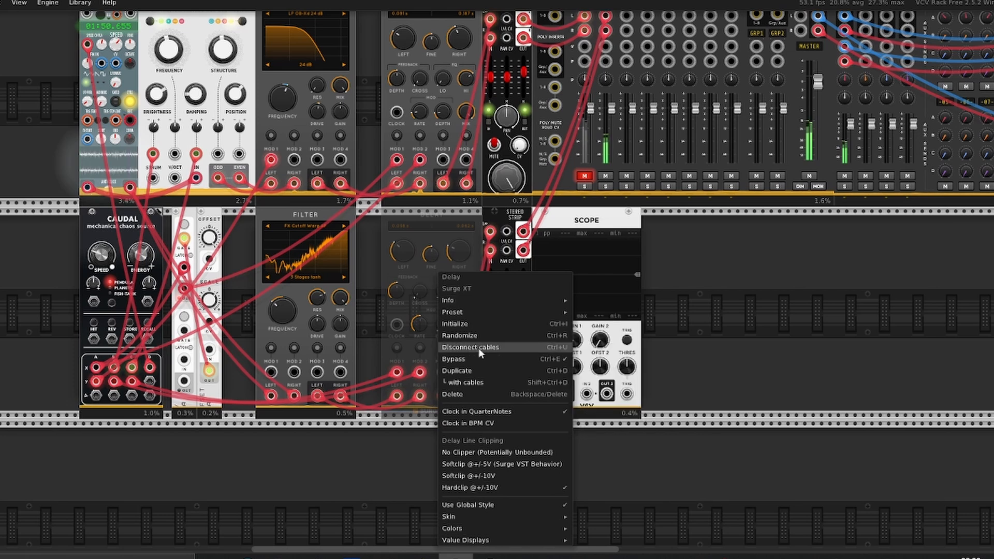
click(476, 361)
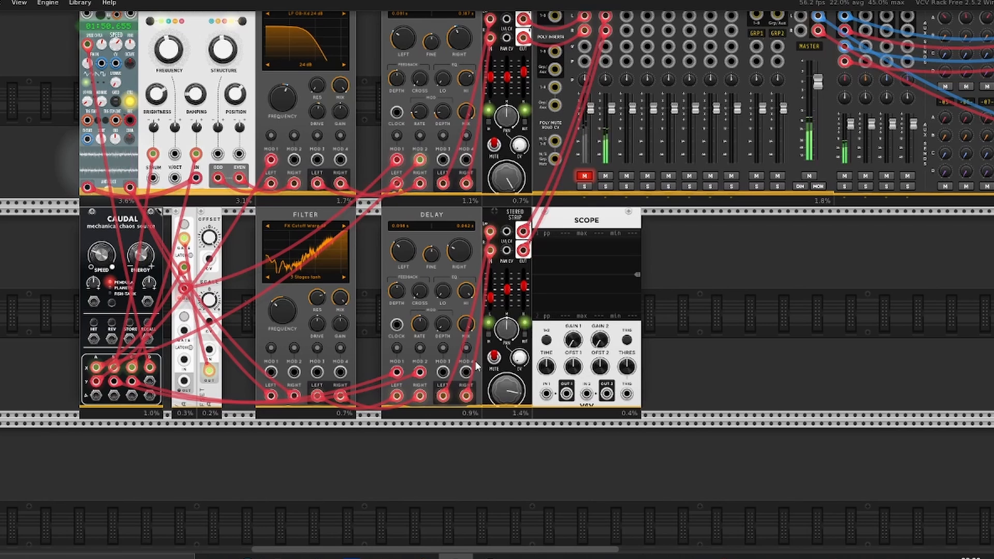
right_click(440, 271)
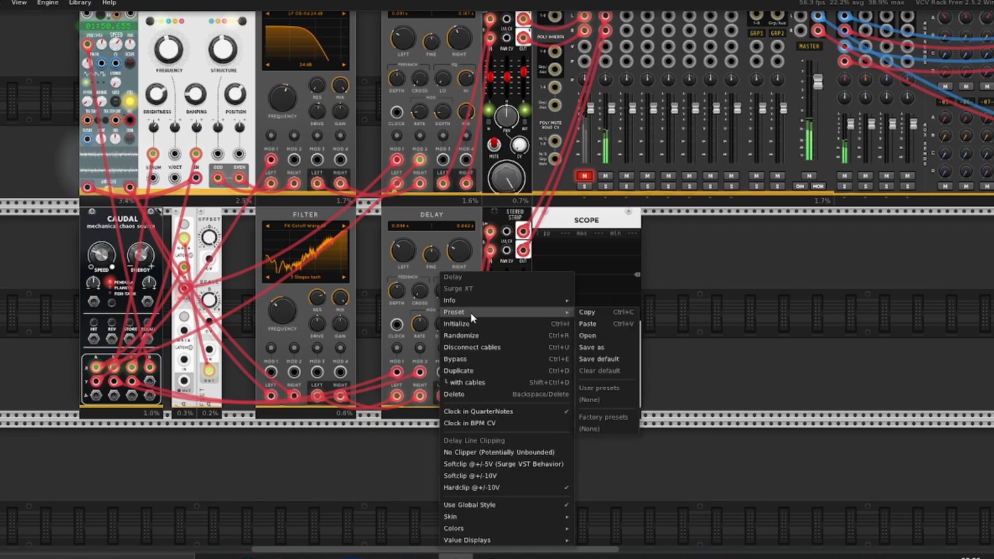
click(471, 359)
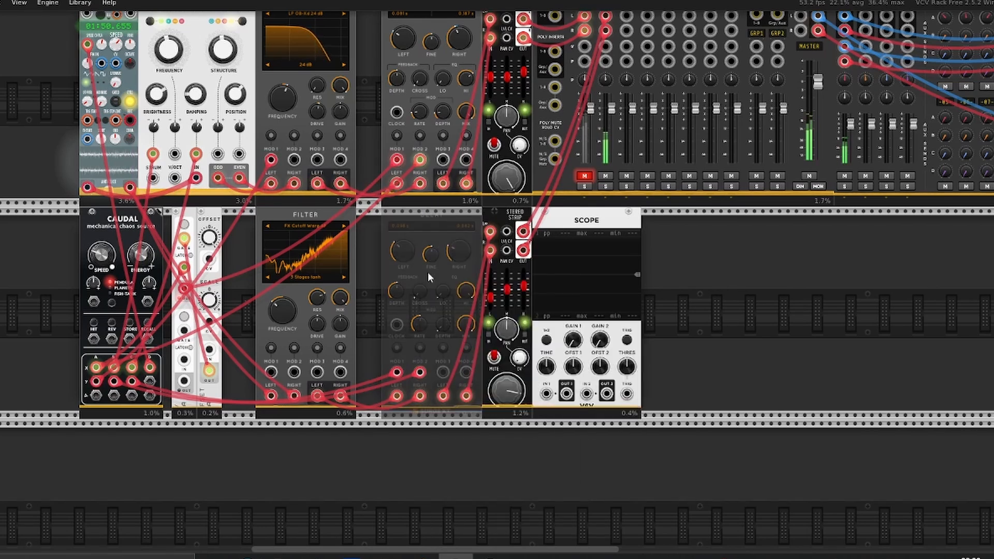
right_click(441, 280)
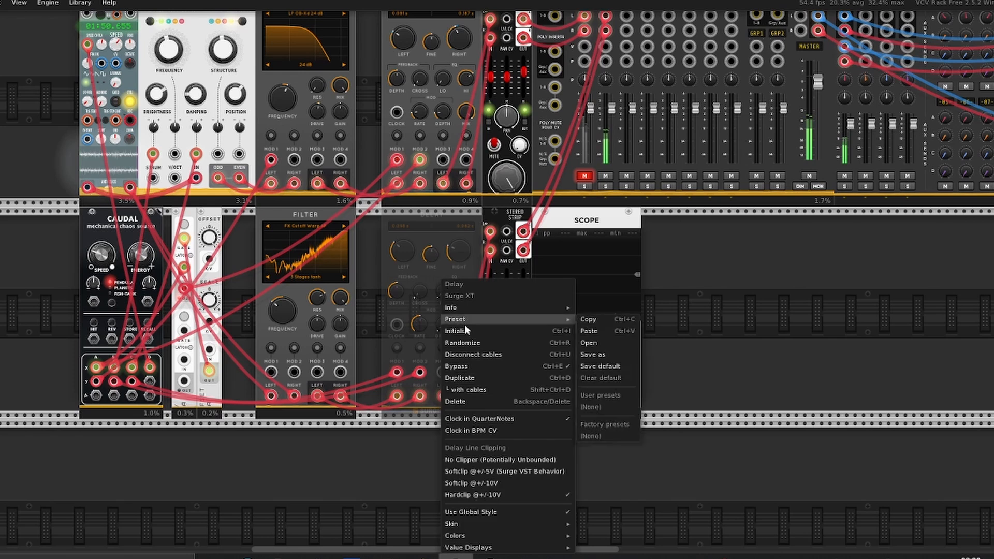
click(466, 365)
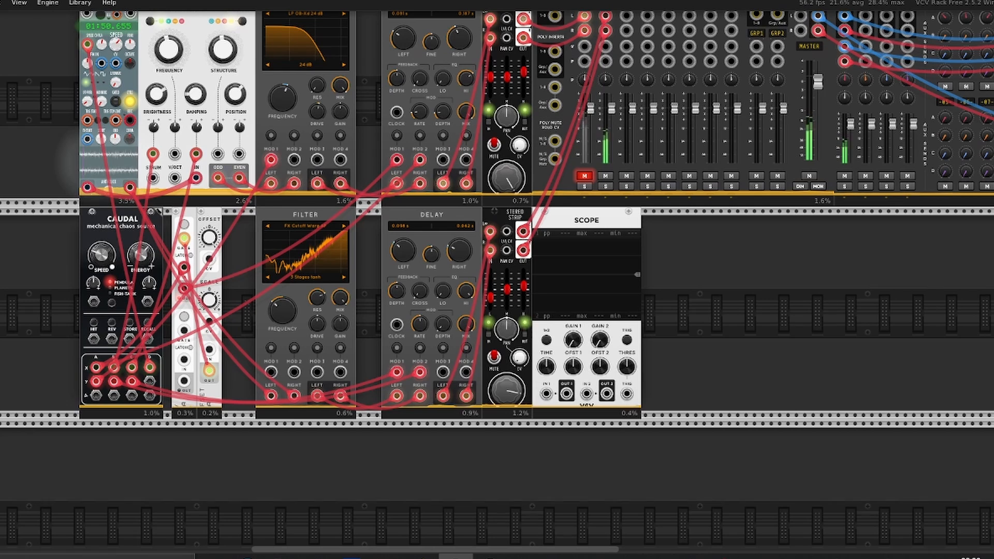
- Move the INV and Offset modules slightly away from Caudal, and disconnect the cables from the second Delay's Mod 1 and Mod 2
scroll(497, 280, up, 3)
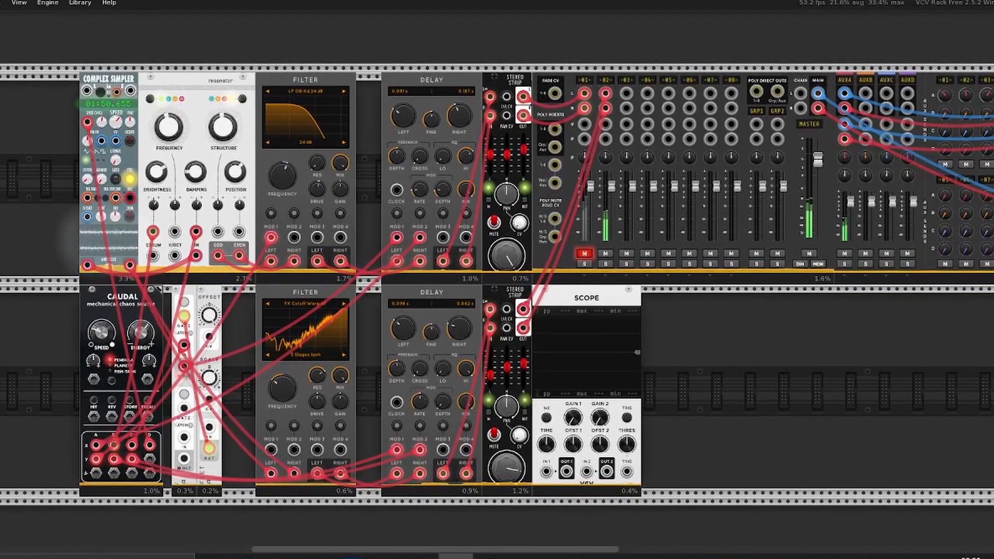
scroll(497, 281, down, 2)
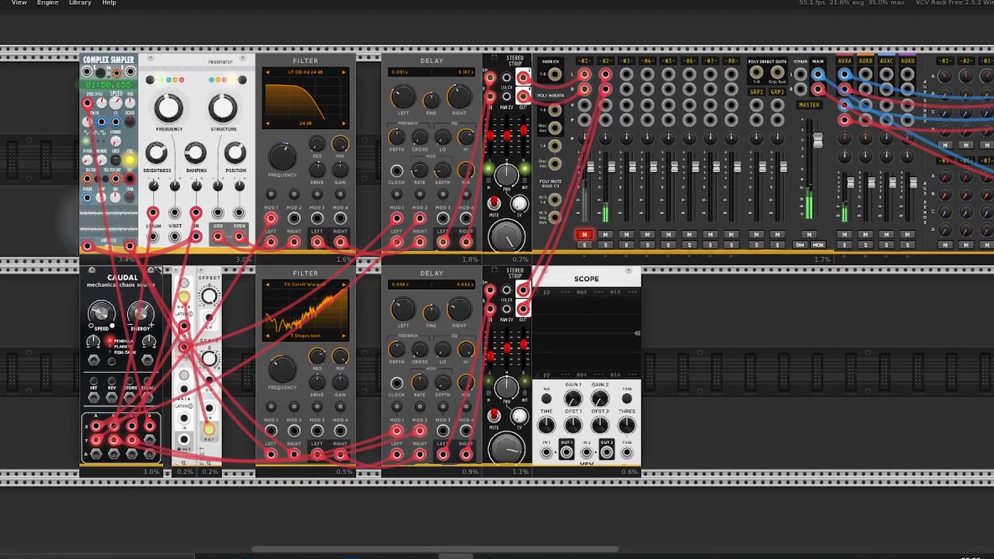
scroll(497, 280, down, 3)
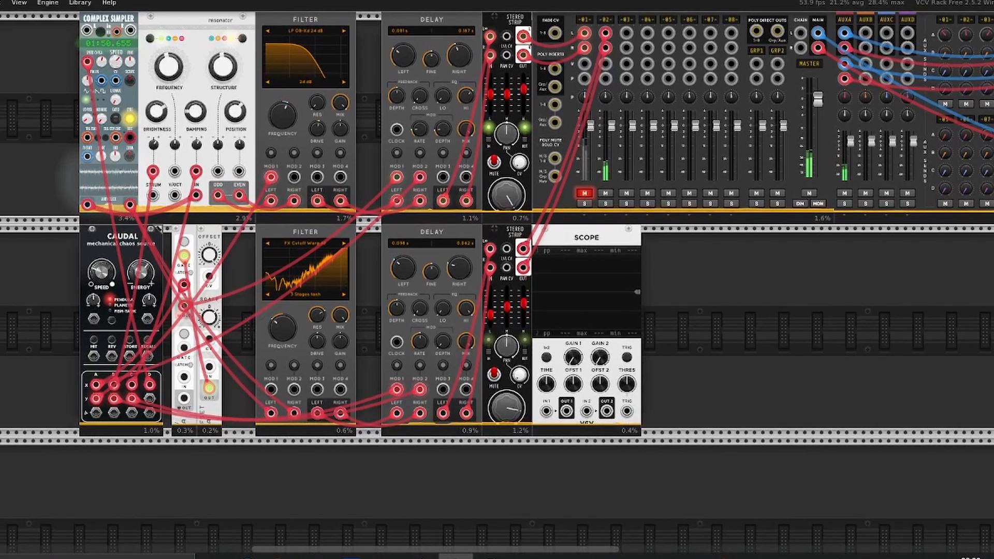
scroll(497, 280, down, 1)
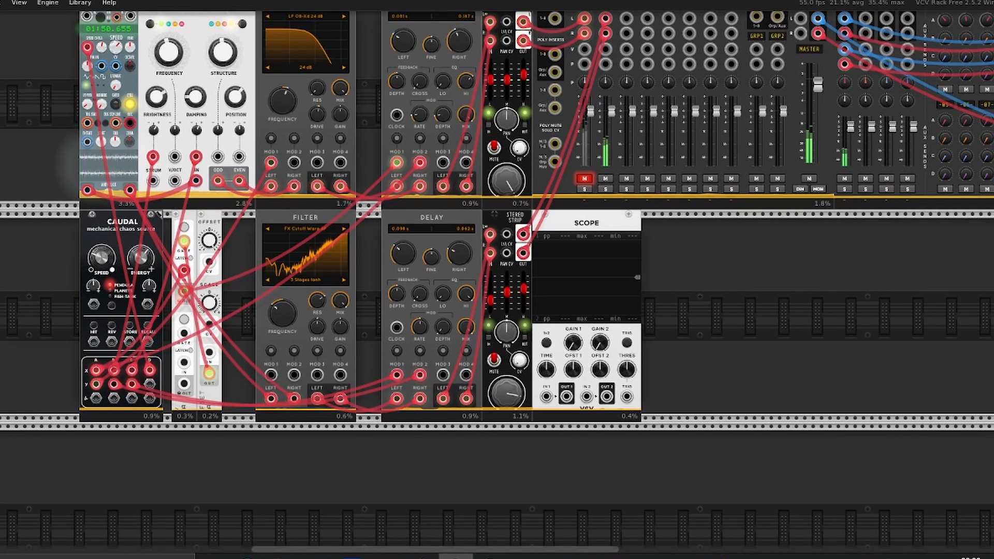
scroll(802, 383, down, 3)
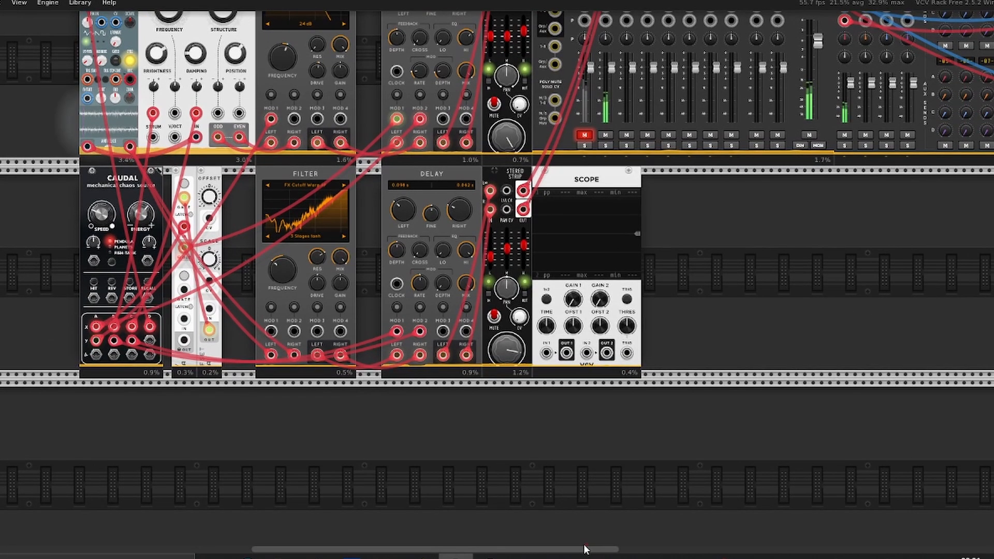
drag(569, 550, 539, 549)
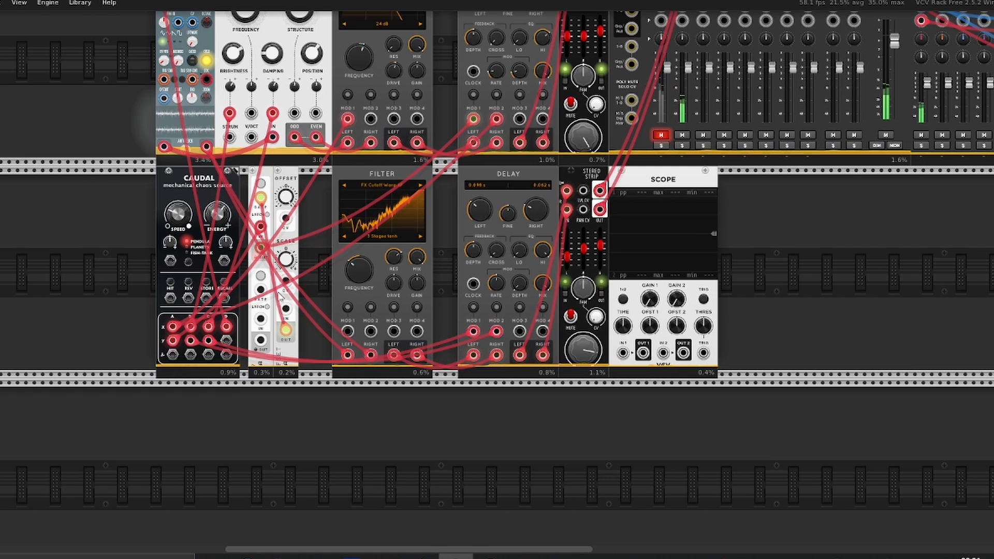
drag(306, 305, 272, 322)
click(382, 476)
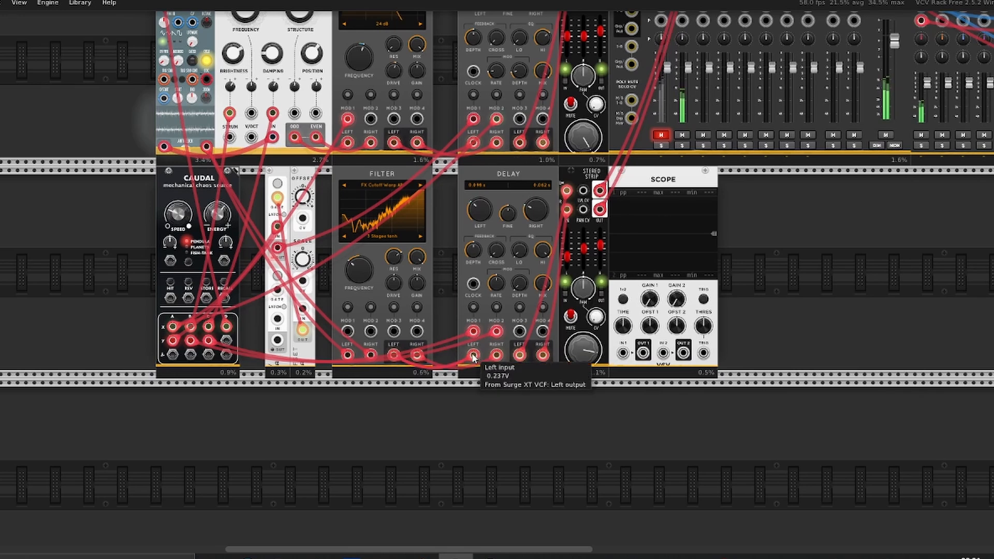
drag(473, 331, 486, 426)
drag(496, 331, 414, 427)
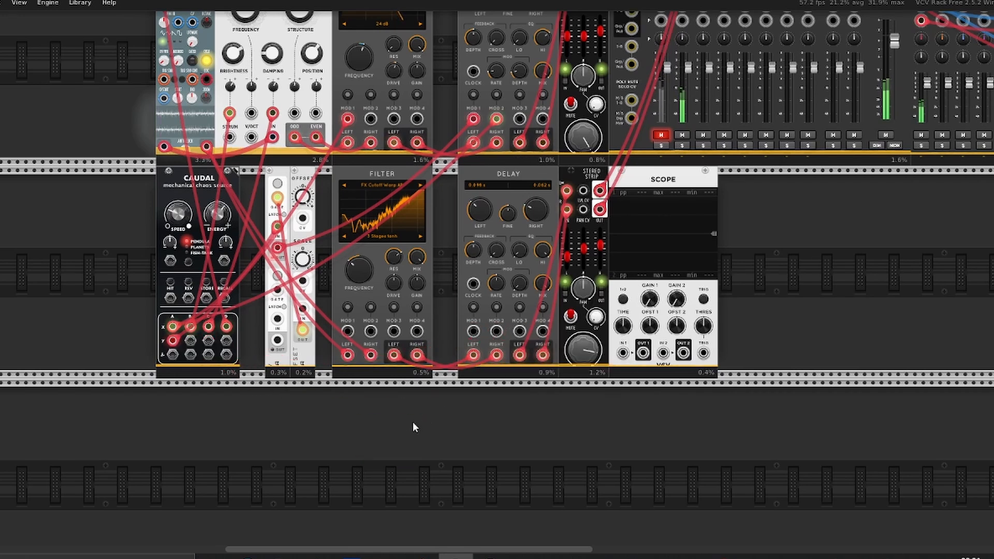
- Patch Caudal's second Y output into INV's Signal 2 input, and feed the direct and Signal 2 outputs to the second Delay's Mod 1 and Mod 2
drag(190, 340, 278, 325)
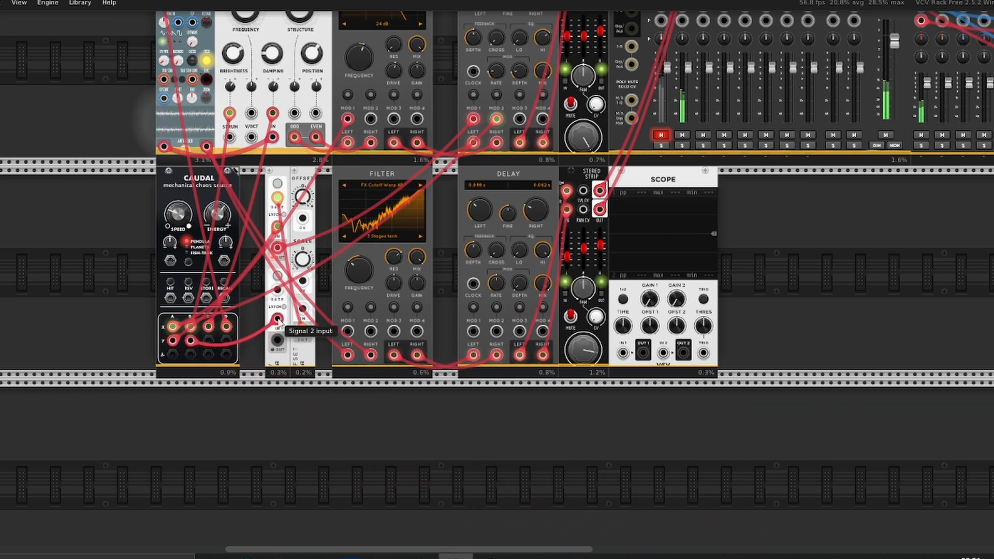
drag(278, 318, 278, 319)
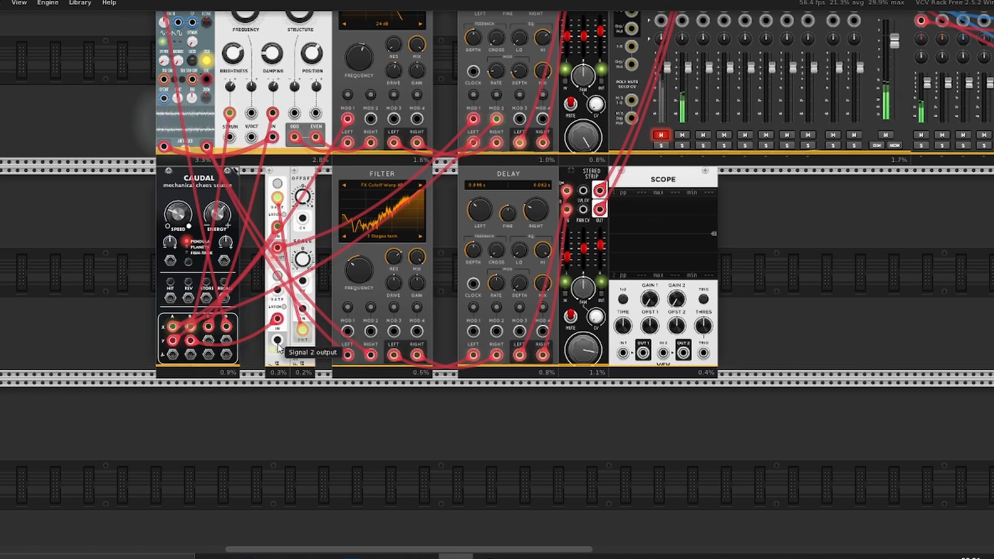
drag(278, 343, 189, 341)
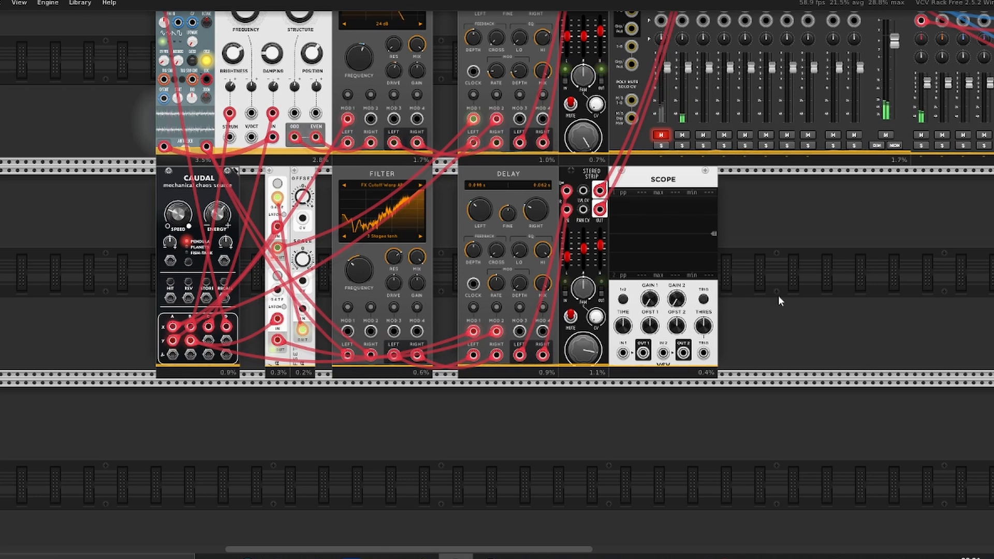
- Patch the Offset module's output into INV's Gate 2 input to invert the second channel
drag(783, 293, 303, 305)
click(405, 477)
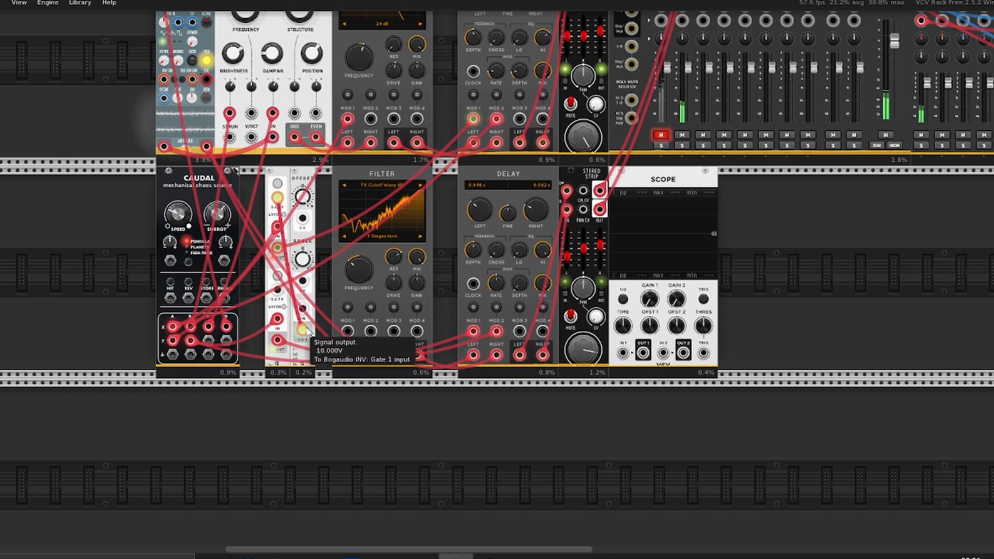
drag(303, 329, 277, 288)
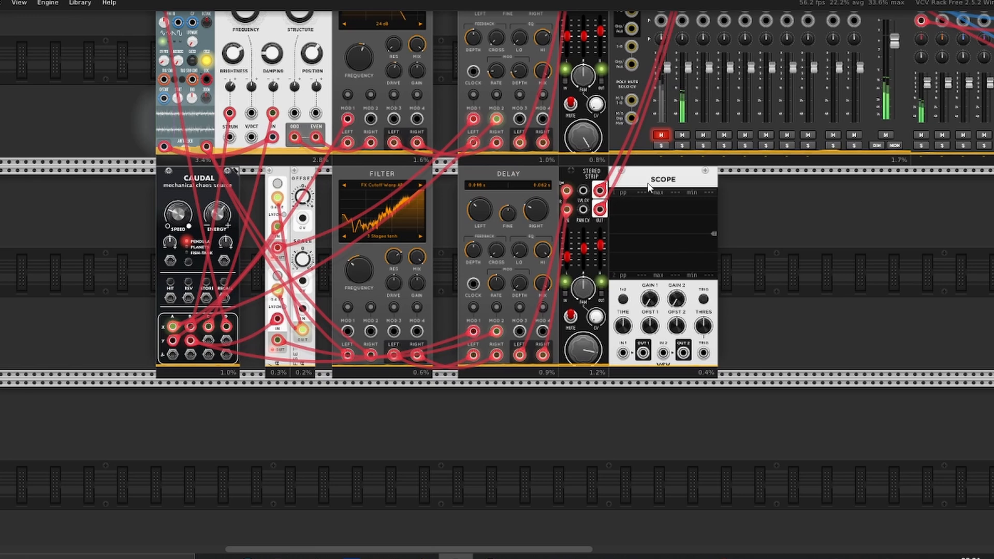
- Unmute mixer channel 1 to hear both voices together
scroll(810, 279, up, 2)
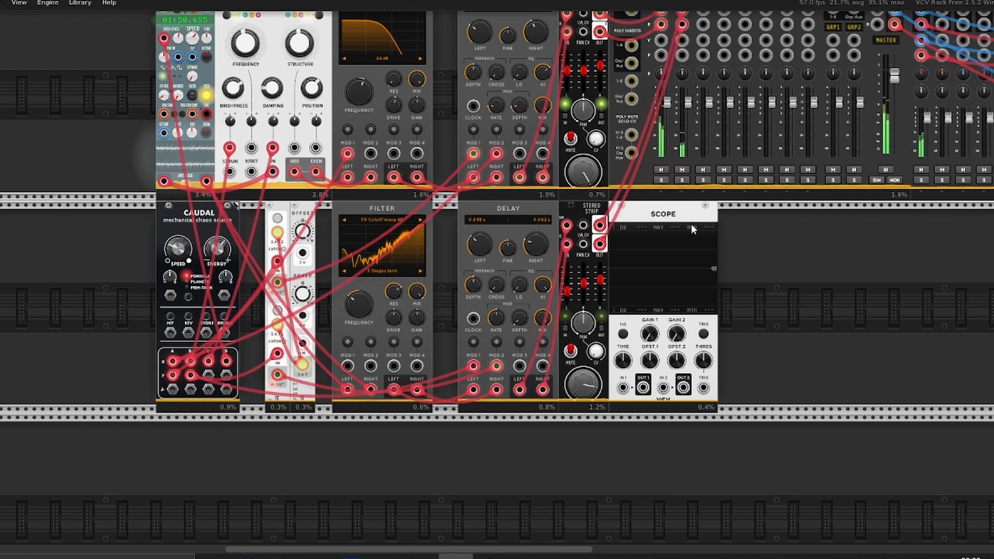
scroll(497, 280, up, 3)
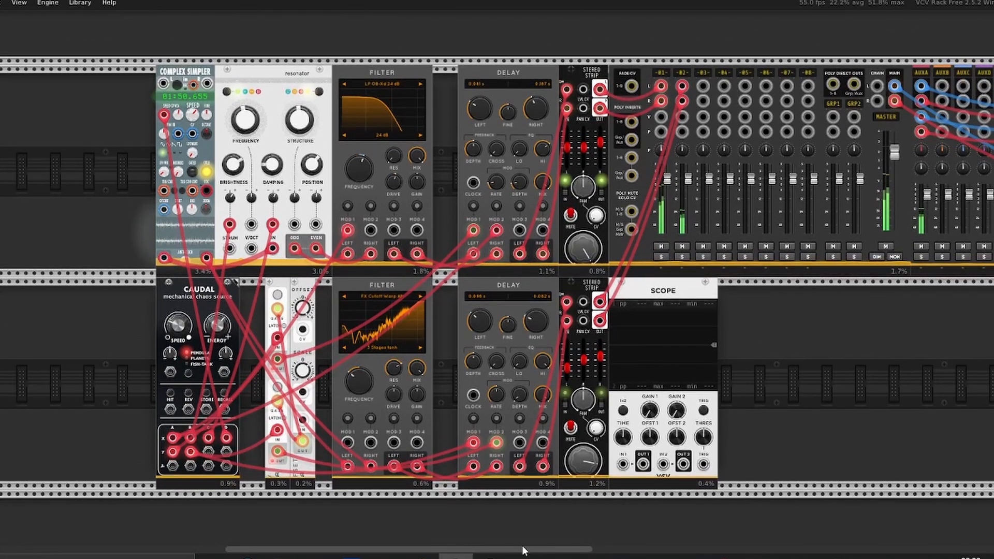
drag(523, 550, 563, 548)
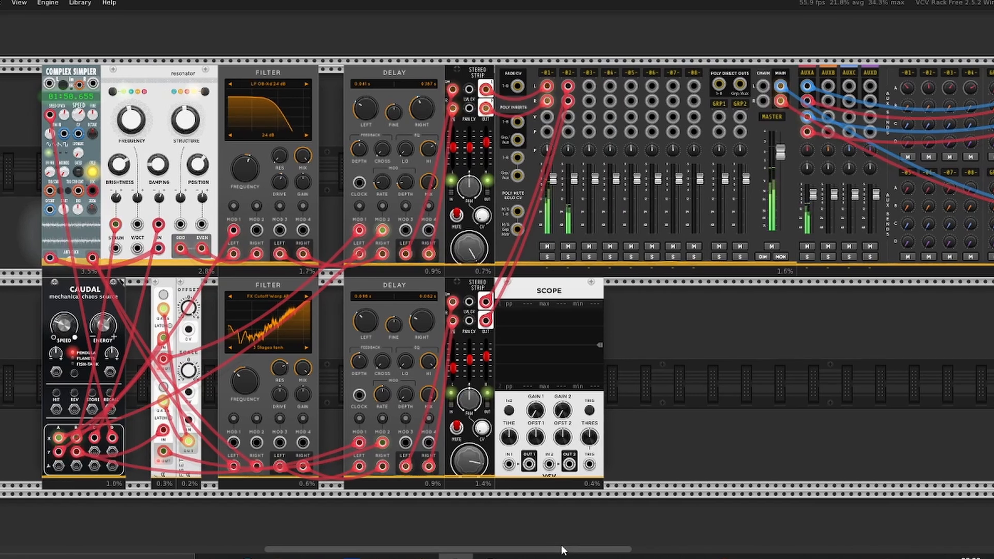
- Move the second Delay, its Stereo Strip and the Scope along the row to open a gap after the second Filter
scroll(497, 269, down, 1)
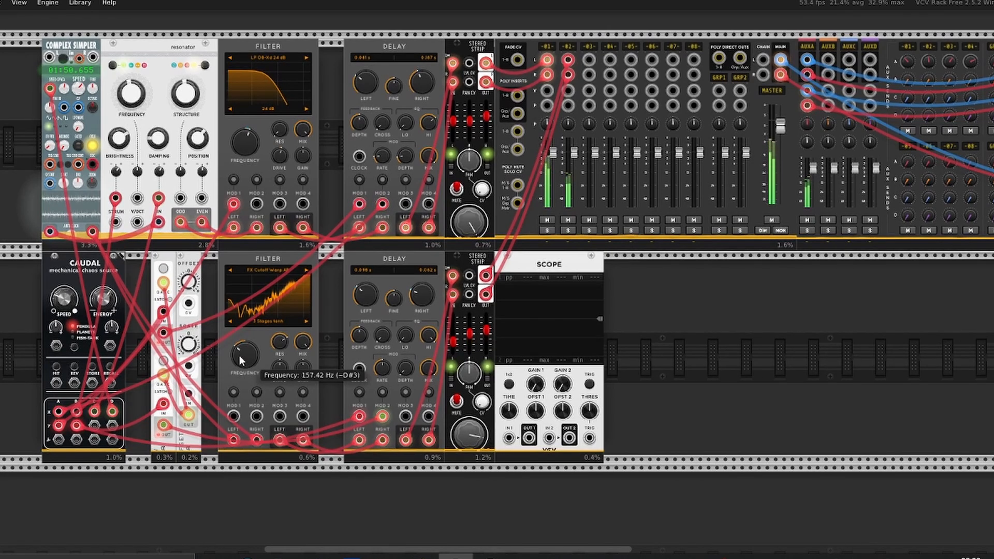
drag(341, 326, 610, 366)
drag(581, 375, 714, 382)
- Search the module library for "filter", add a Surge XT Filter between the second Filter and Delay, and lower its resonance
click(392, 332)
right_click(391, 334)
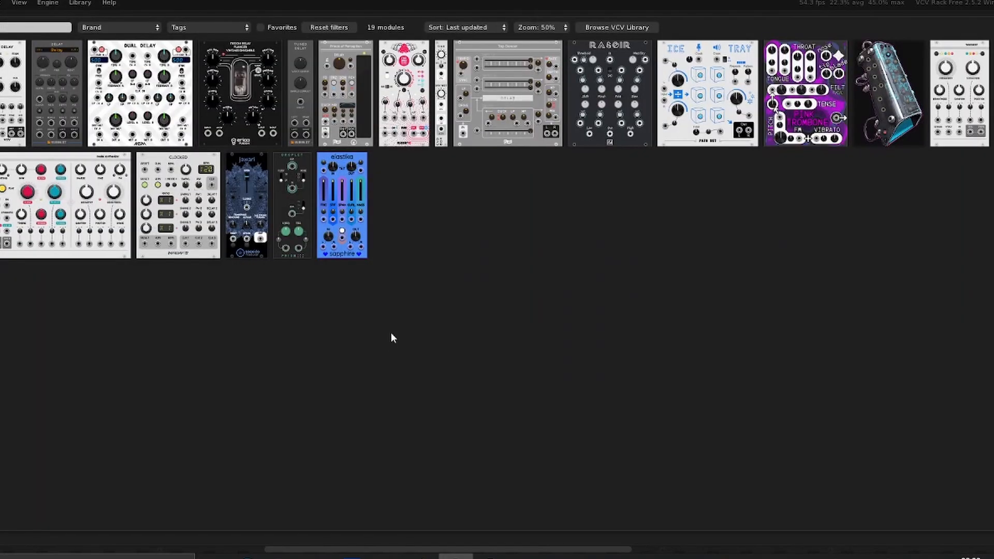
text(filter)
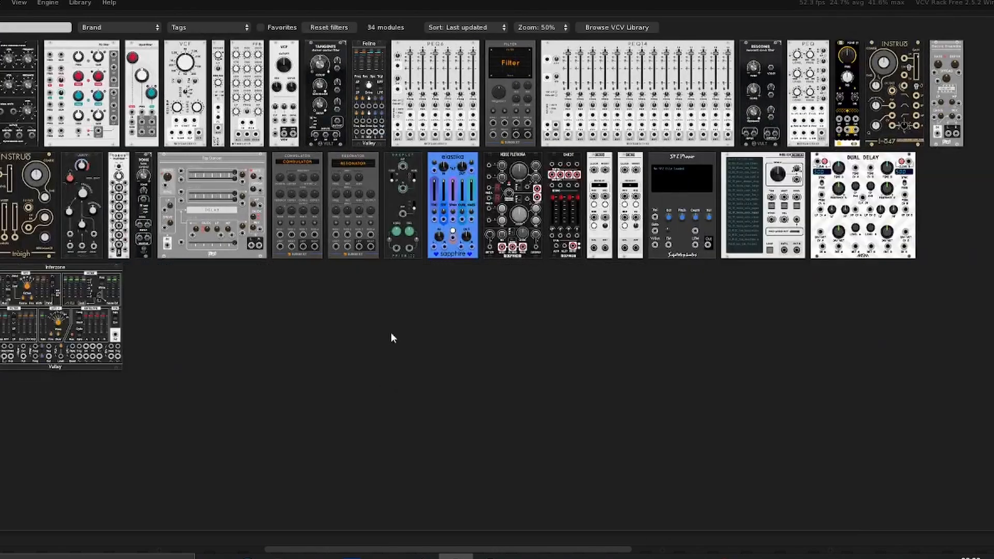
click(509, 77)
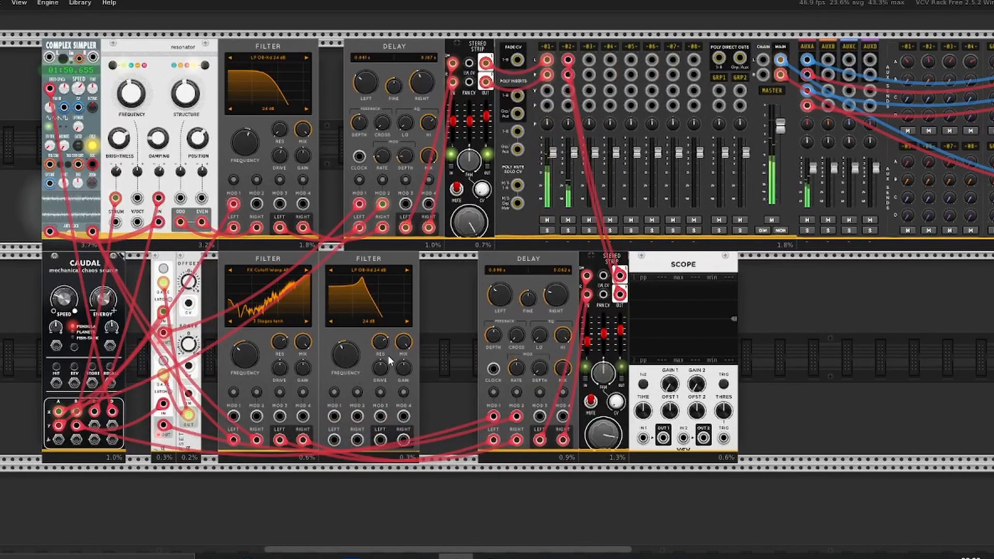
drag(380, 342, 380, 378)
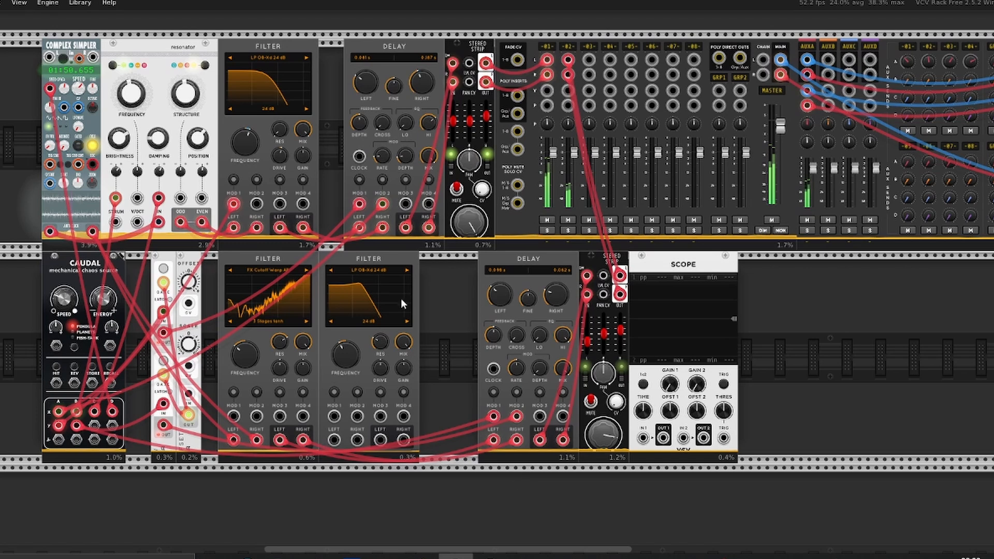
drag(399, 257, 426, 262)
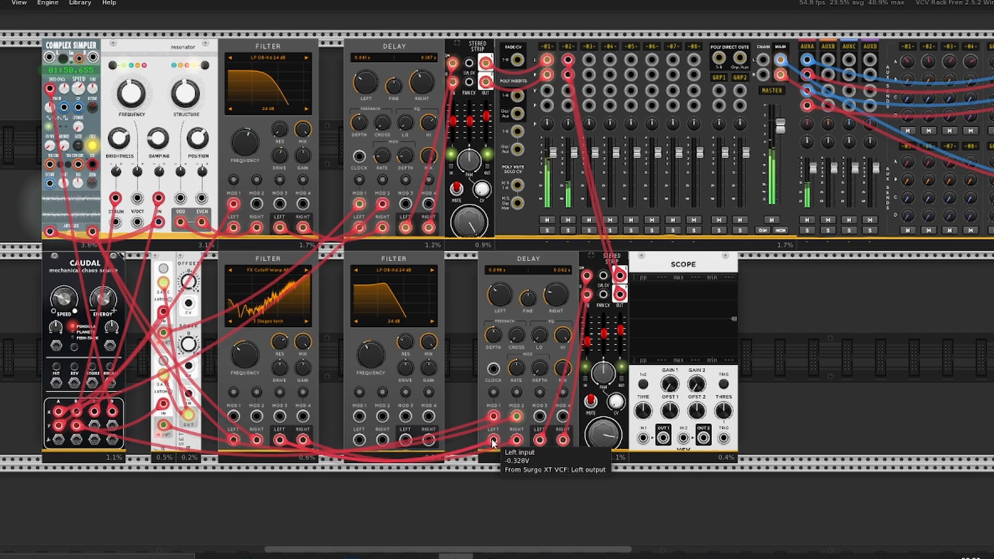
- Reroute the warp Filter's stereo output through the new Filter into the second Delay, and raise the new Filter's cutoff frequency
drag(493, 439, 360, 441)
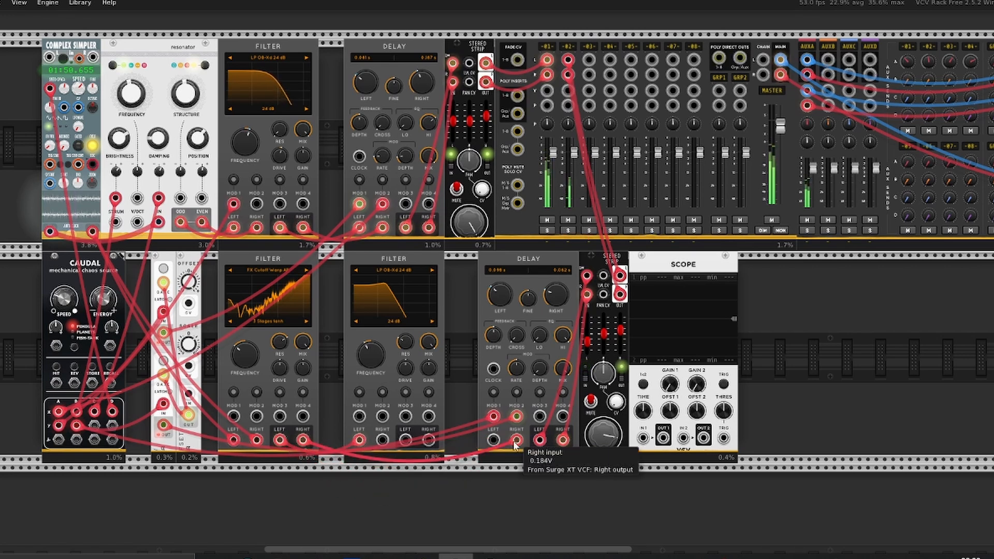
drag(516, 440, 493, 440)
drag(432, 437, 516, 441)
drag(371, 360, 370, 334)
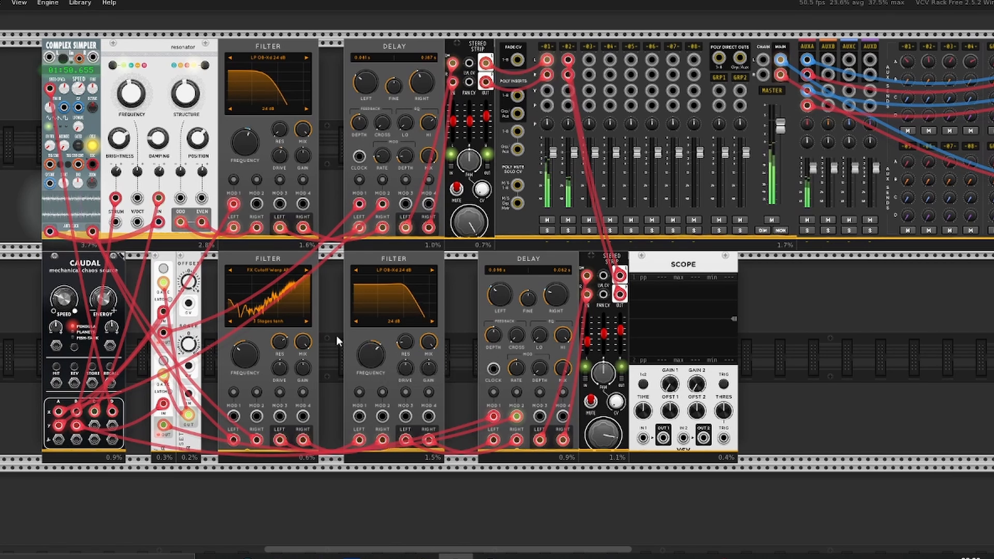
- Assign the new Filter's Mod 1 to its frequency, and patch a Caudal output into Mod 1
click(359, 392)
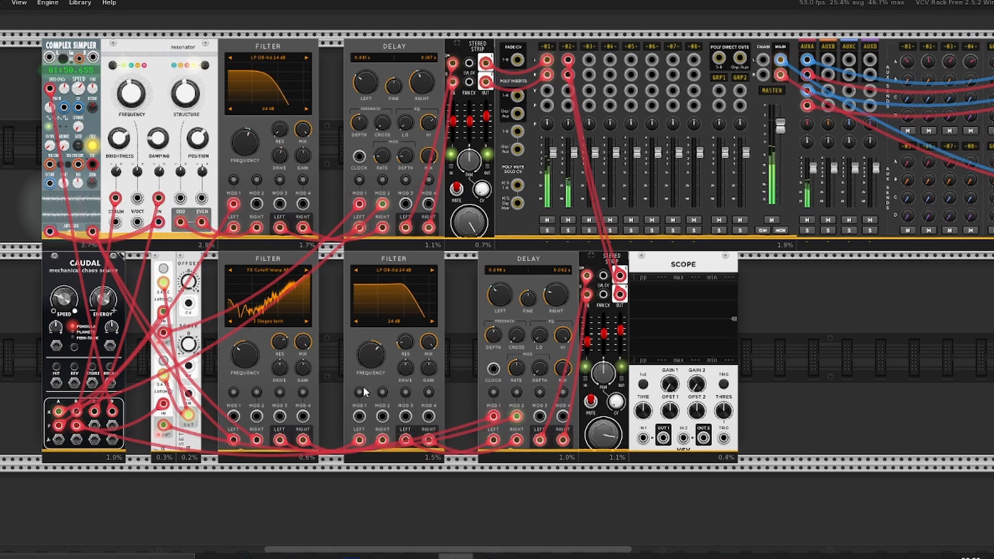
drag(370, 355, 371, 351)
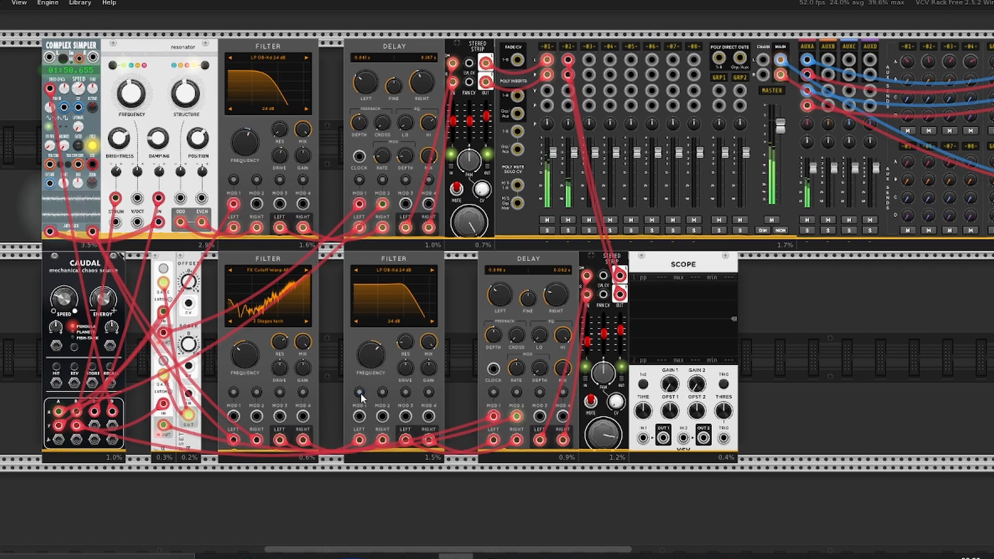
drag(360, 416, 96, 430)
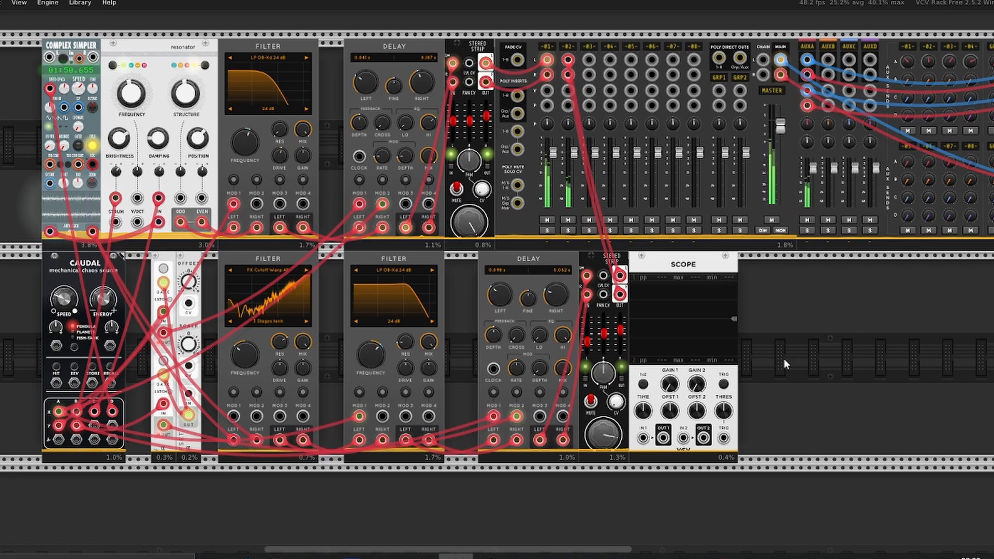
drag(368, 355, 367, 370)
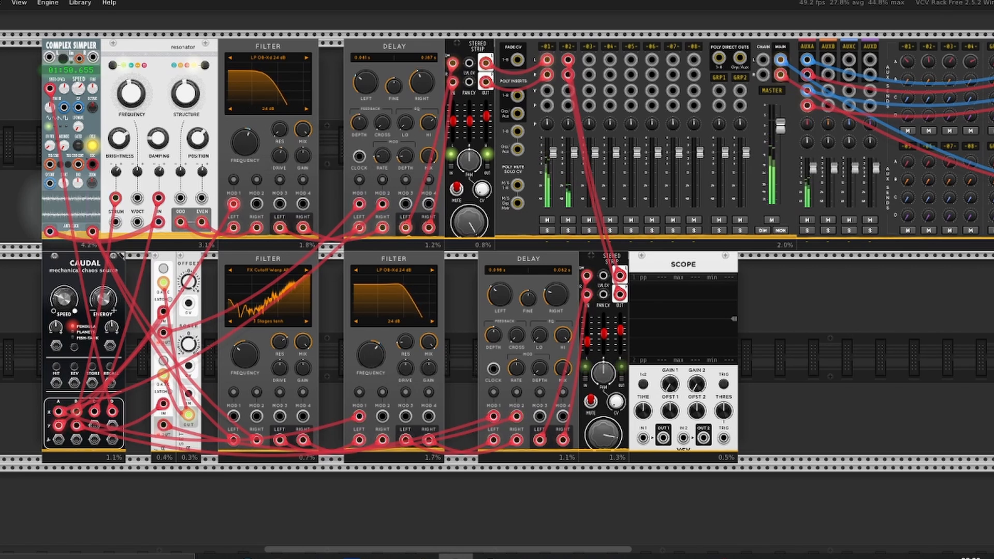
scroll(265, 121, up, 2)
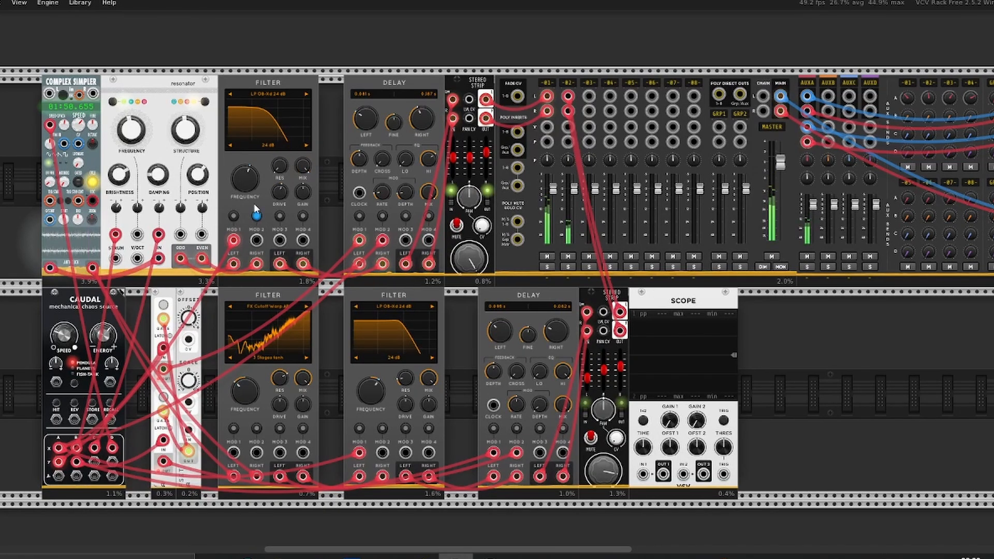
- Assign the first Filter's Mod 2 to its frequency, and try the Complex Simpler, Resonator Odd and warp Filter outputs as its source
drag(255, 214, 245, 199)
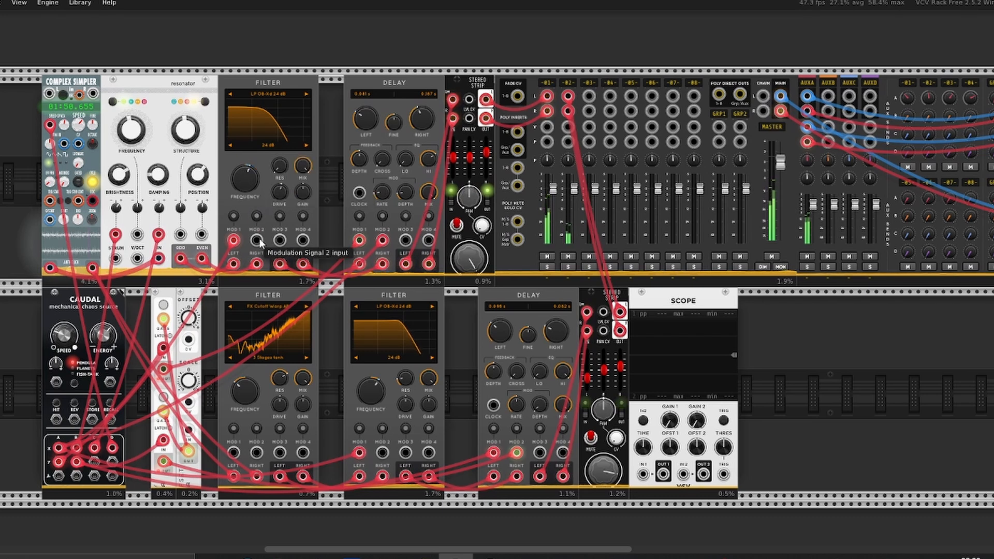
drag(256, 239, 108, 268)
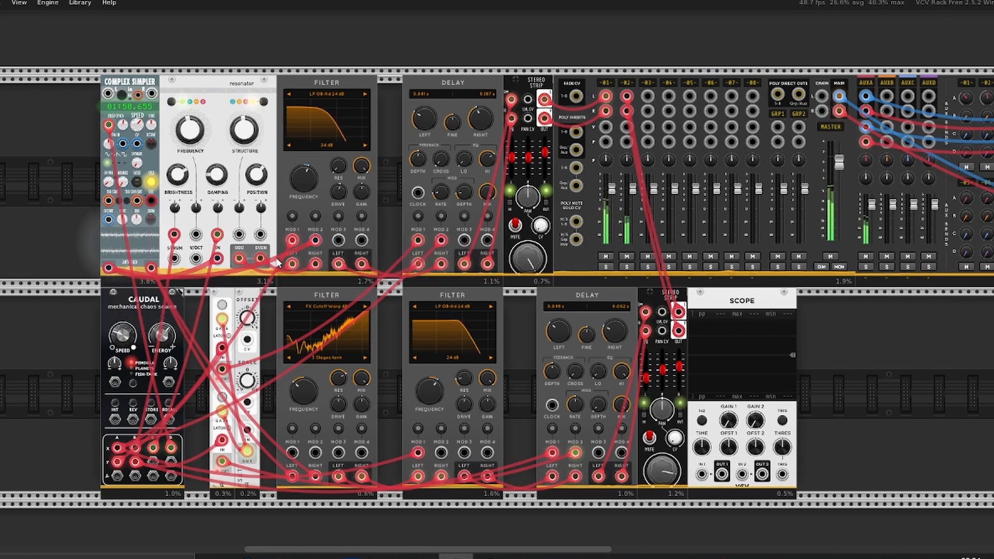
drag(315, 241, 237, 261)
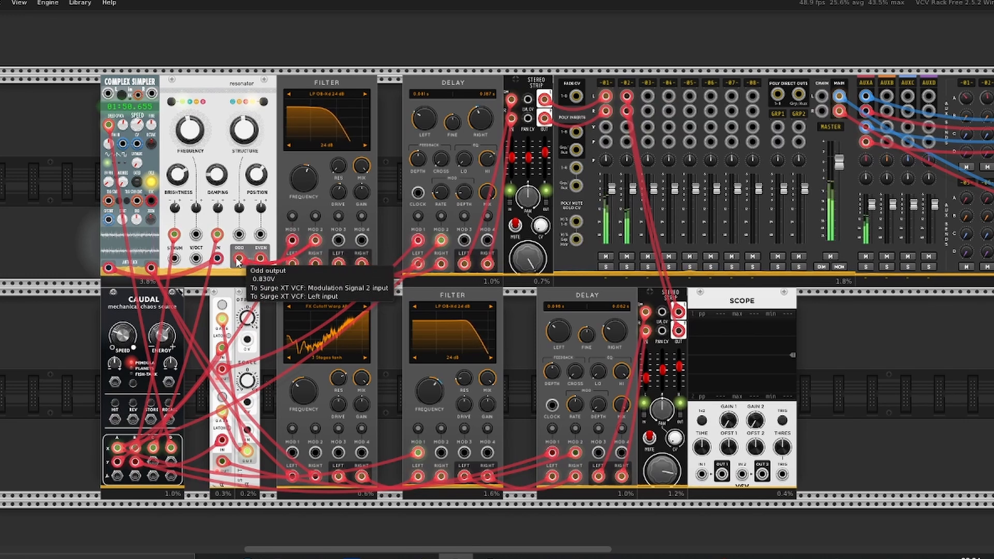
drag(315, 242, 340, 479)
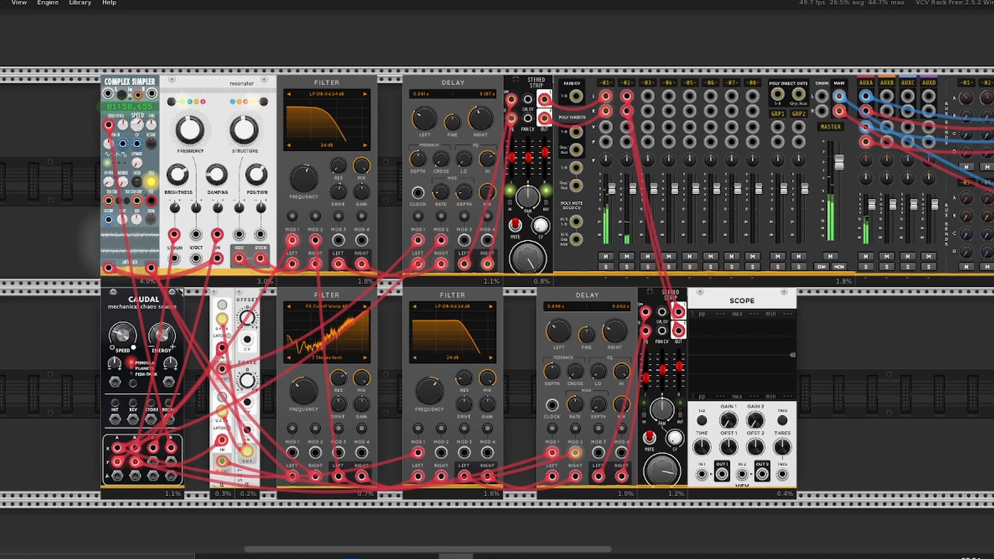
- Set the Mod 3 to frequency amount to about 0.074 Oct/V on the Filter feeding the second Delay
scroll(326, 121, up, 1)
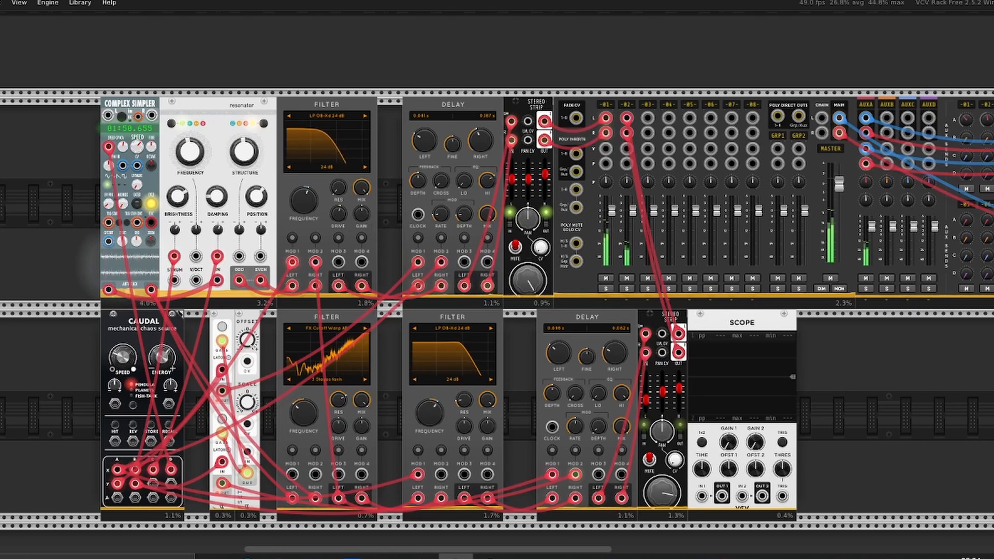
scroll(519, 550, down, 1)
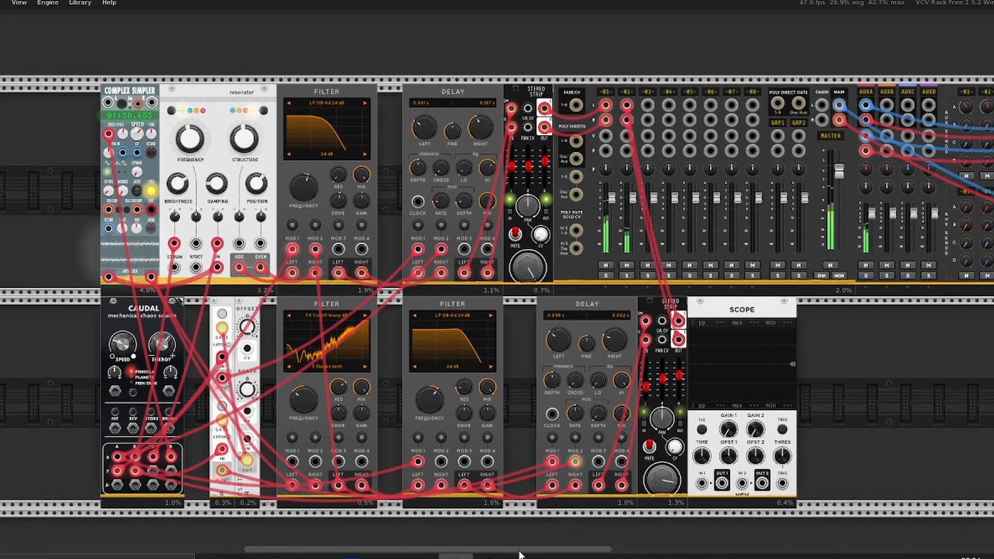
mouse_move(519, 548)
mouse_down()
mouse_move(589, 544)
mouse_move(515, 545)
mouse_move(536, 545)
mouse_up()
scroll(497, 280, down, 3)
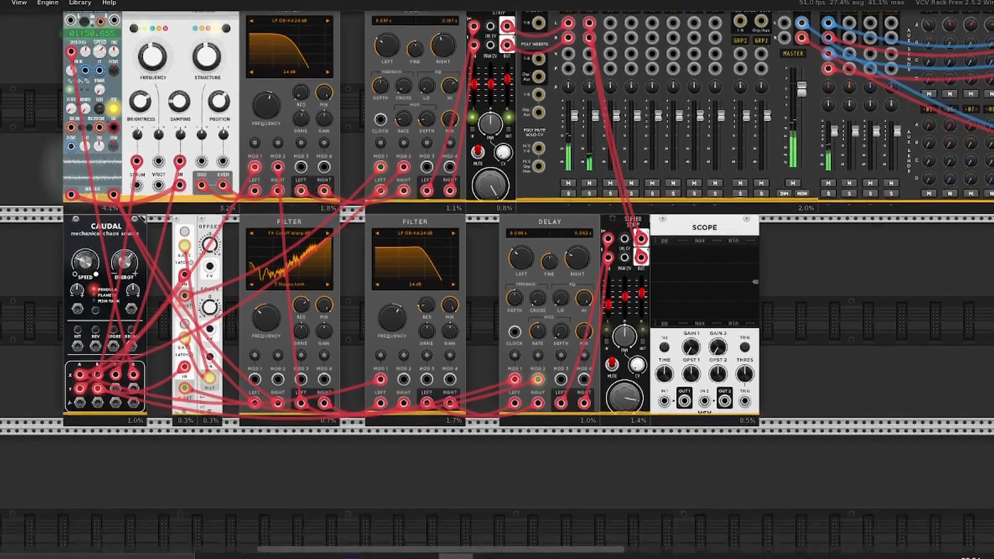
scroll(497, 280, up, 1)
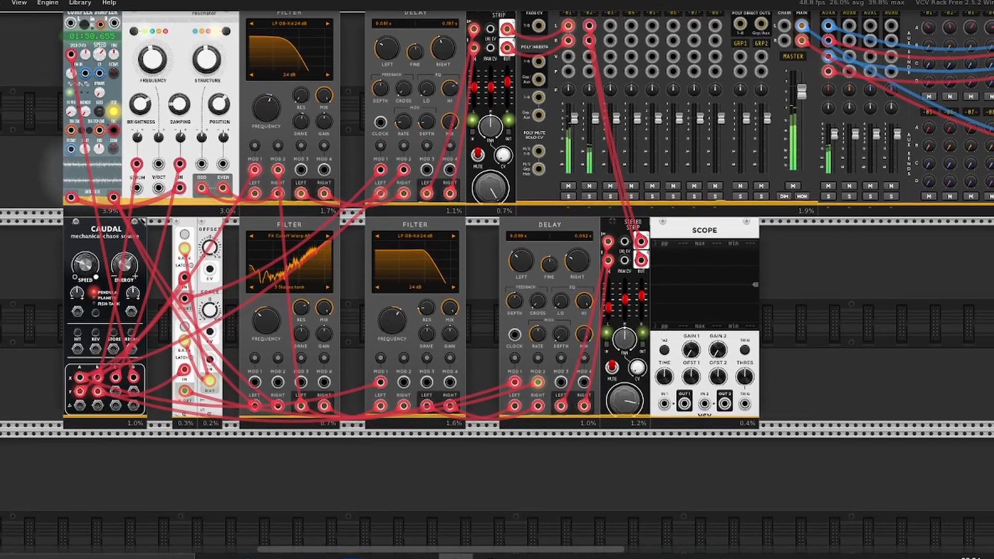
scroll(497, 280, up, 3)
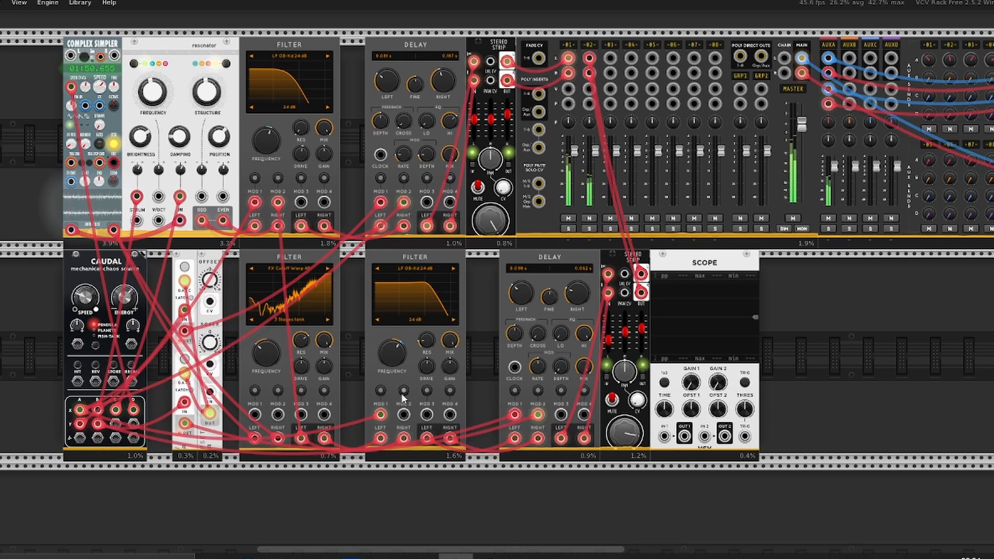
click(428, 391)
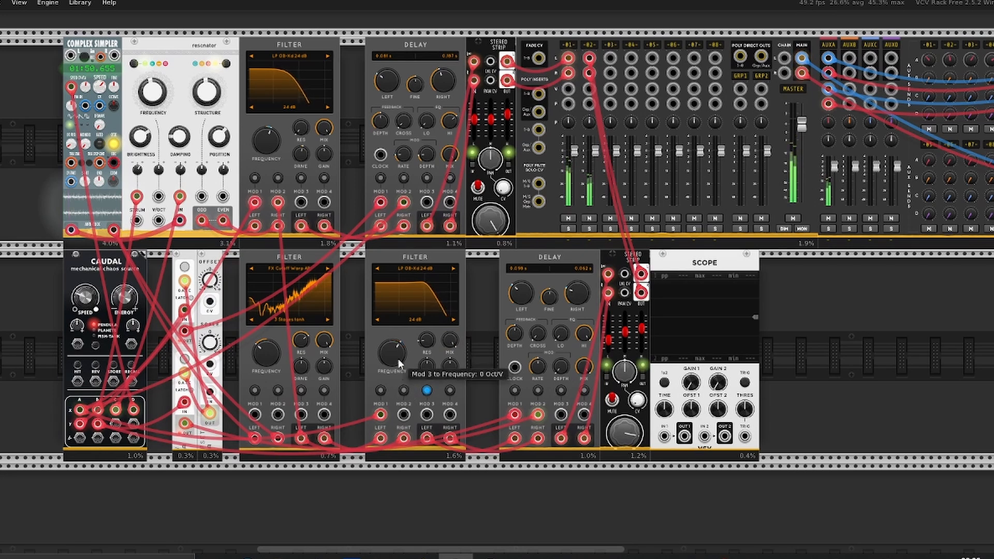
drag(399, 362, 399, 354)
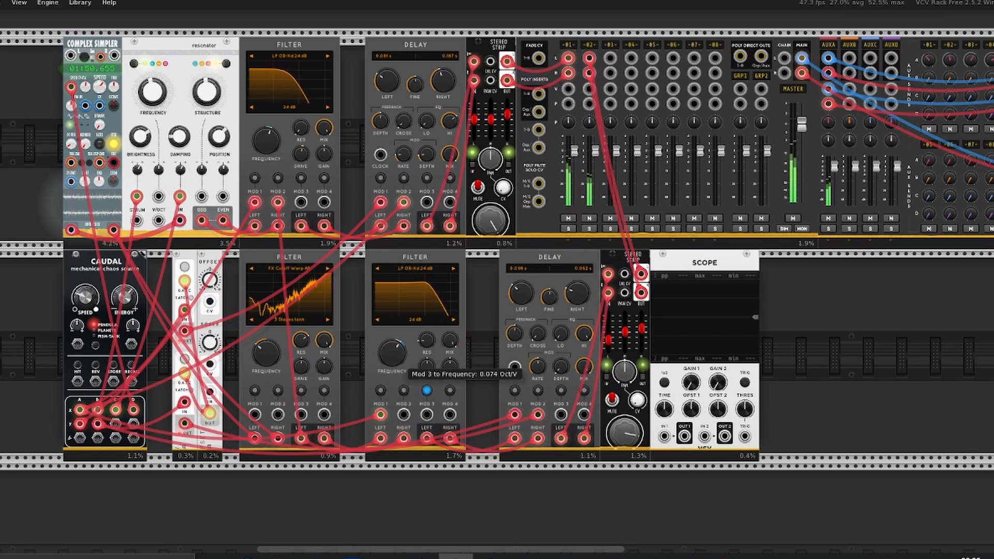
- Search the module library for "vco", add a VCO in front of the Complex Simpler, and patch its triangle output into the first Filter's Mod 2
right_click(891, 289)
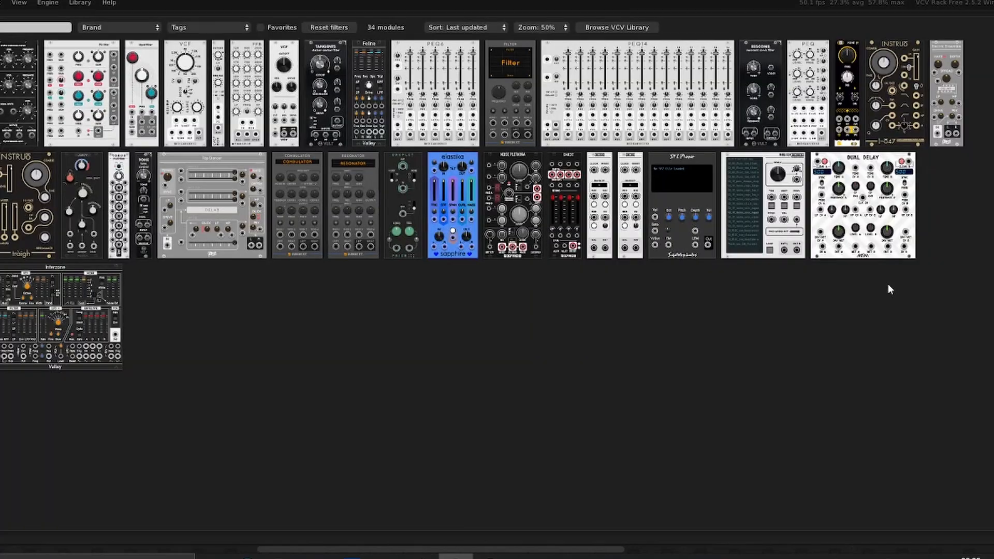
text(vco)
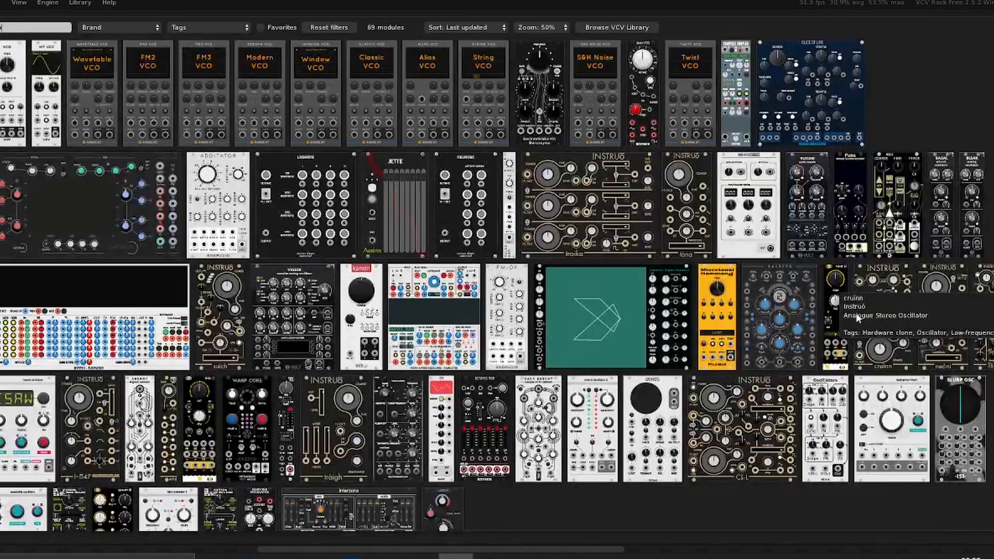
drag(8, 132, 124, 162)
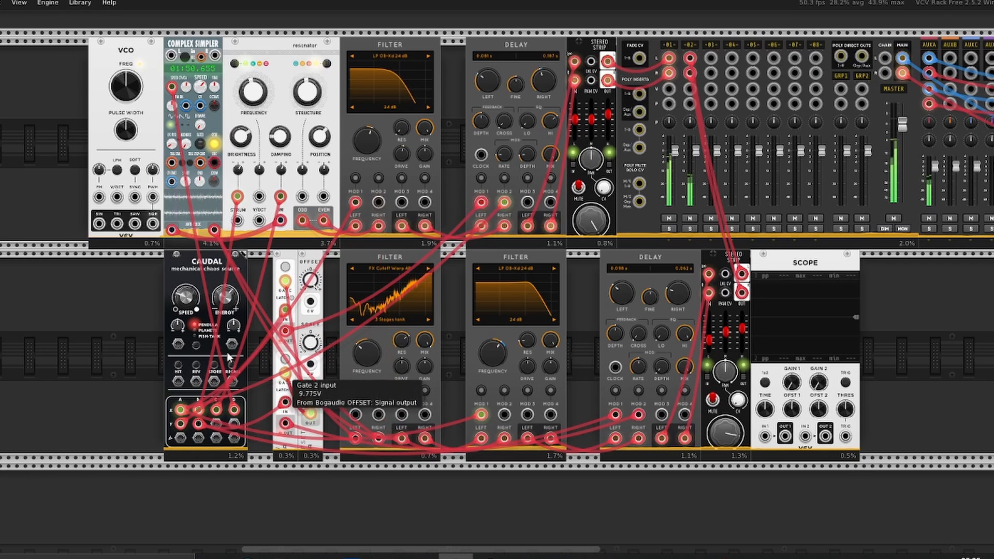
drag(118, 223, 379, 202)
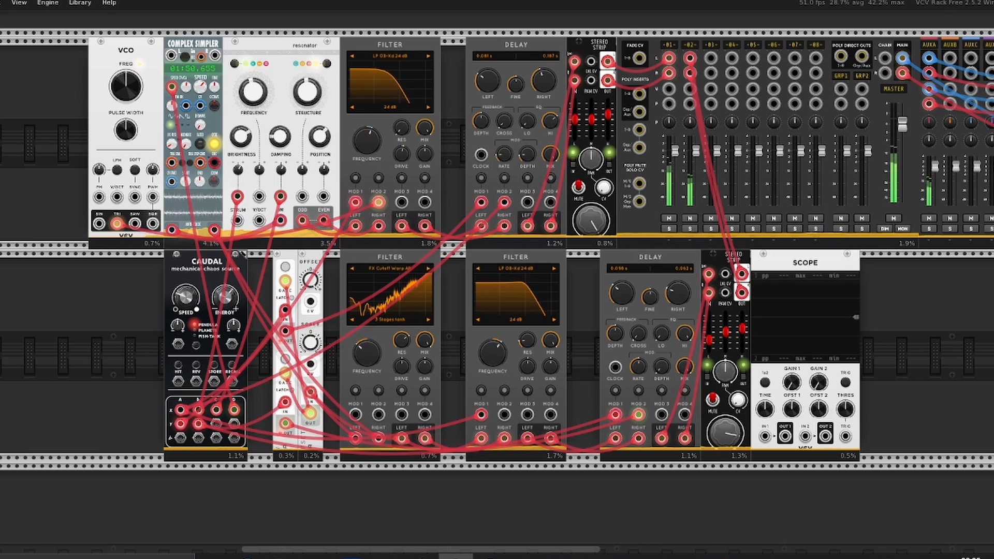
- Adjust the VCO's frequency, and patch its sine output into Mod 2 of the Filter feeding the second Delay
scroll(113, 115, up, 1)
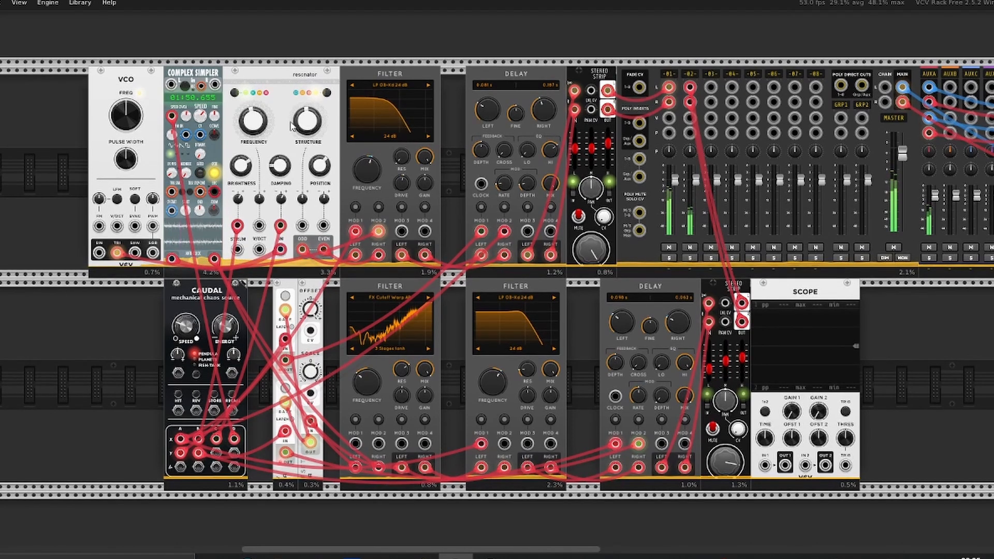
drag(113, 115, 130, 119)
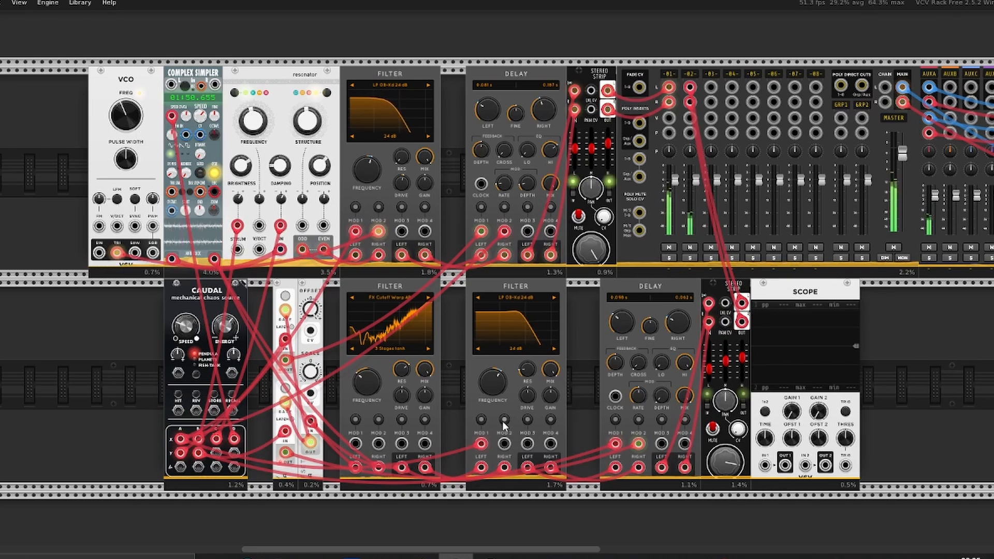
drag(504, 421, 101, 255)
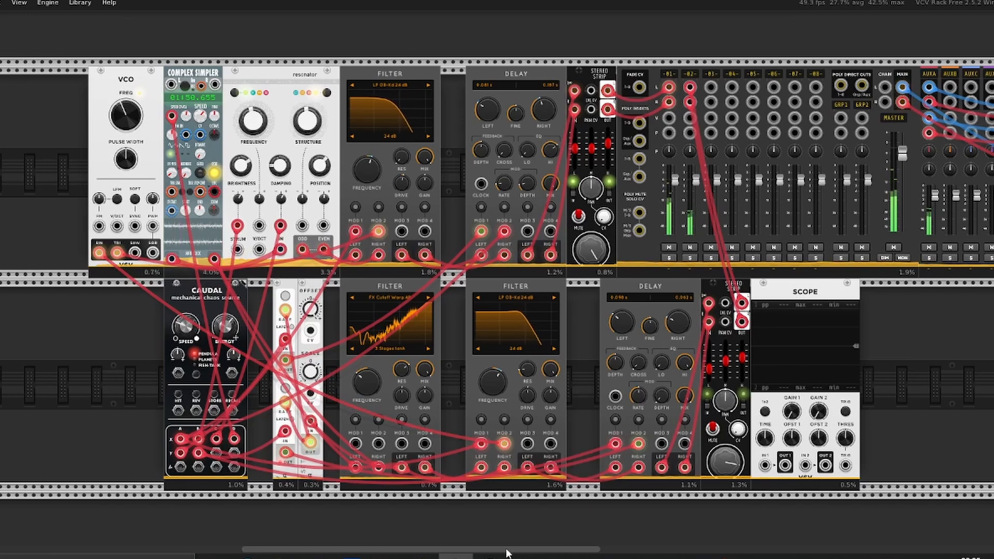
drag(509, 548, 534, 549)
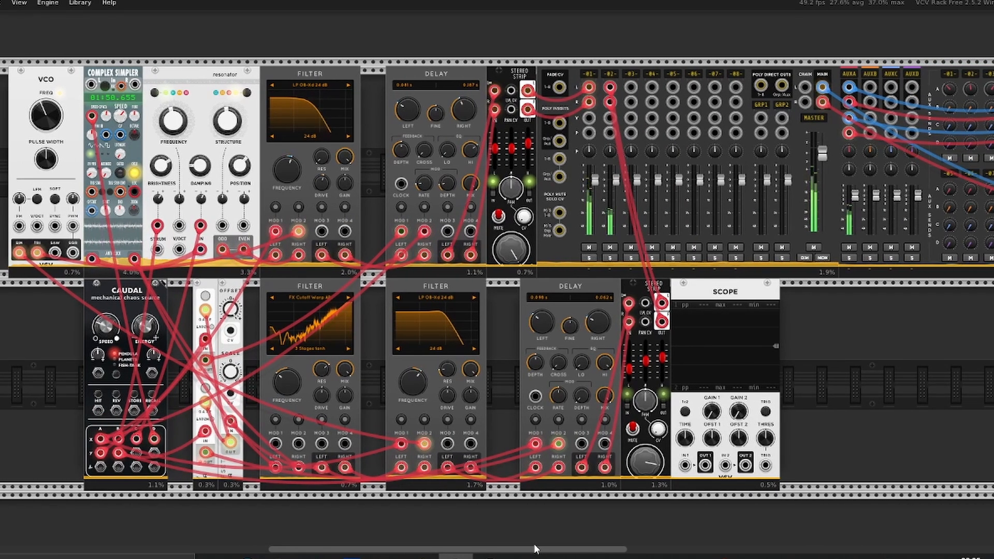
drag(534, 549, 533, 548)
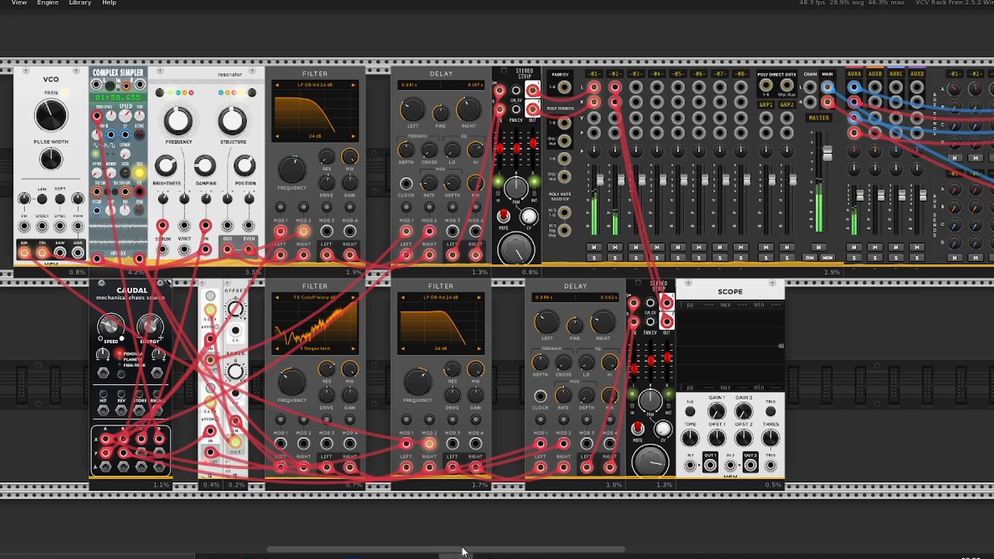
drag(463, 552, 454, 550)
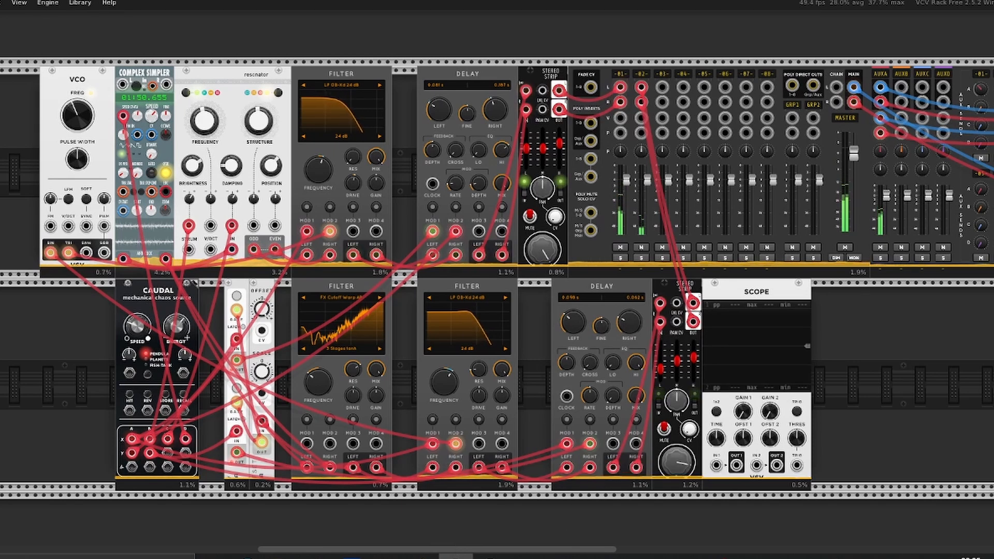
scroll(566, 537, up, 2)
scroll(566, 537, down, 2)
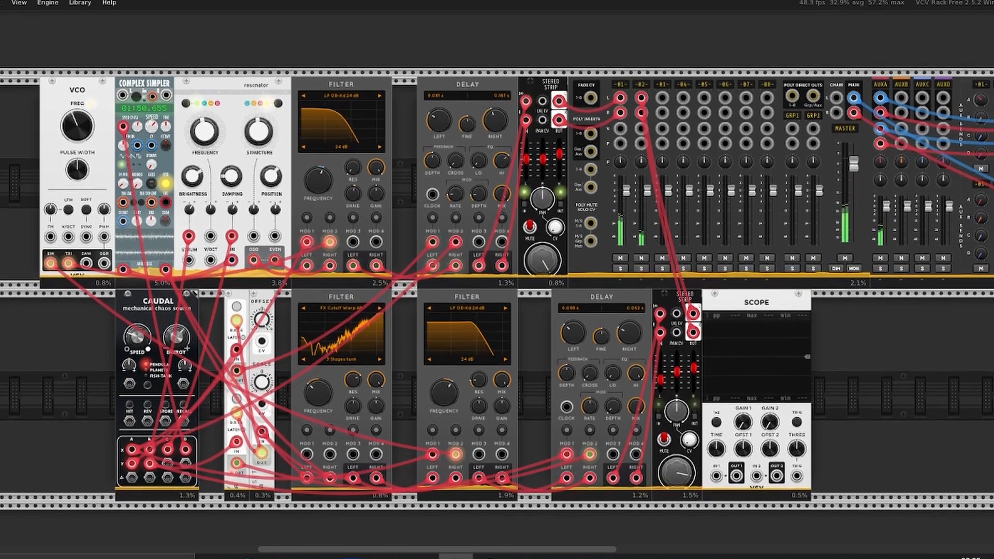
- Bypass both Delay modules, the one in the resonator voice and the one in the parallel voice
right_click(474, 135)
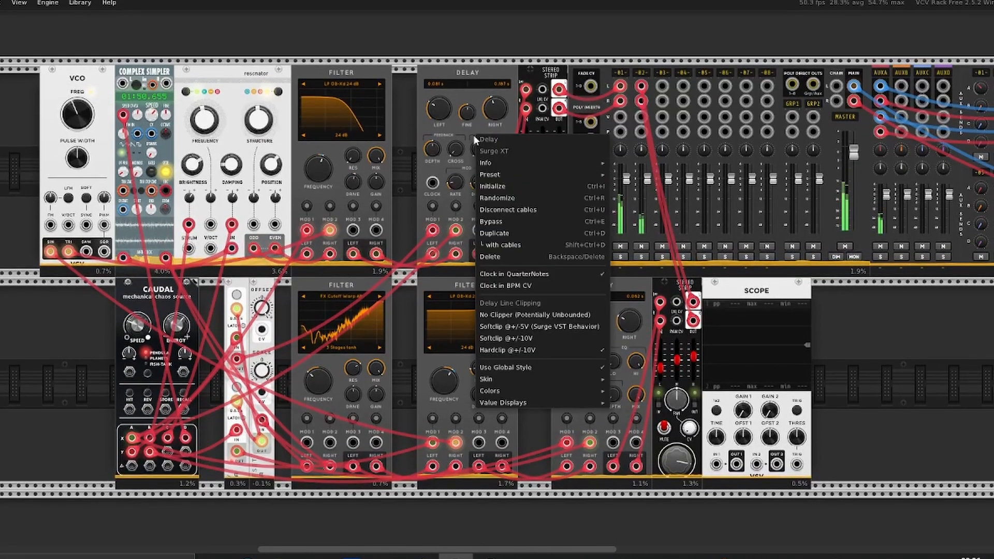
click(7, 346)
right_click(482, 129)
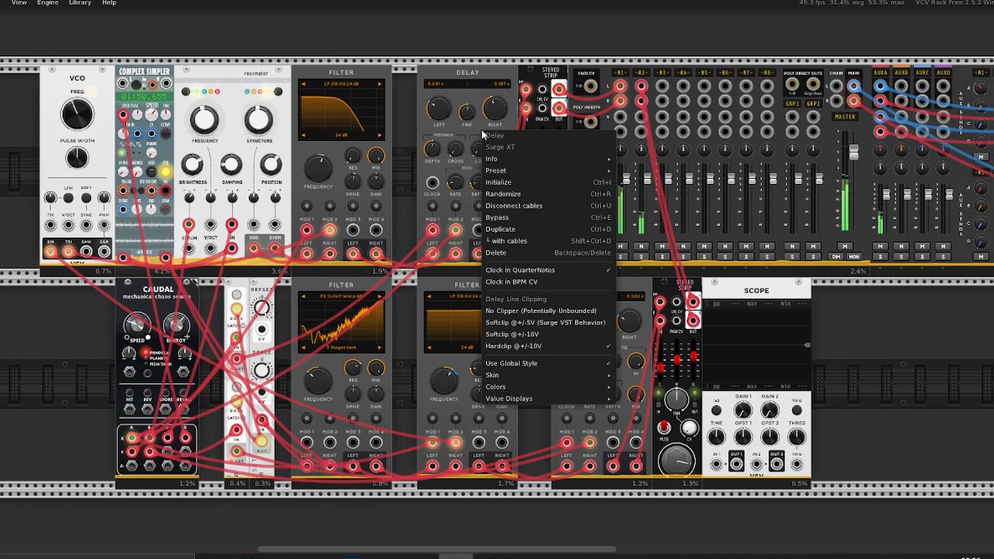
click(521, 217)
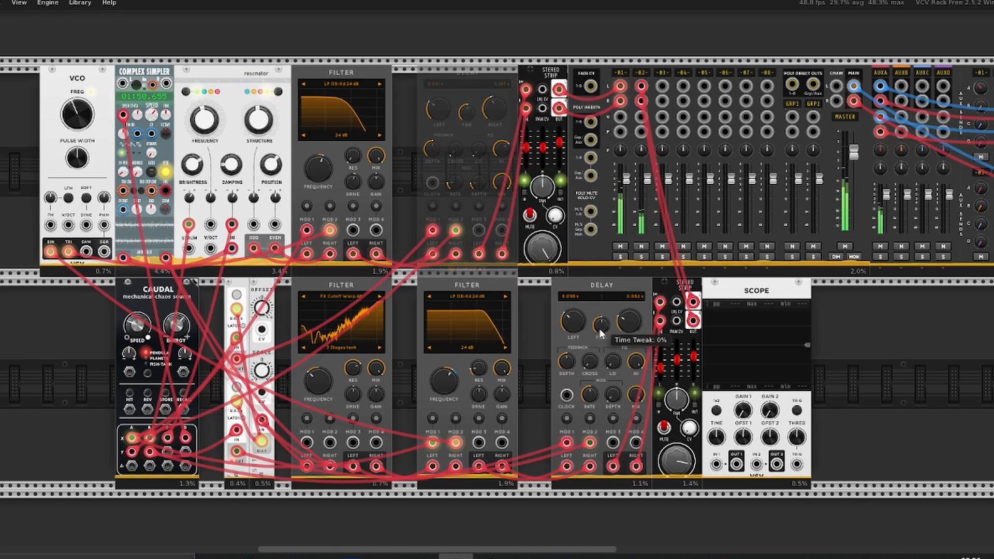
right_click(599, 327)
click(752, 364)
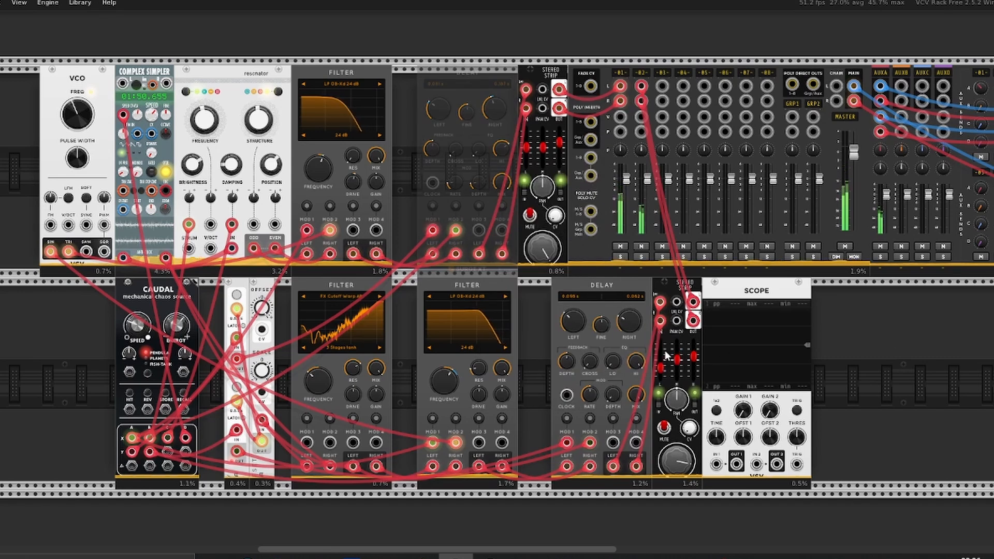
right_click(592, 306)
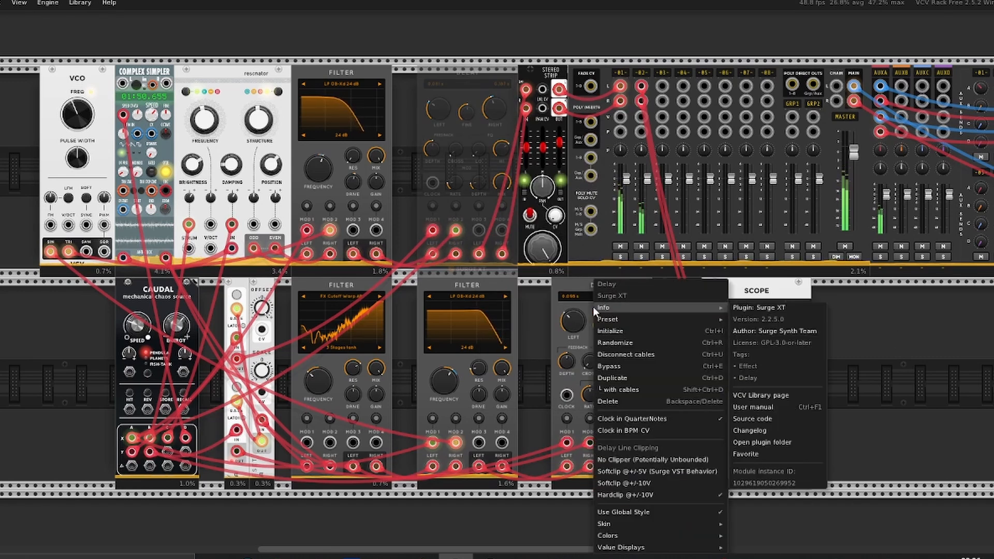
click(617, 367)
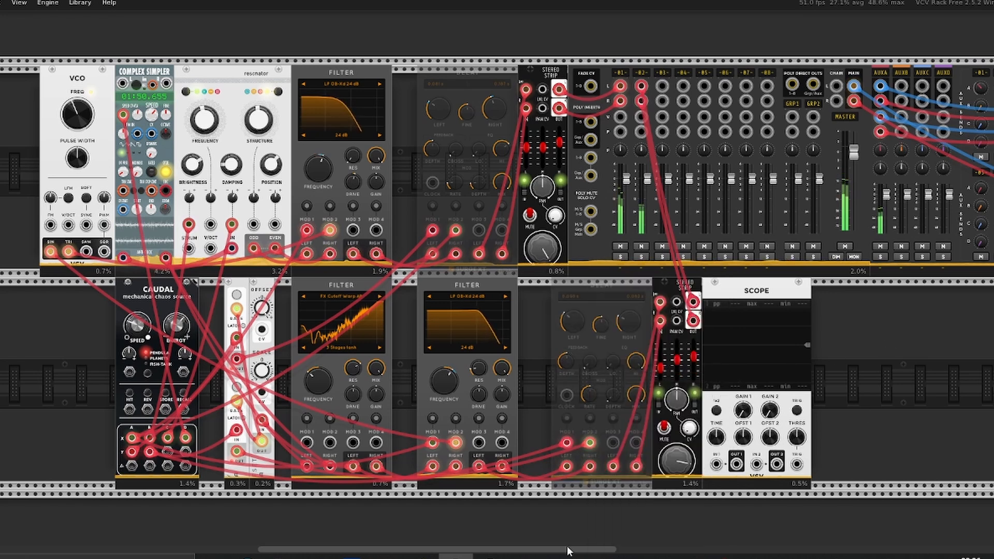
- Turn off the bypass on both Delay modules
drag(566, 548, 627, 543)
scroll(577, 387, up, 1)
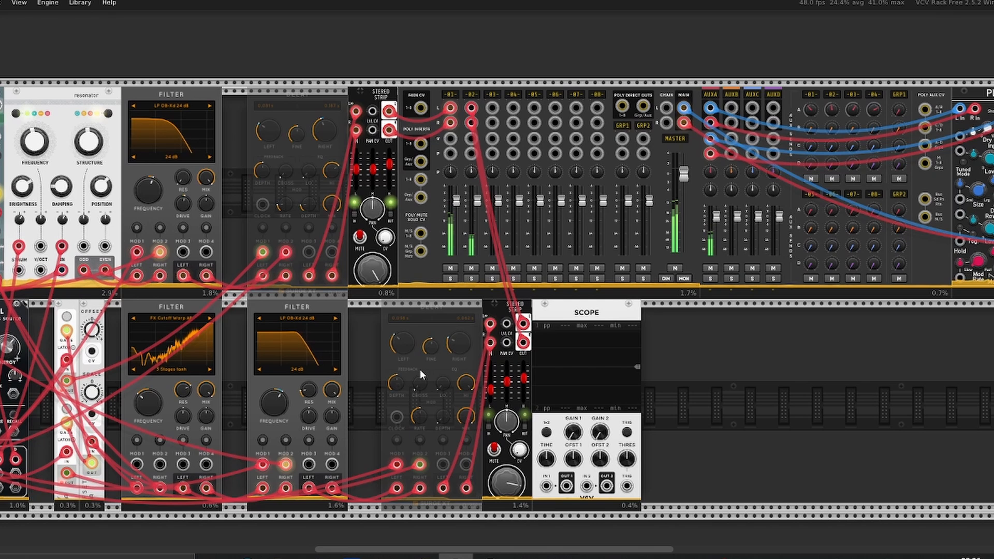
mouse_move(461, 382)
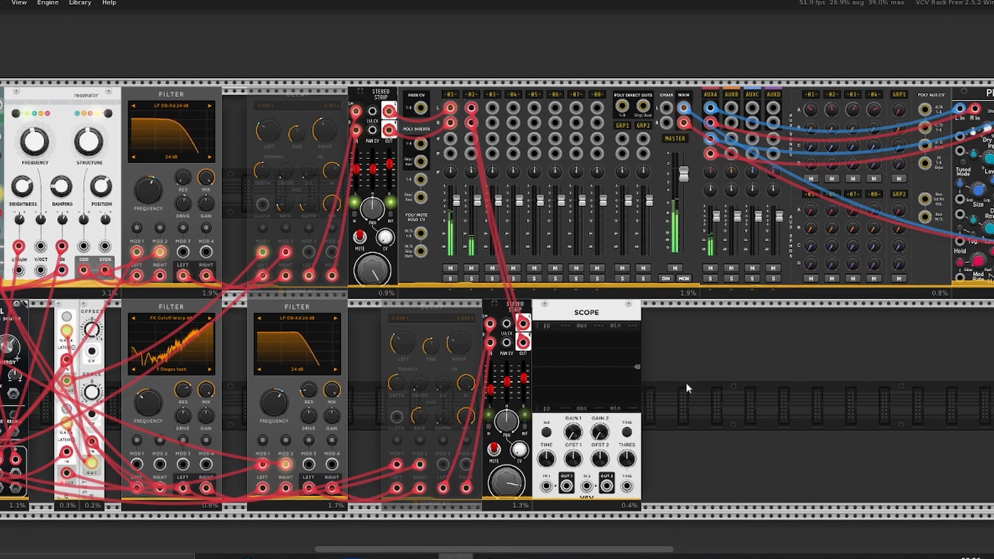
right_click(283, 161)
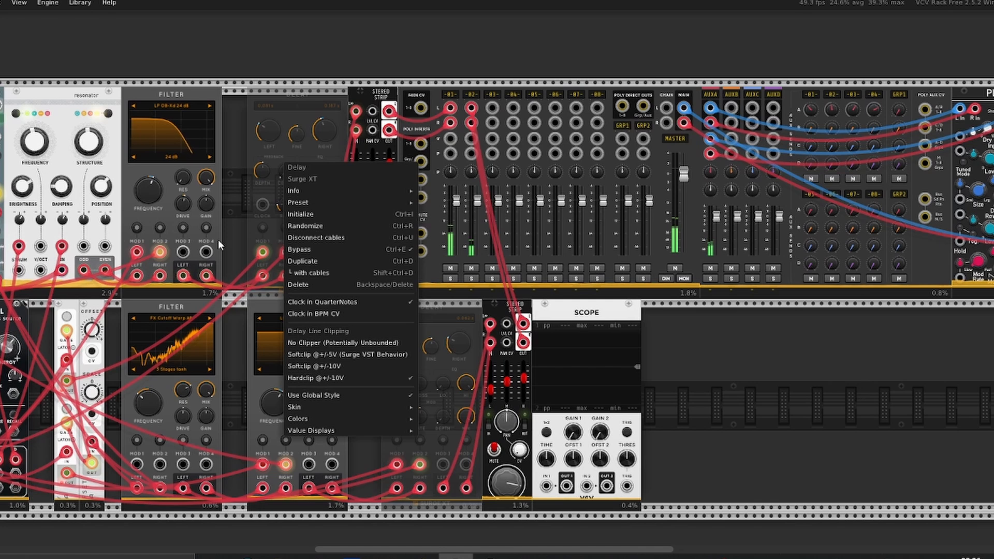
click(322, 249)
right_click(411, 325)
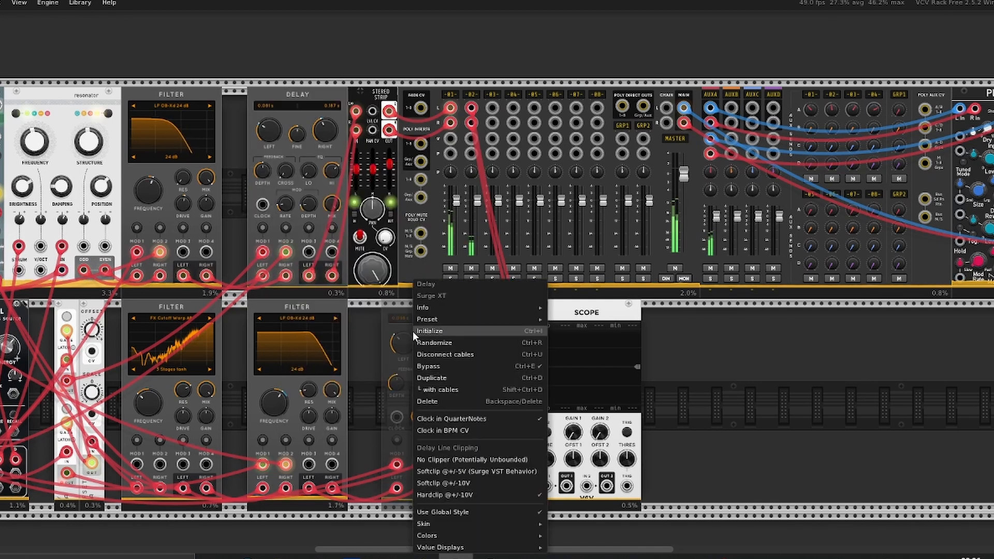
click(444, 366)
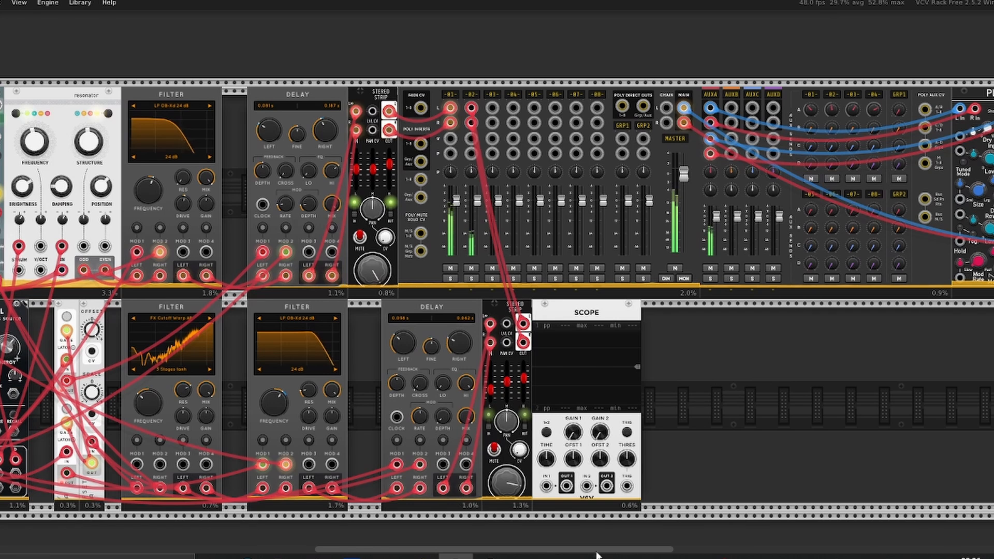
- Bypass the resonator voice's Delay and the parallel voice's Delay once more to compare the sound without them
drag(594, 551, 572, 551)
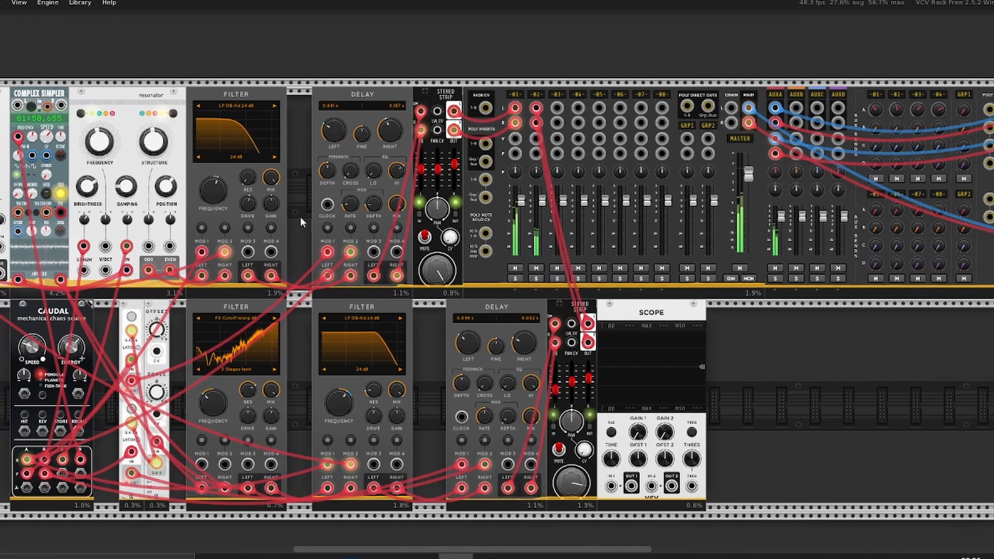
right_click(389, 189)
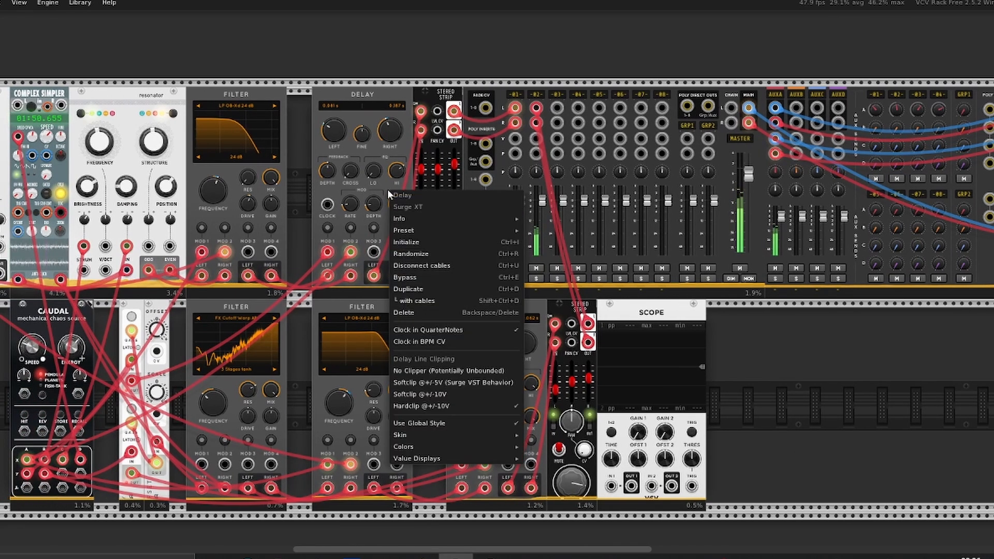
click(425, 278)
right_click(510, 362)
click(529, 368)
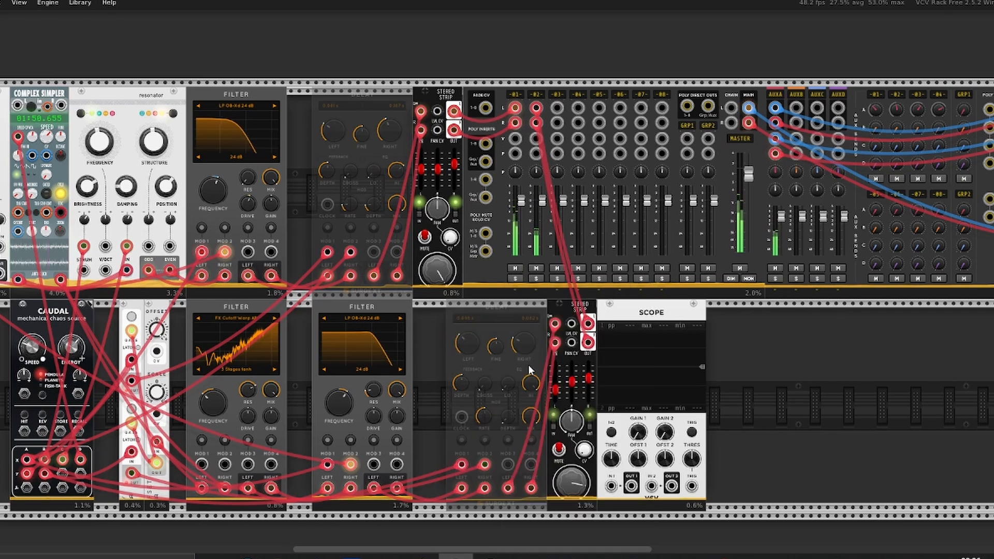
- Re-enable the bypassed Delays in the resonator voice and the parallel voice
right_click(356, 194)
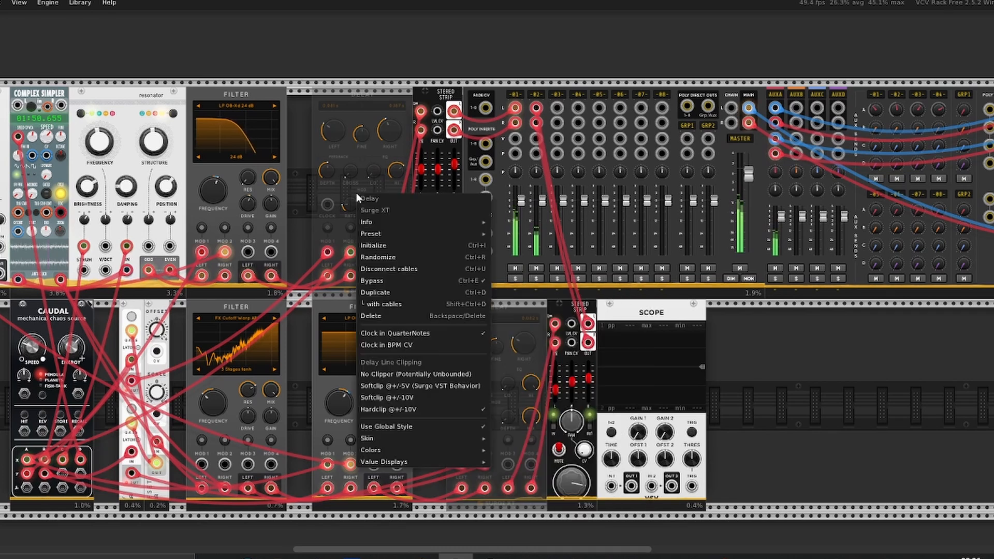
click(386, 278)
right_click(499, 369)
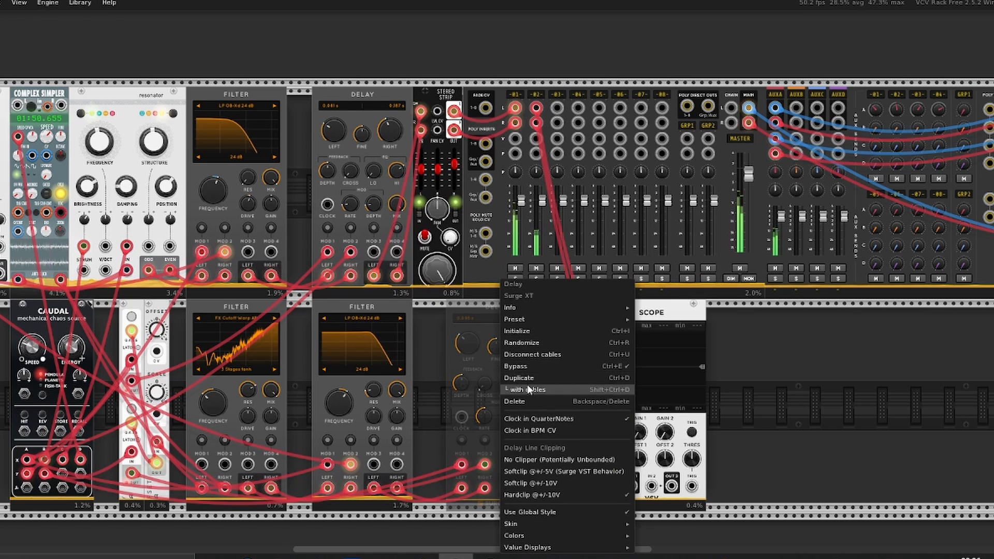
click(522, 365)
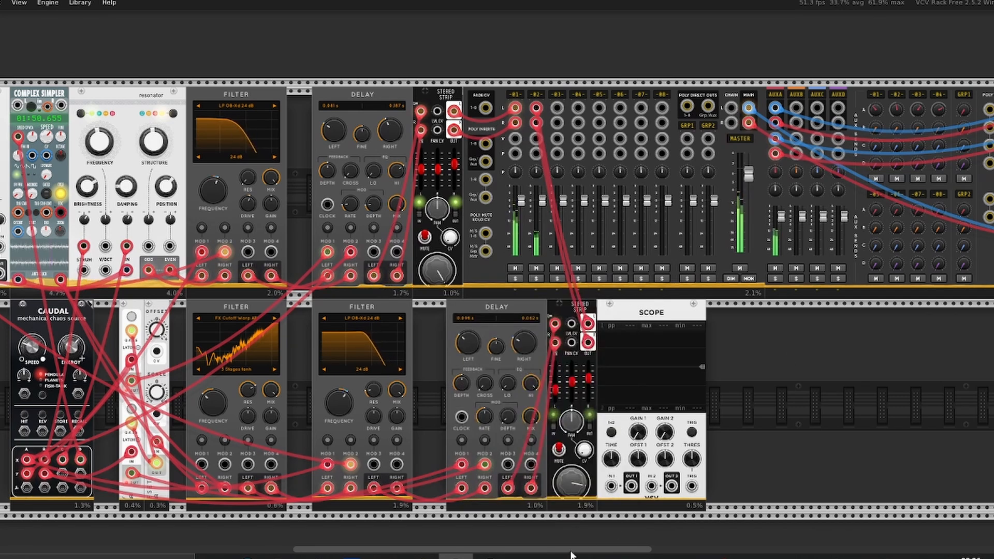
scroll(578, 548, down, 1)
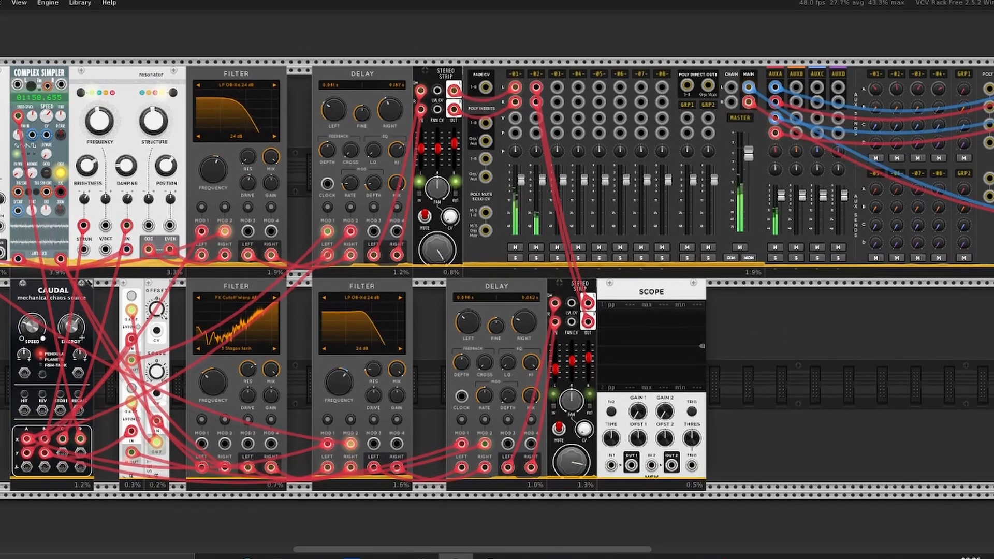
drag(578, 548, 552, 553)
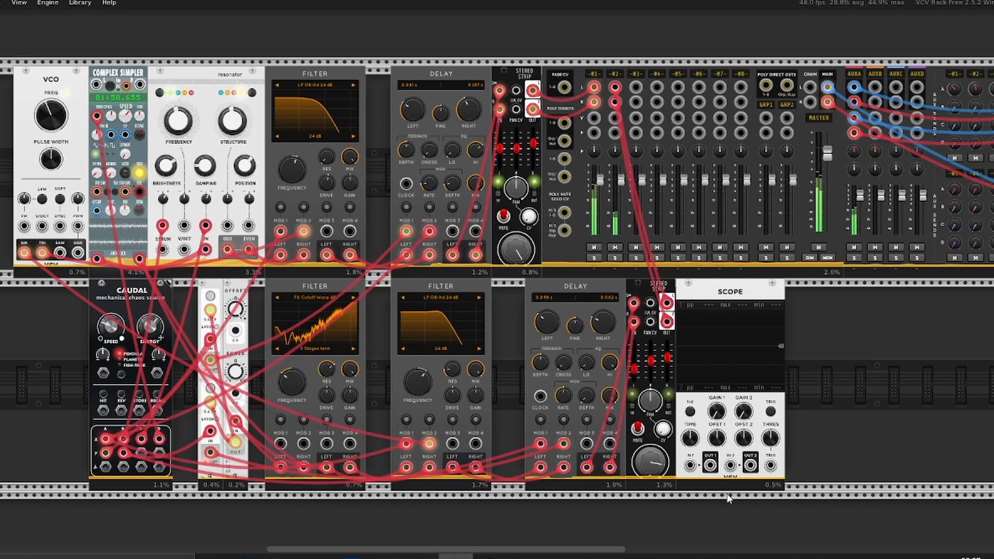
scroll(497, 280, up, 1)
scroll(497, 280, down, 1)
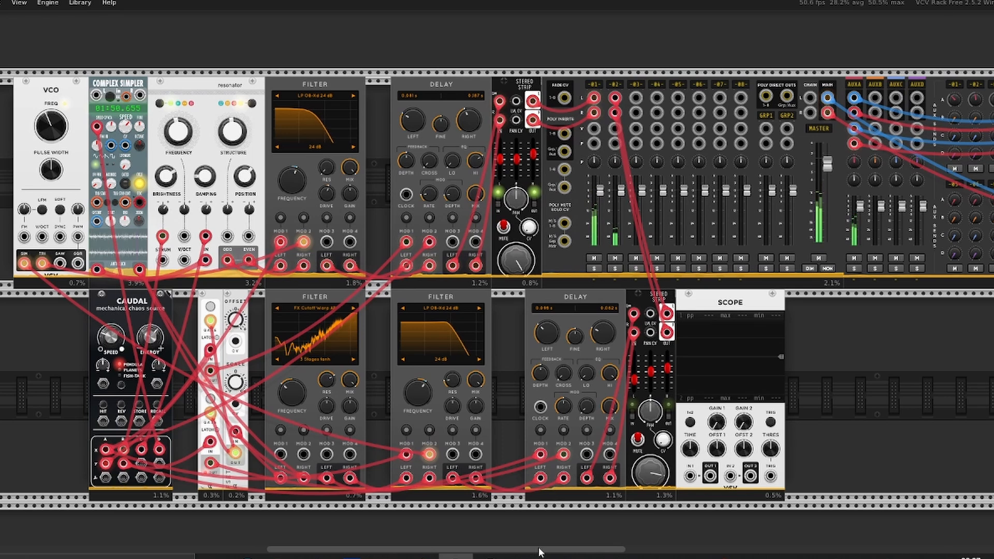
mouse_move(539, 548)
mouse_down()
mouse_move(528, 548)
mouse_move(539, 543)
mouse_up()
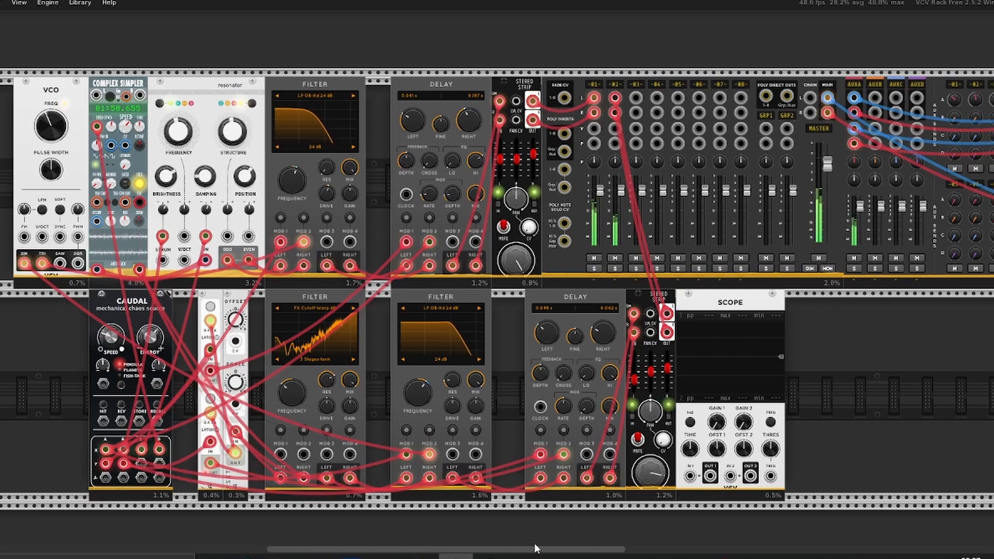
mouse_move(538, 551)
mouse_down()
mouse_move(634, 542)
mouse_move(539, 554)
mouse_up()
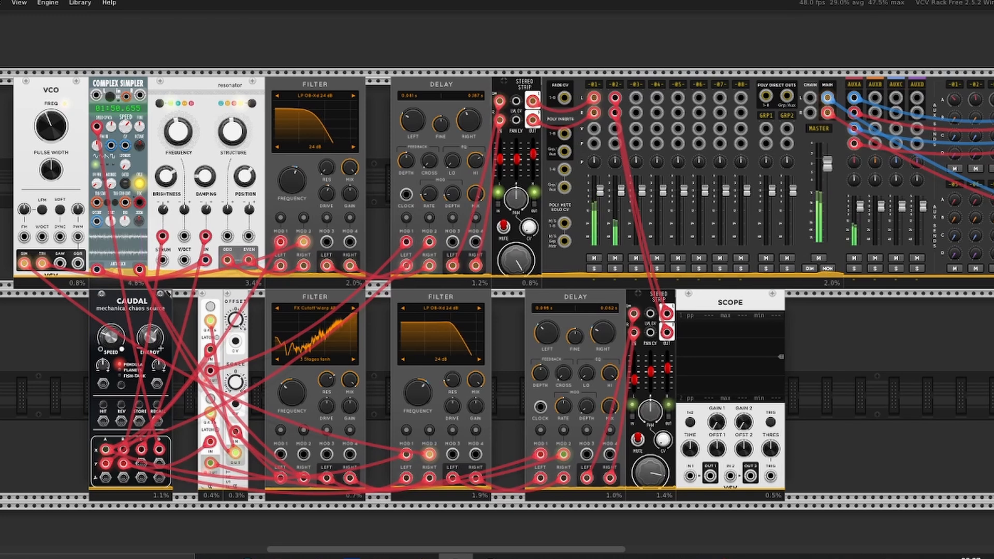
scroll(696, 465, down, 2)
scroll(696, 466, up, 2)
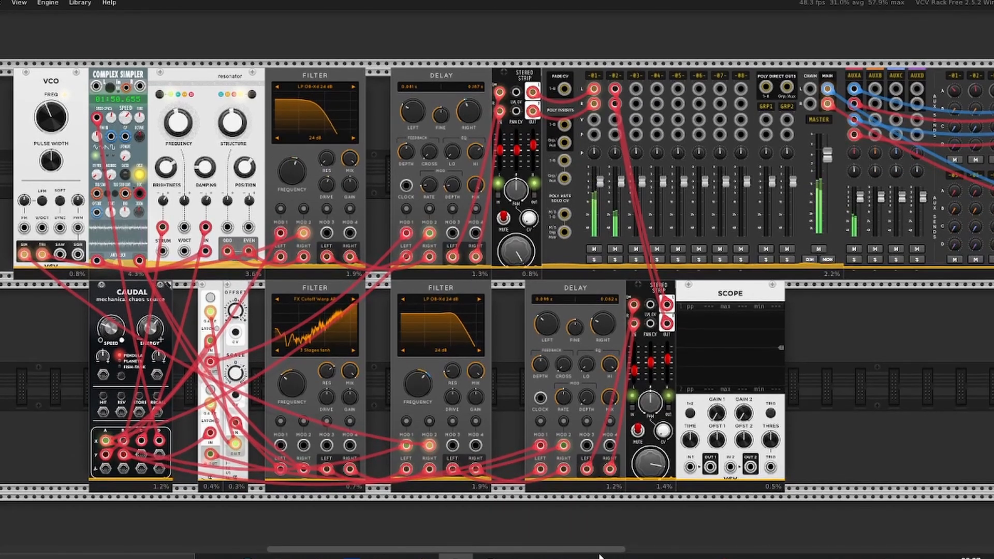
drag(598, 552, 583, 550)
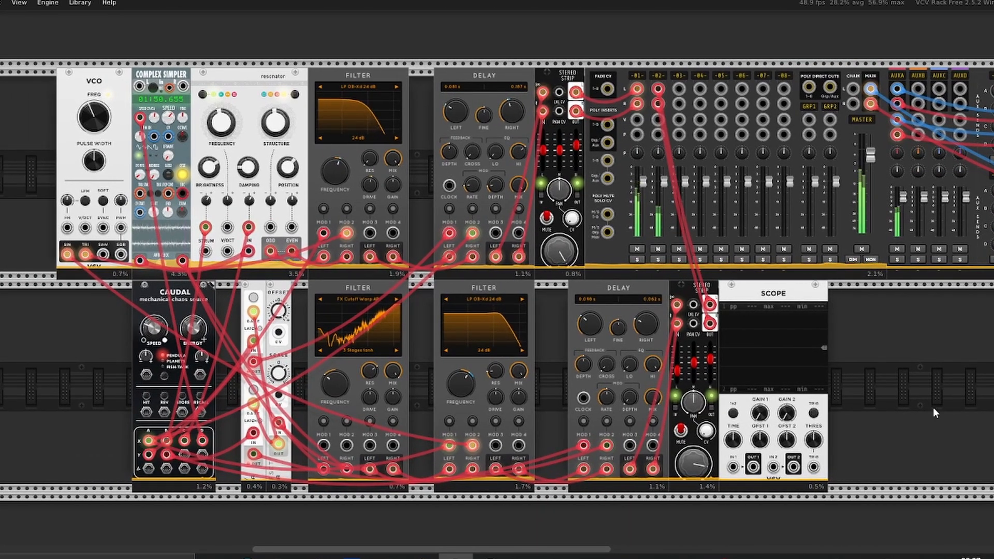